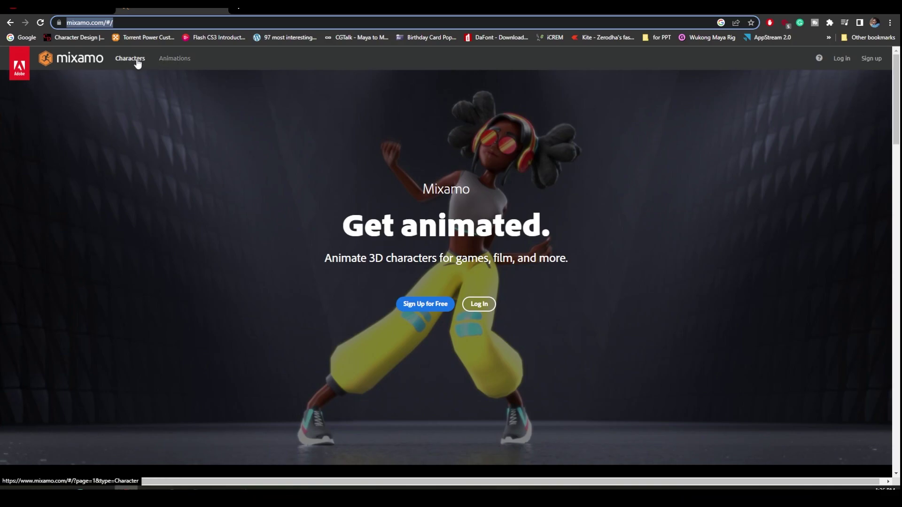
Open the Mixamo character library and load the Racer character.
left_click(137, 64)
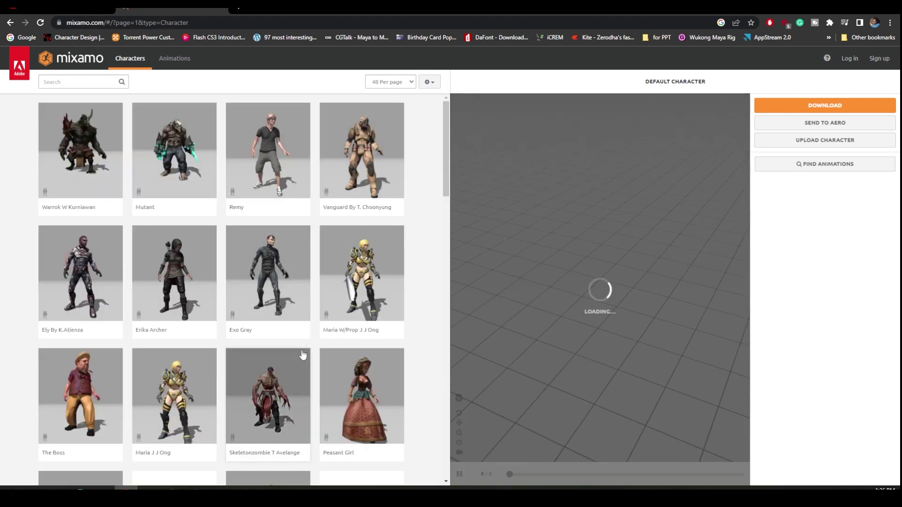
scroll(302, 355, "down", 20)
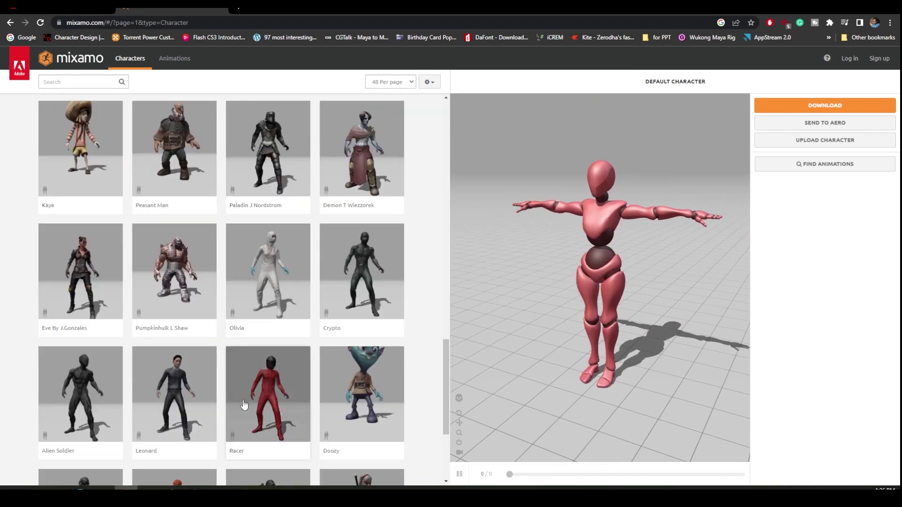
left_click(266, 388)
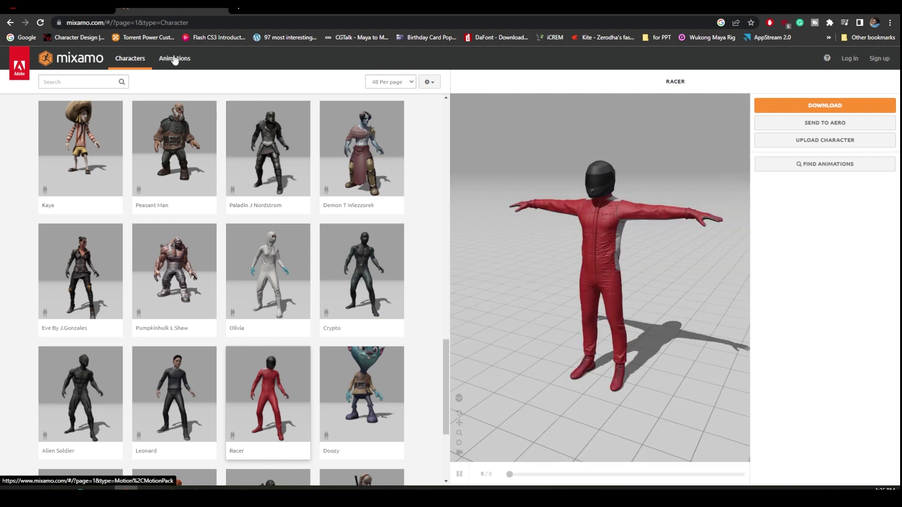
Browse the animation library and search it for "fast run".
left_click(175, 58)
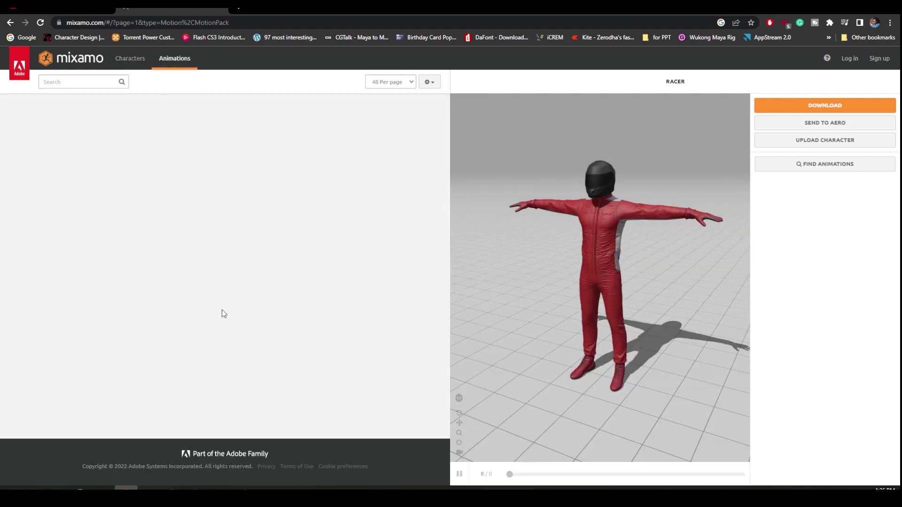
scroll(126, 381, "down", 15)
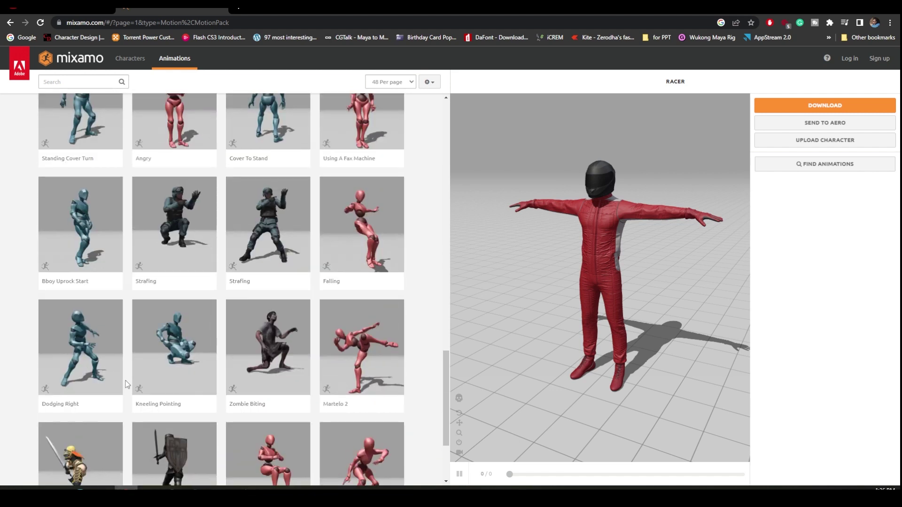
scroll(125, 381, "down", 5)
left_click(196, 423)
left_click(67, 83)
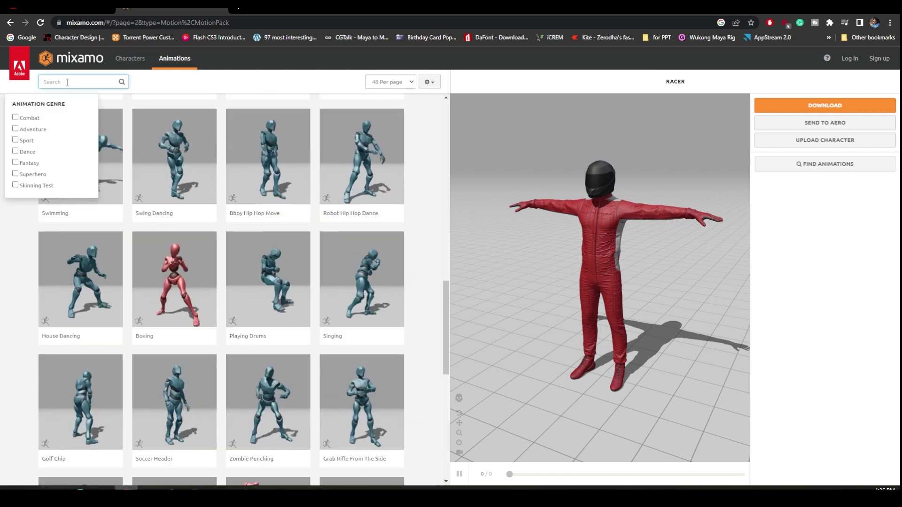
type("fas")
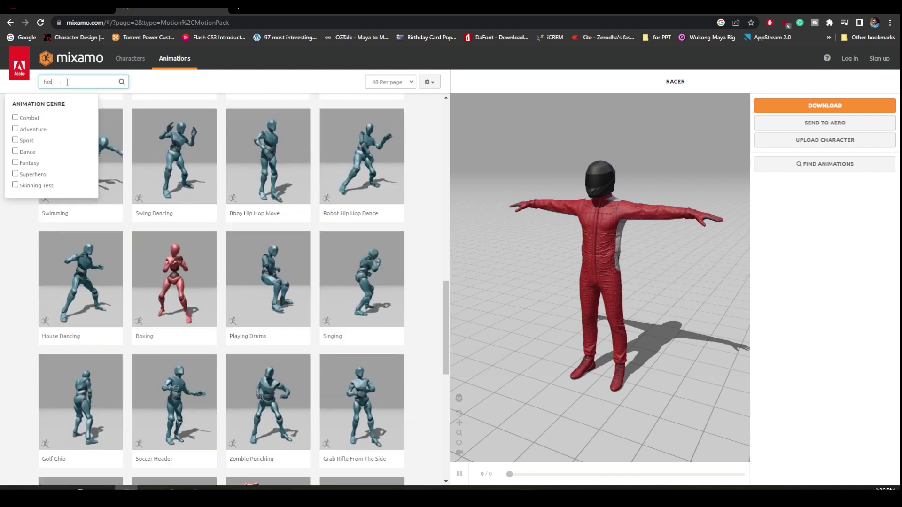
type("t run")
key("Return")
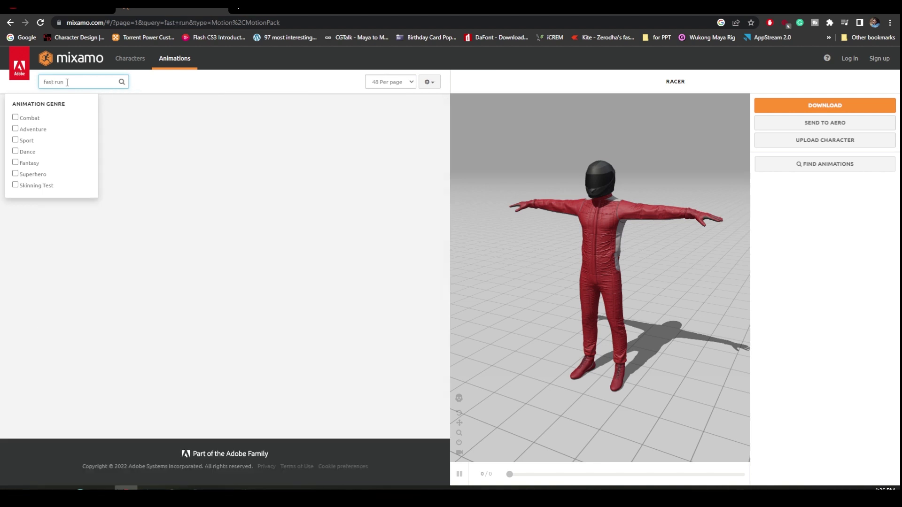
Apply the Fast Run animation to the Racer character and download it.
left_click(95, 198)
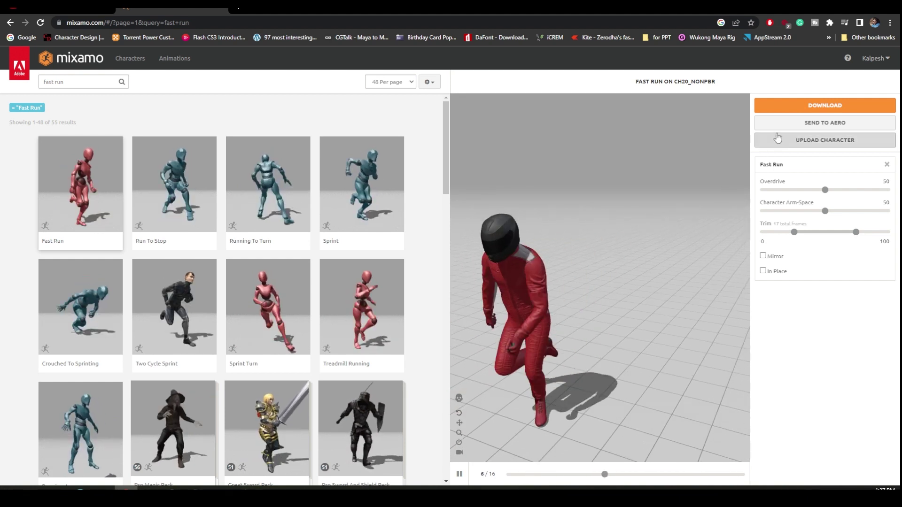
left_click(825, 105)
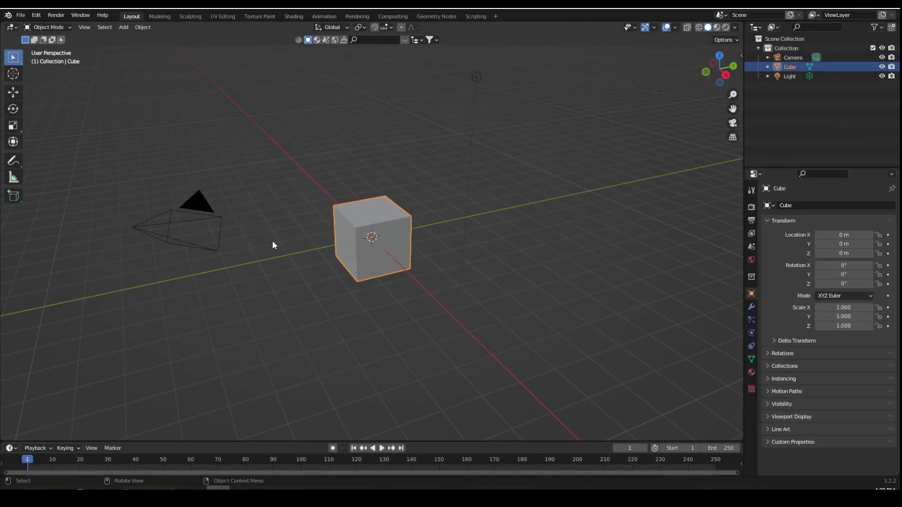
Switch to Blender, clear the default scene and import Fast Run.fbx and Jump Over (2).fbx together from the Downloads folder.
left_click(21, 15)
mouse_move(56, 142)
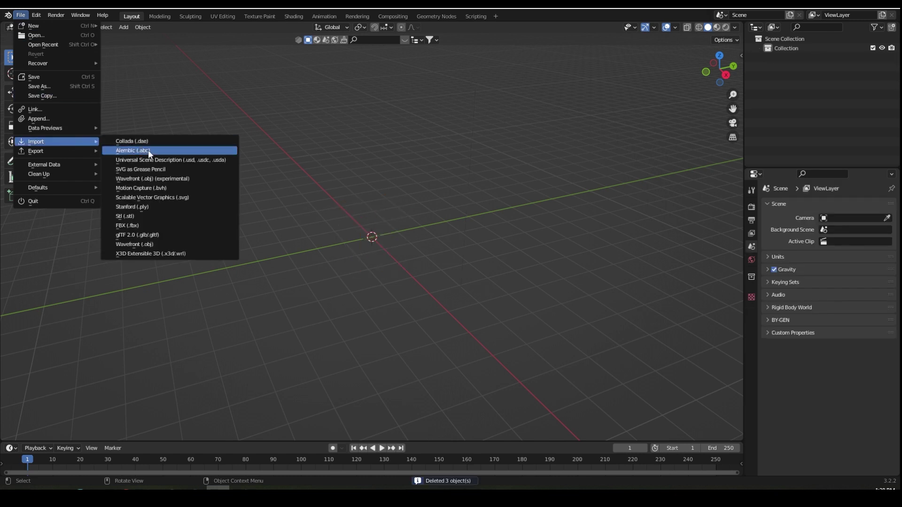
left_click(135, 225)
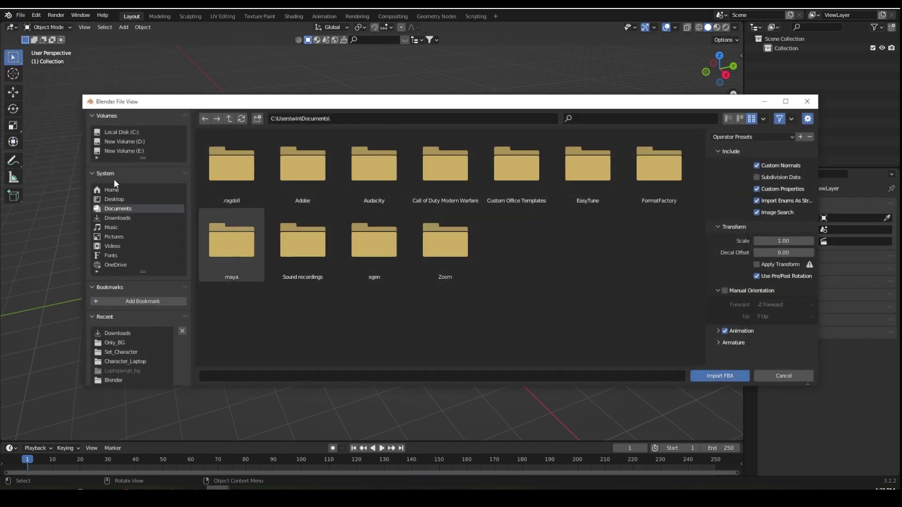
left_click(128, 218)
left_click(451, 253)
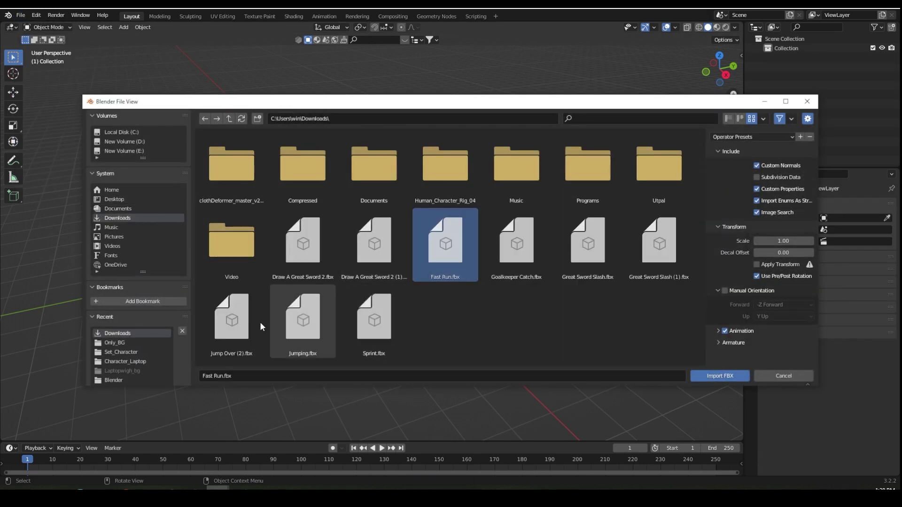
left_click(231, 317, "ctrl")
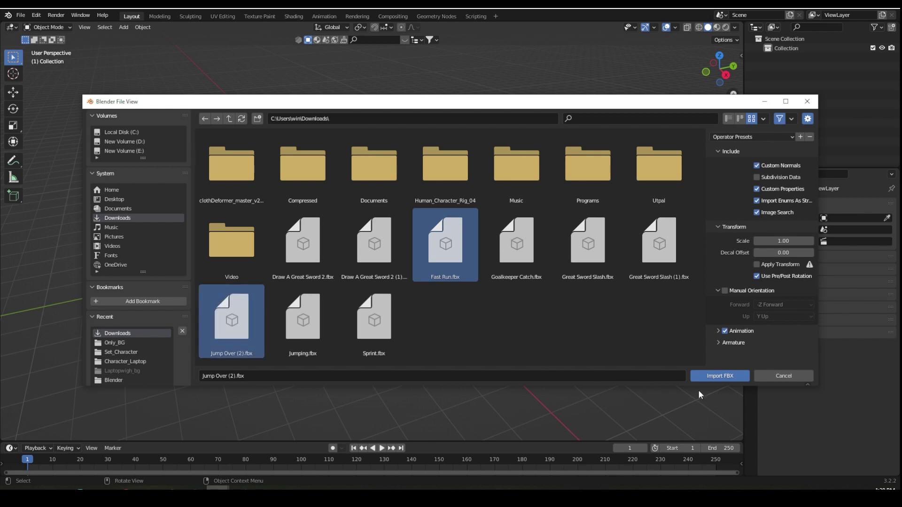
left_click(712, 378)
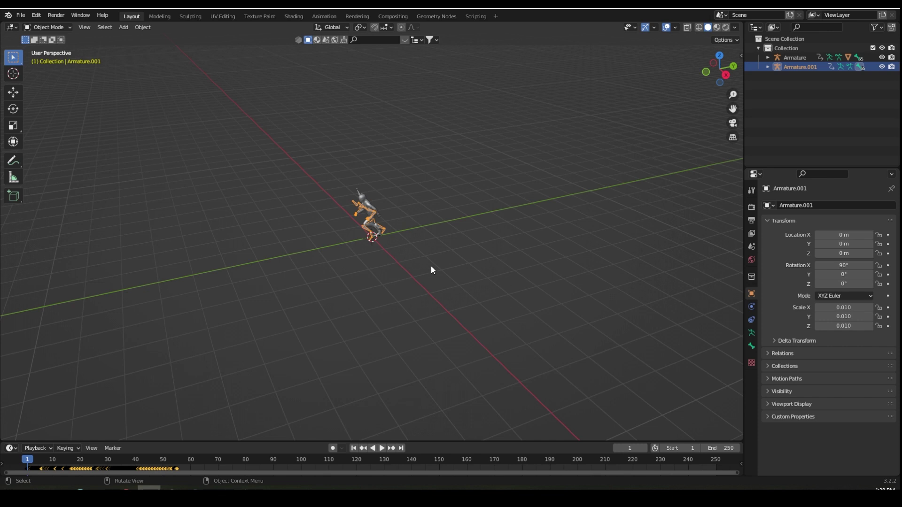
middle_click_drag(422, 271, 419, 247)
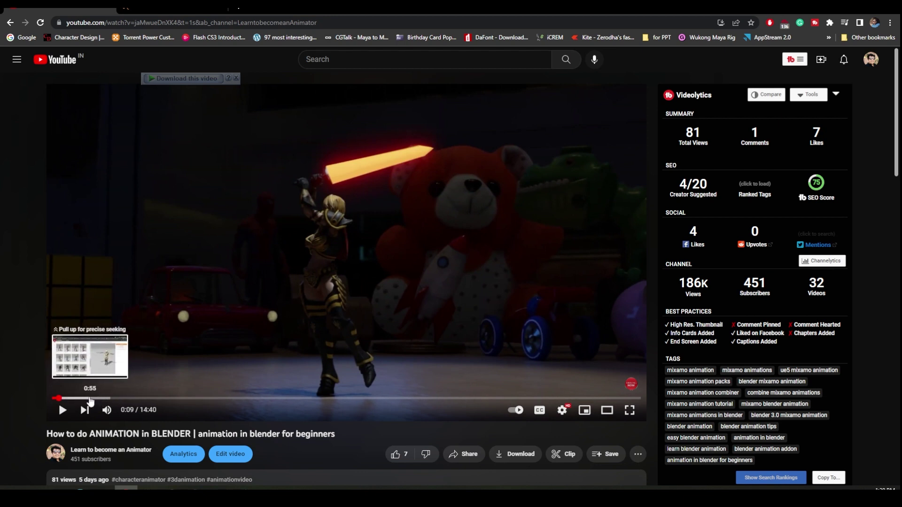
Skip ahead in the YouTube tutorial on Blender animation to 1:38.
left_click(89, 399)
left_click(119, 399)
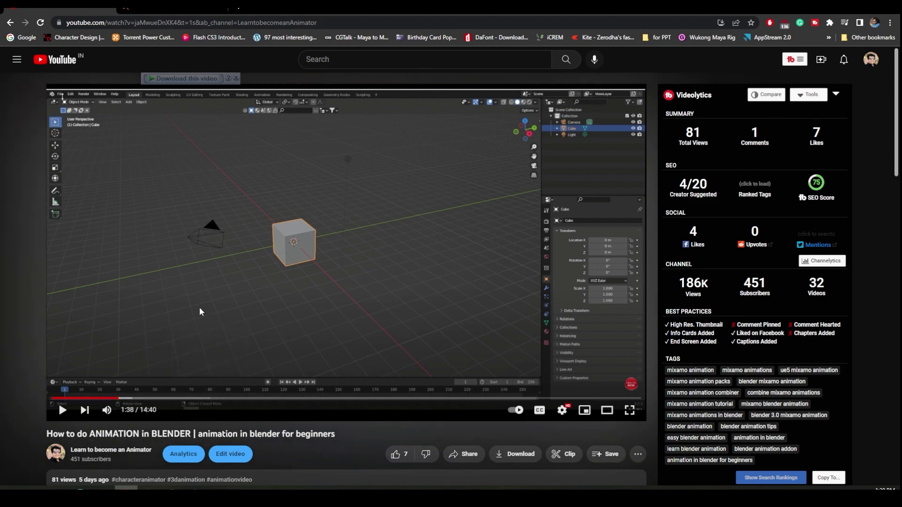
Switch to the prepared Blender scene and play the character's run and jump animation, stopping at frame 76.
key("alt+Tab")
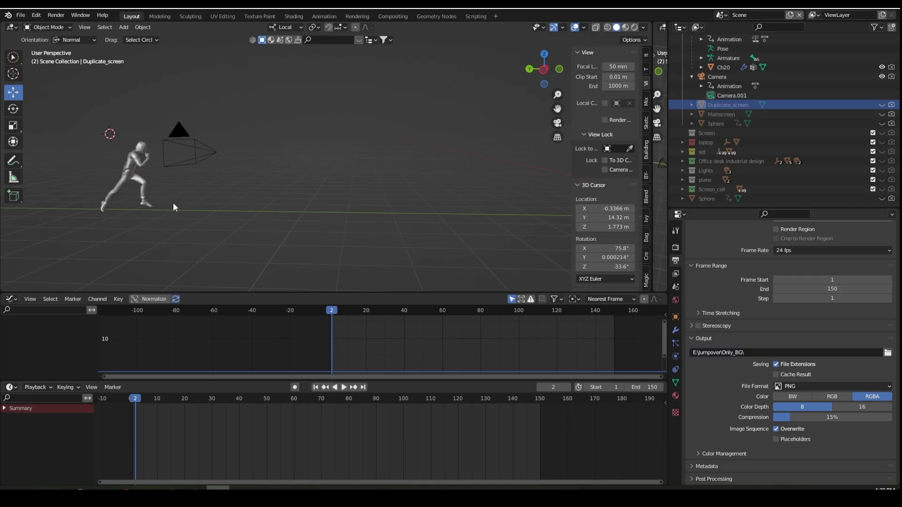
middle_click_drag(258, 169, 291, 181)
key("space")
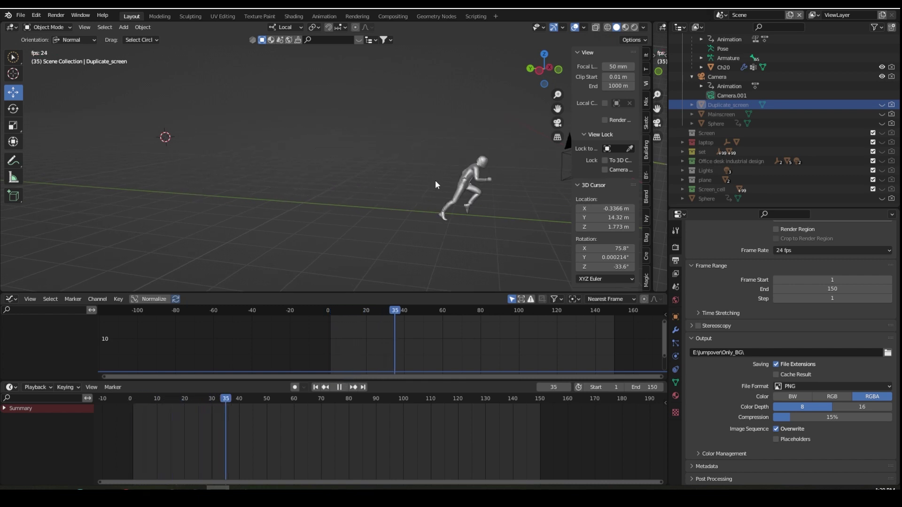
middle_click_drag(435, 180, 298, 201)
key("Escape")
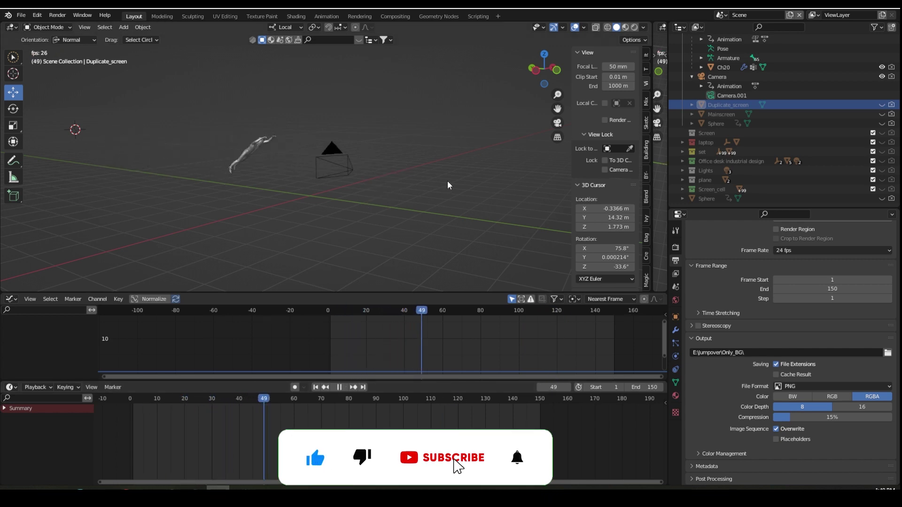
key("space")
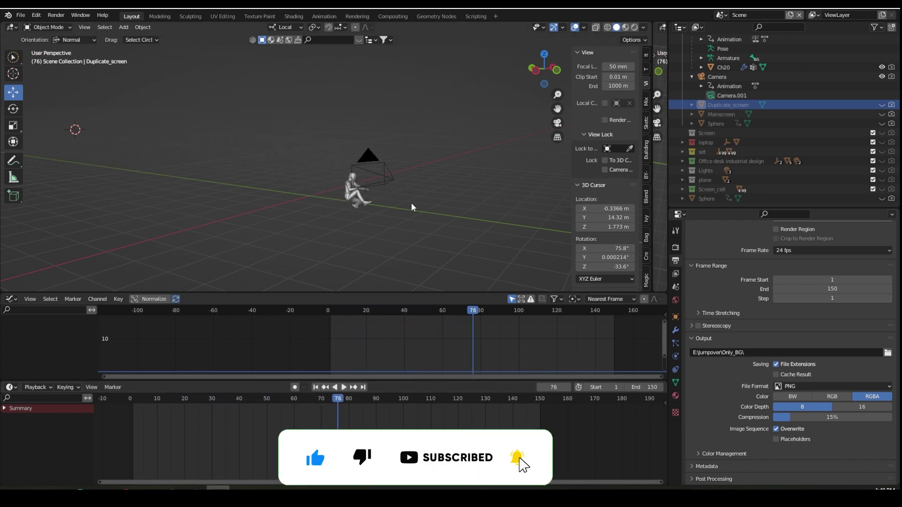
scroll(412, 207, "up", 3)
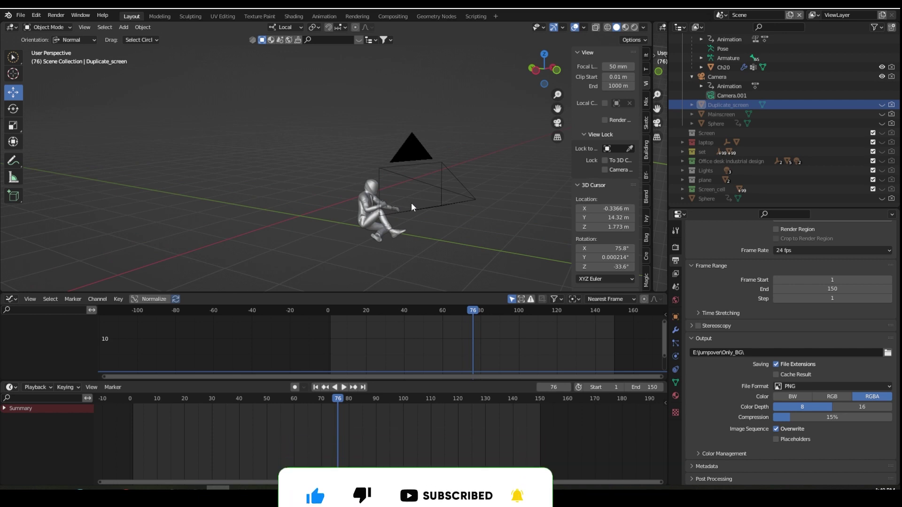
scroll(410, 202, "down", 2)
scroll(356, 207, "up", 2)
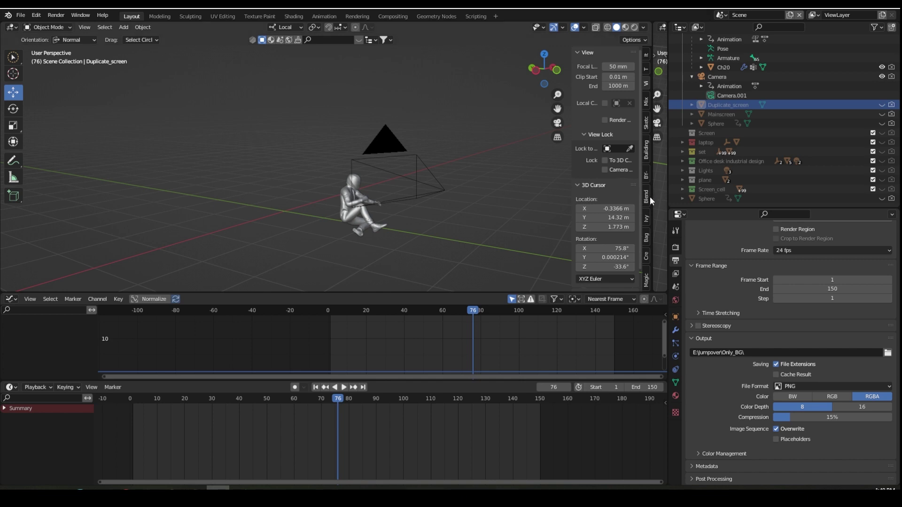
Search the Sketchfab library for "laptop" and choose the Alienware model from the results.
middle_click_drag(466, 218, 482, 206)
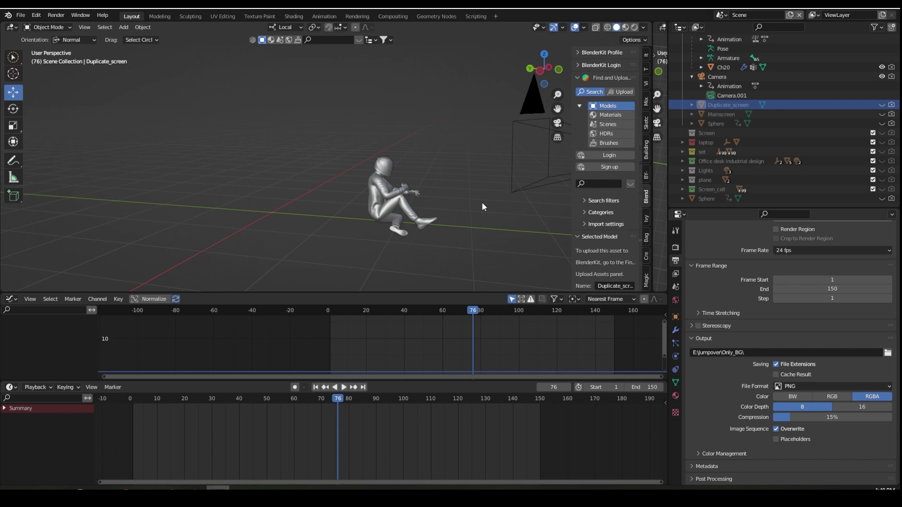
middle_click_drag(481, 202, 525, 193)
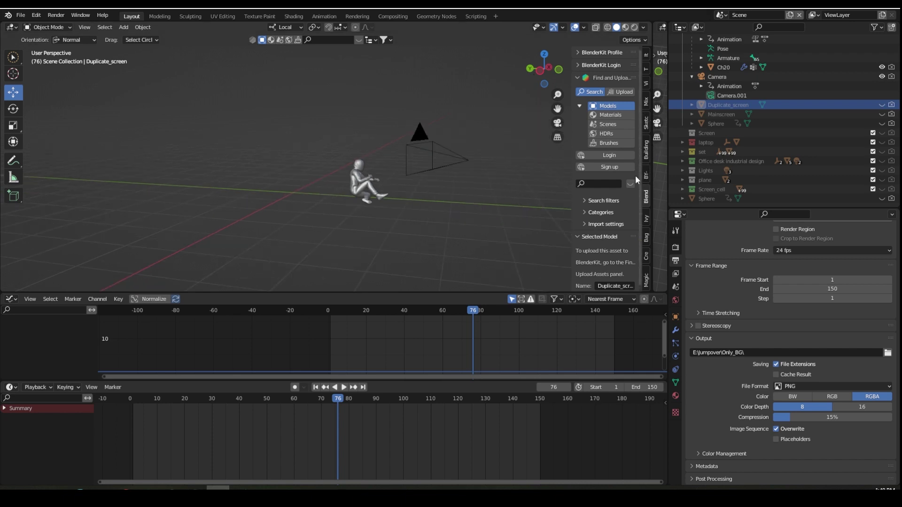
scroll(642, 235, "up", 3, "ctrl")
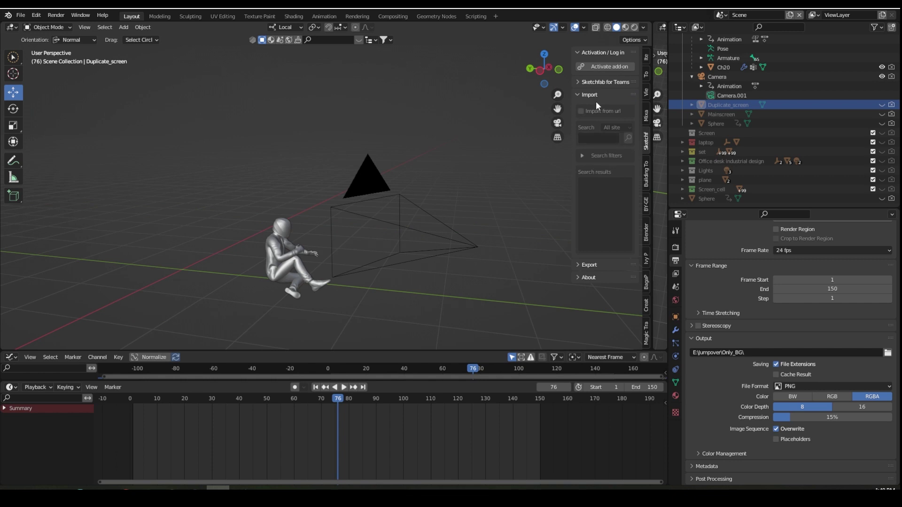
left_click(593, 142)
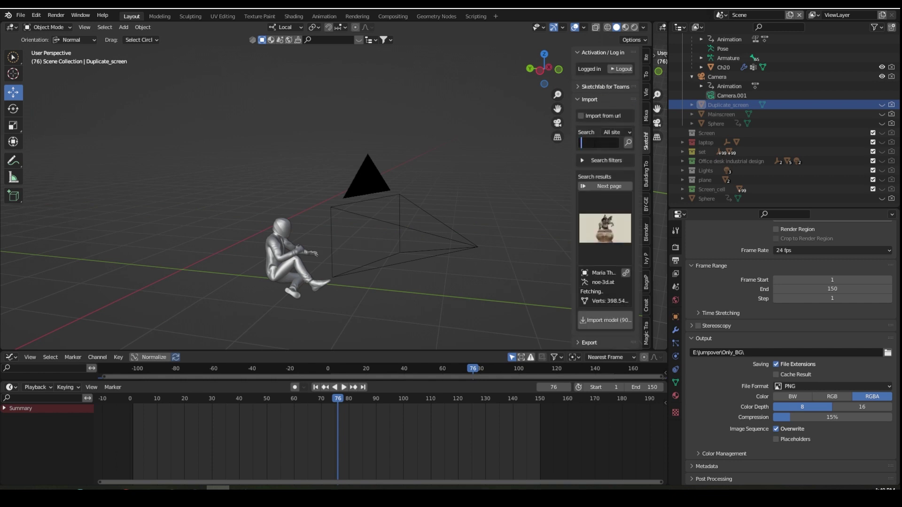
type("laptop")
key("Return")
left_click(605, 228)
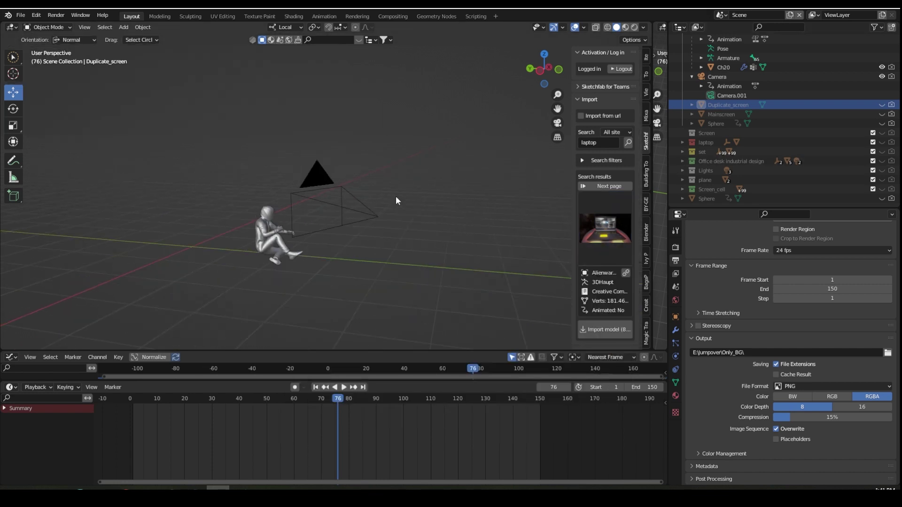
Unhide the laptop collection and go to frame 53 to inspect the character's dive through the laptop screen.
left_click(882, 143)
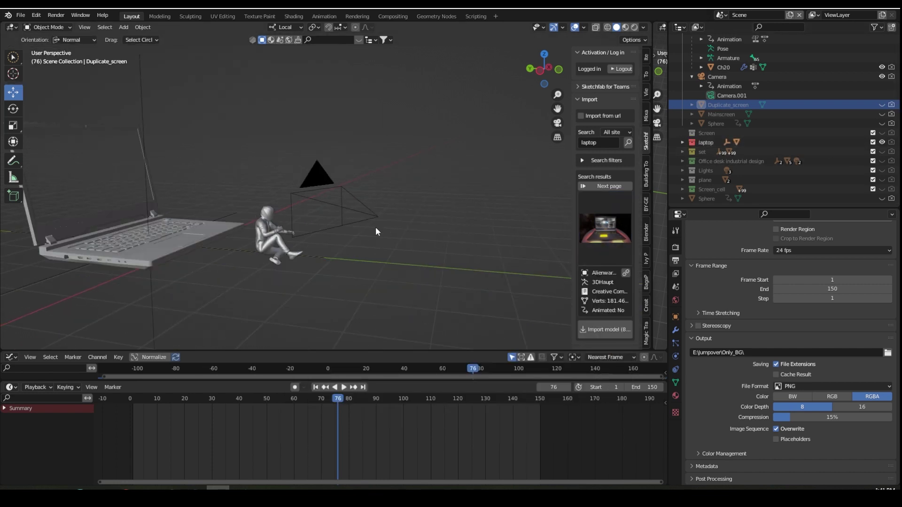
middle_click_drag(300, 301, 215, 335)
left_click(139, 399)
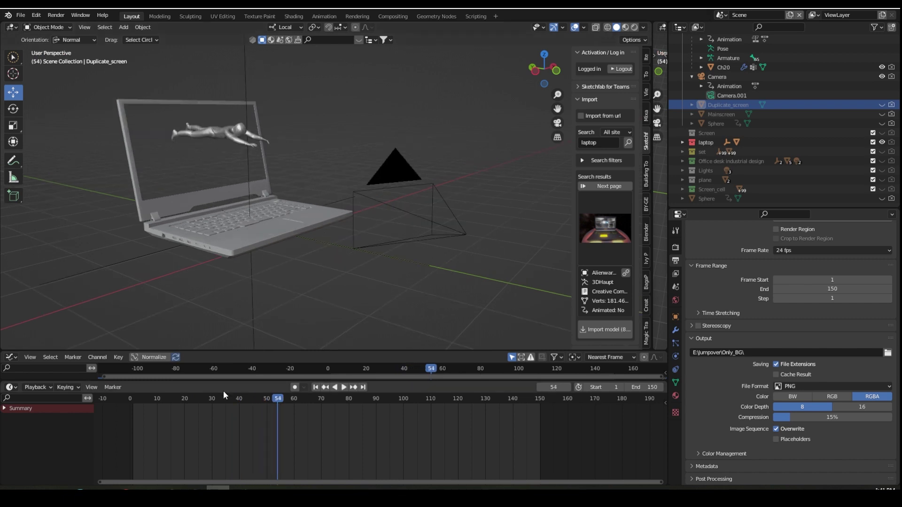
key("Left")
middle_click_drag(291, 249, 295, 250)
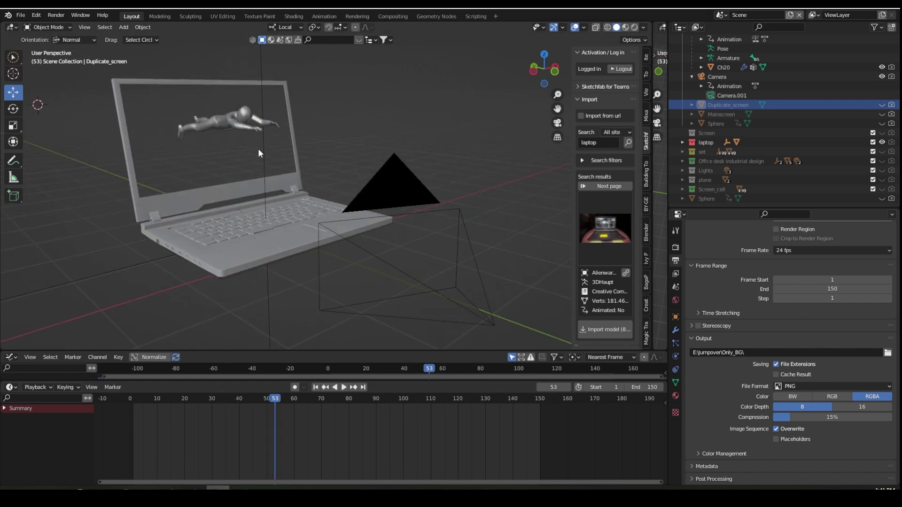
middle_click_drag(249, 200, 257, 175)
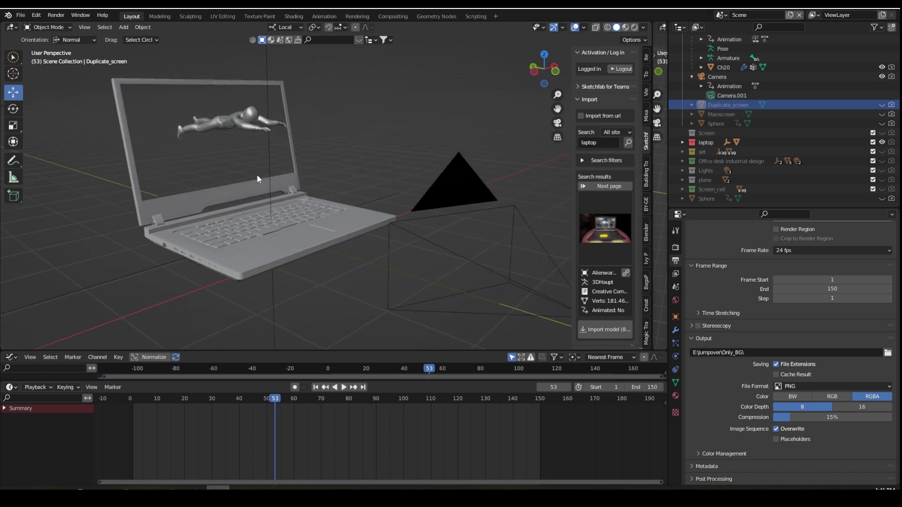
middle_click_drag(298, 229, 278, 272)
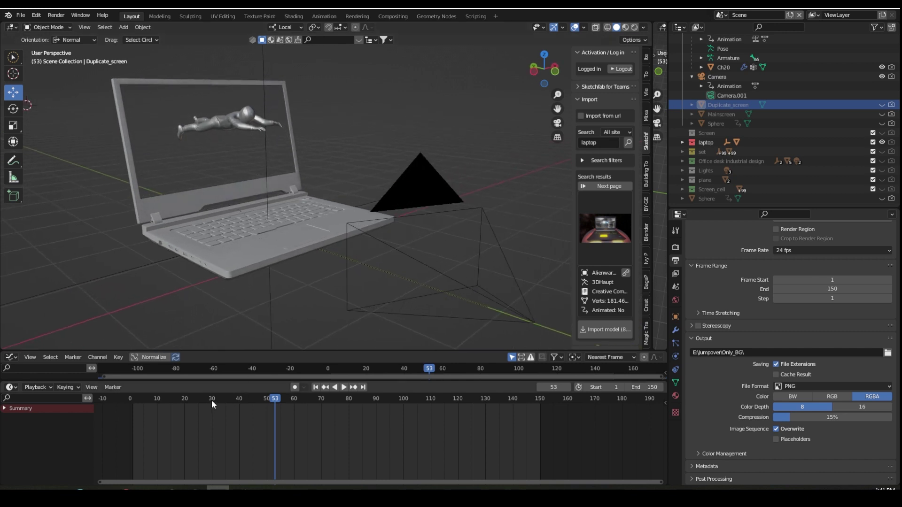
Play the animation of the character jumping out of the laptop screen, stopping at frame 97.
left_click(212, 399)
key("space")
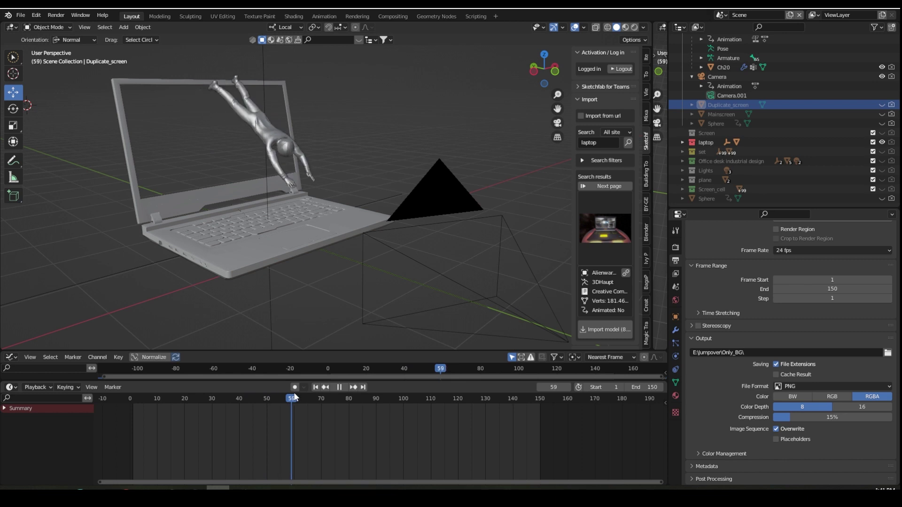
scroll(343, 242, "down", 3)
key("space")
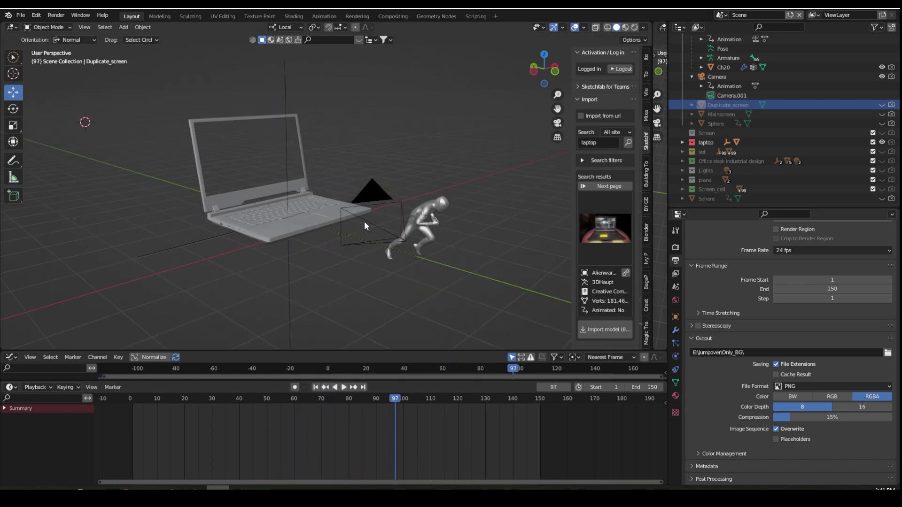
Play the jump animation from the start through the scene camera, stopping at frame 93.
scroll(364, 225, "up", 2)
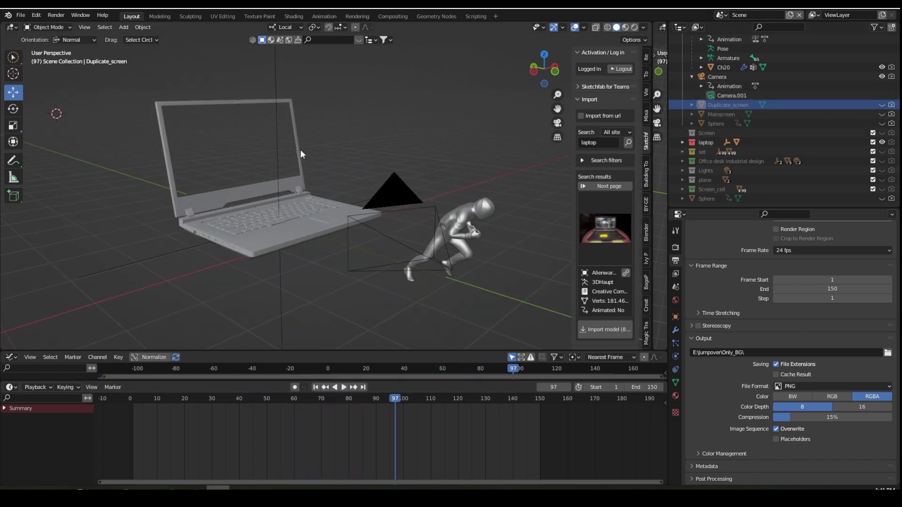
key("KP_0")
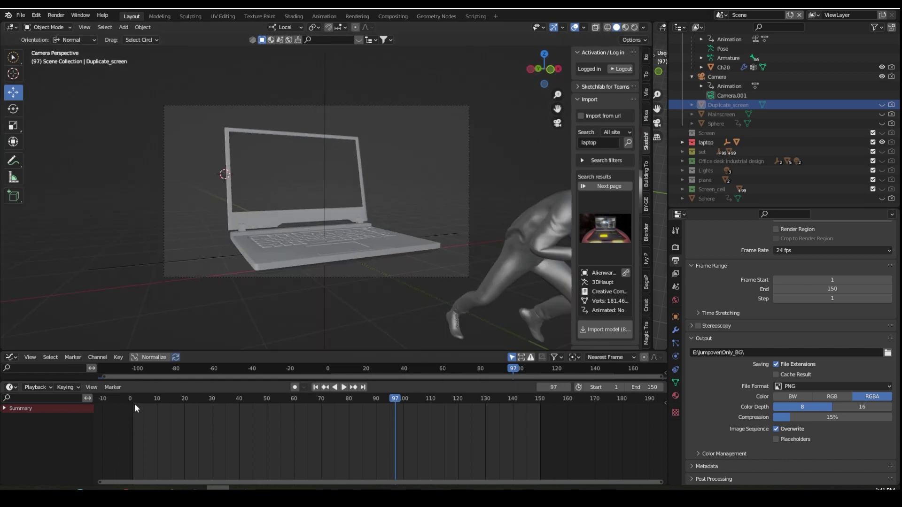
left_click(137, 401)
key("space")
left_click(138, 401)
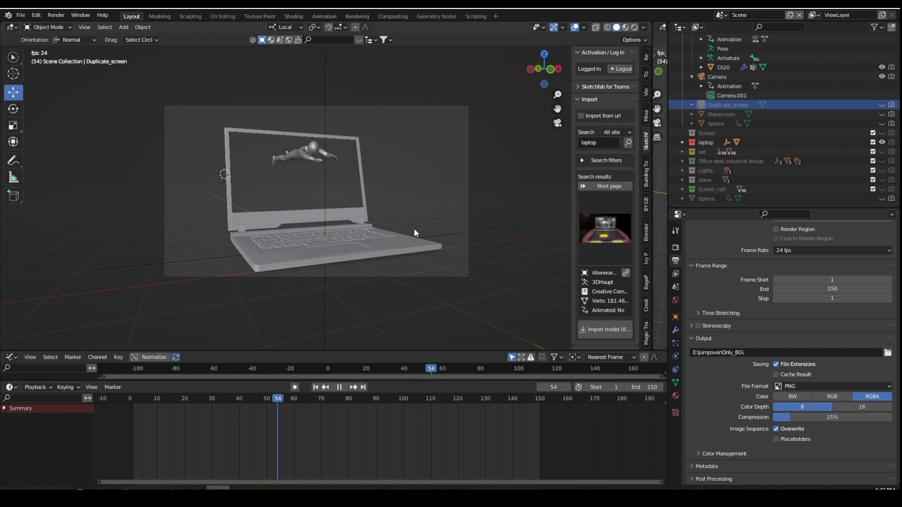
key("space")
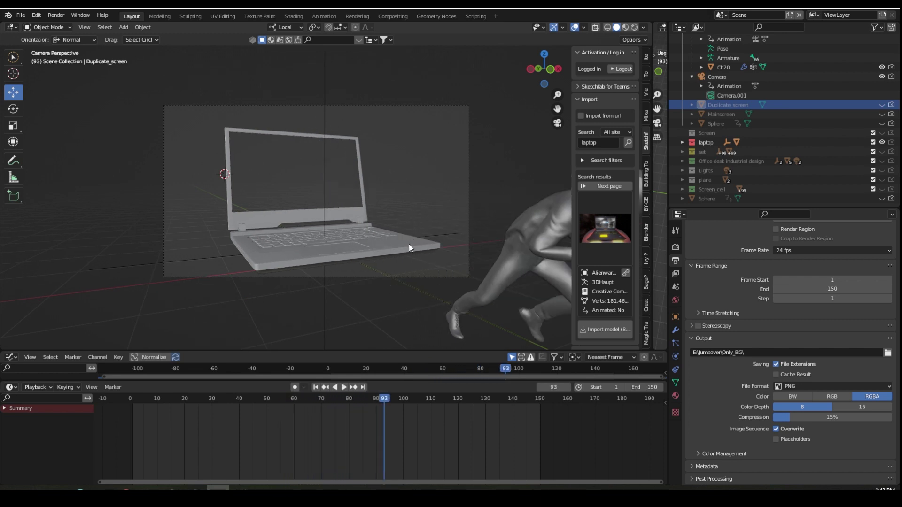
Scrub to frame 59 to inspect the shattered laptop screen, and bring up the Quick Effects commands.
key("space")
left_click_drag(178, 402, 292, 402)
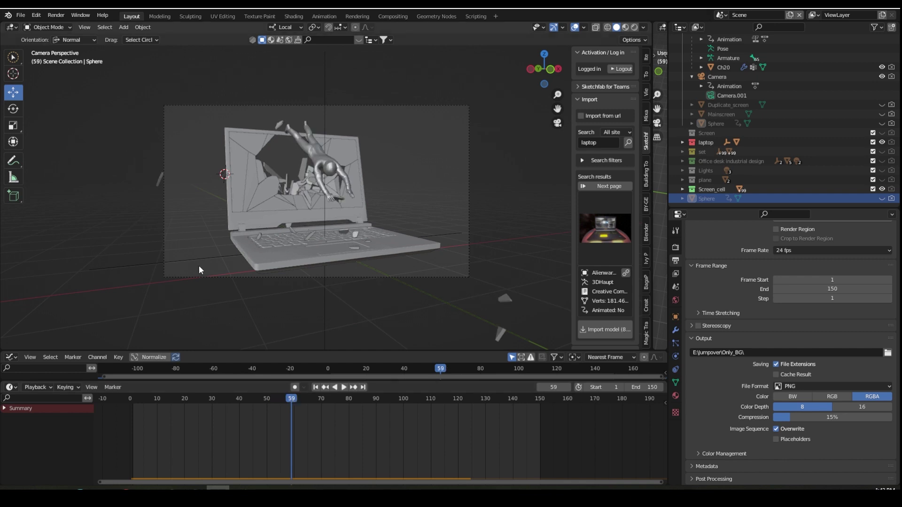
left_click(142, 28)
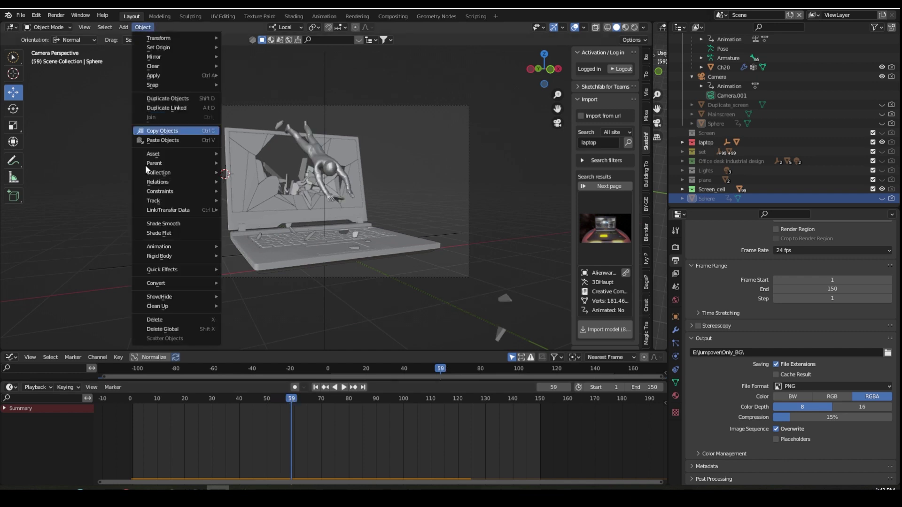
mouse_move(162, 270)
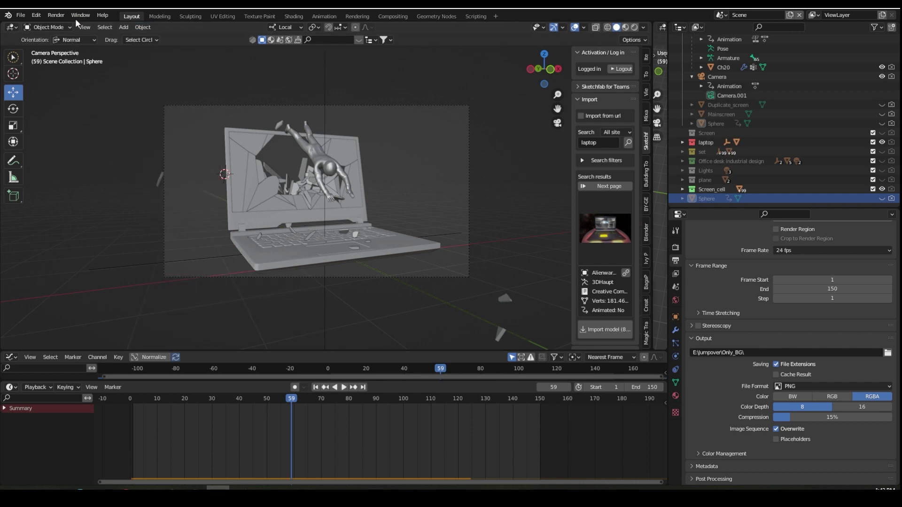
Open the add-on preferences and start a search of the add-on list.
left_click(40, 17)
left_click(51, 151)
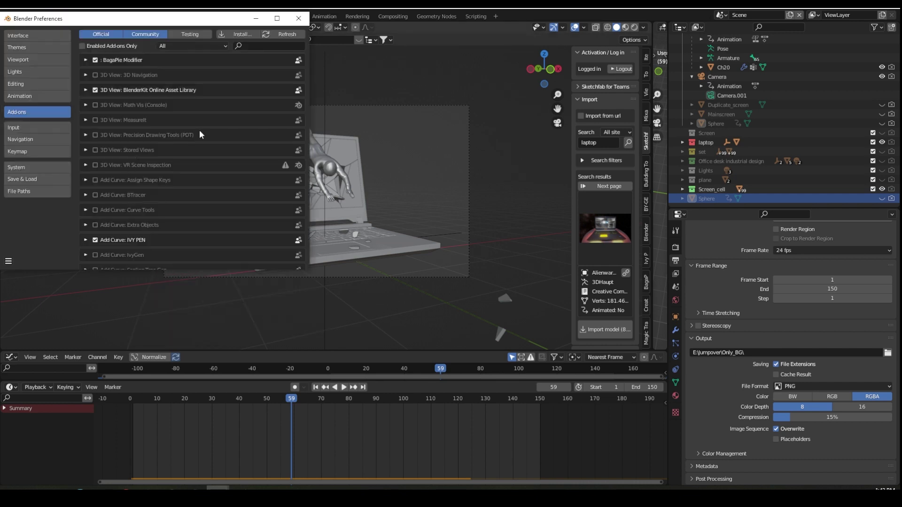
left_click(255, 45)
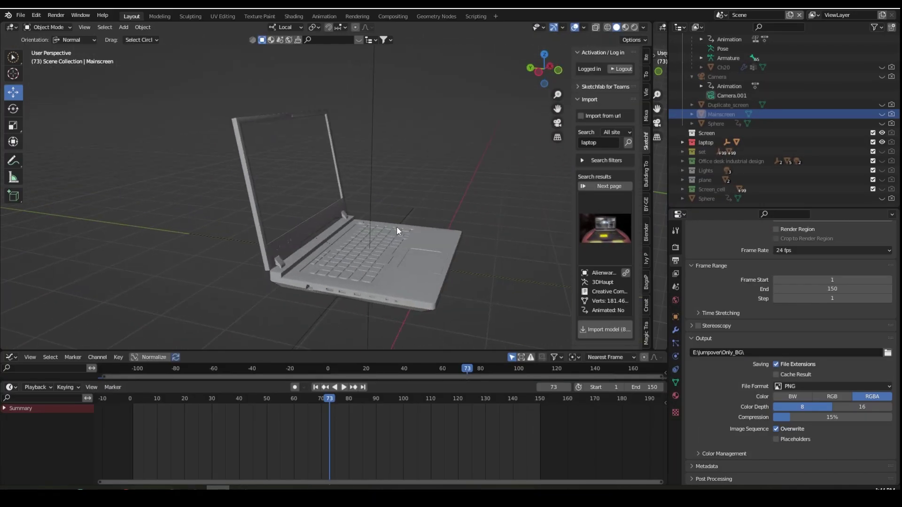
Add a cube, flatten it along its local Y axis to a scale of about 0.04, and resize the resulting panel.
key("shift+a")
mouse_move(400, 235)
left_click(483, 245)
key("s")
key("y")
key("y")
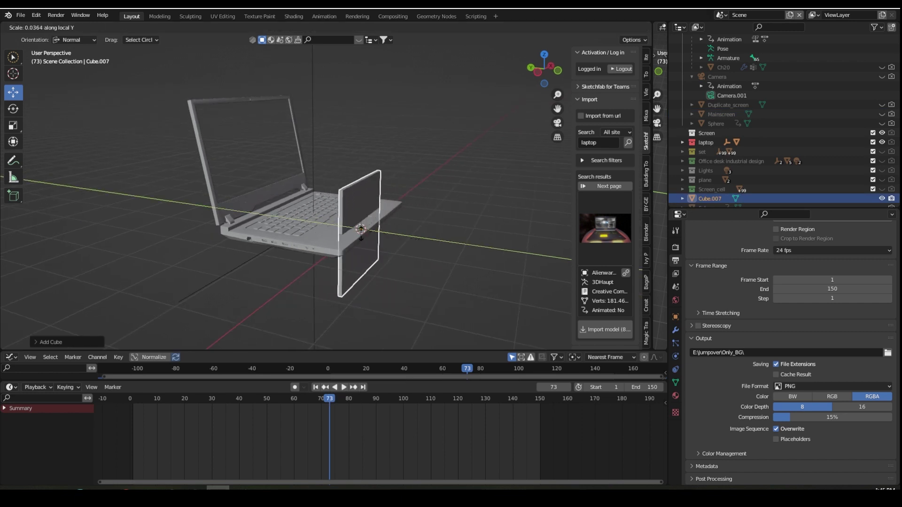
left_click(469, 249)
key("s")
left_click(346, 201)
Move the thin panel to the laptop lid and resize it to roughly match the screen opening.
middle_click_drag(346, 201, 459, 193)
key("g")
left_click(357, 202)
middle_click_drag(357, 202, 322, 161)
scroll(323, 161, "up", 3)
key("s")
left_click(502, 186)
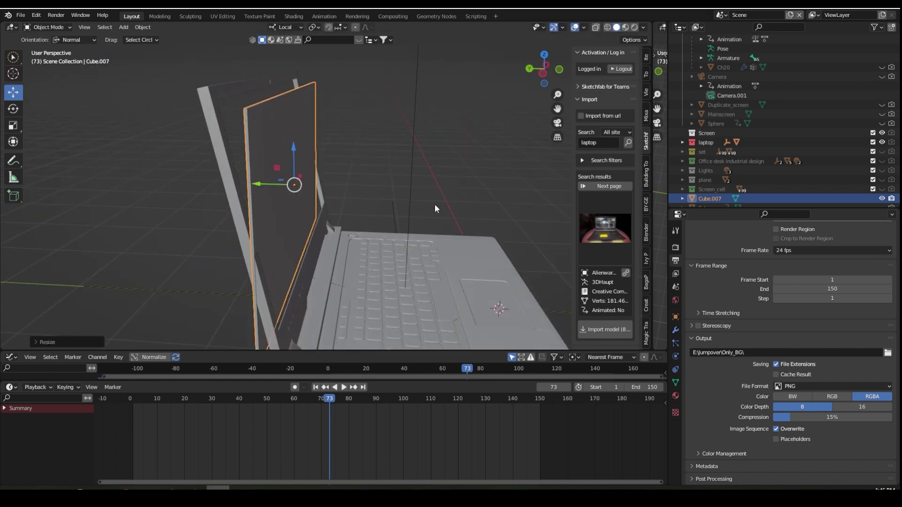
Align the panel with the tilted laptop lid and nudge it slightly upward over the screen frame.
scroll(435, 204, "down", 3)
key("r")
key("Escape")
key("ctrl+z")
middle_click_drag(435, 204, 252, 123)
scroll(449, 180, "up", 3)
key("Escape")
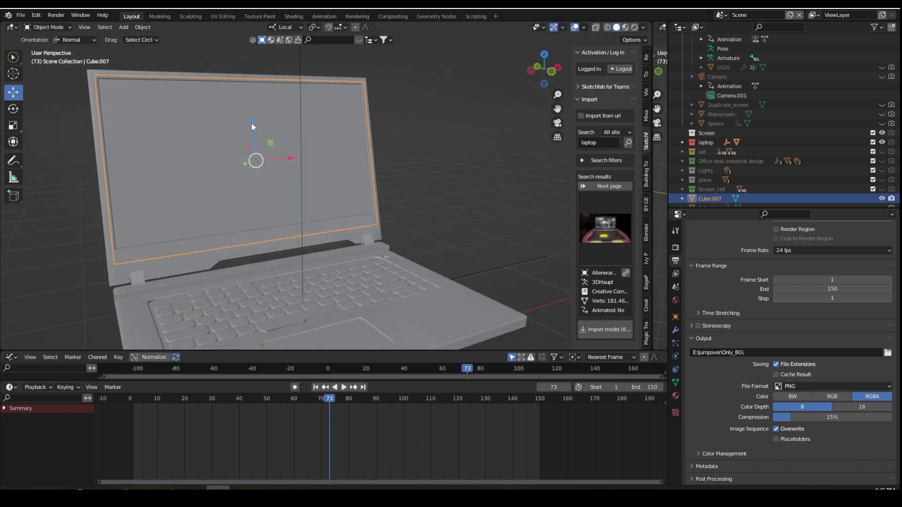
left_click_drag(252, 123, 250, 119)
middle_click_drag(249, 118, 345, 183)
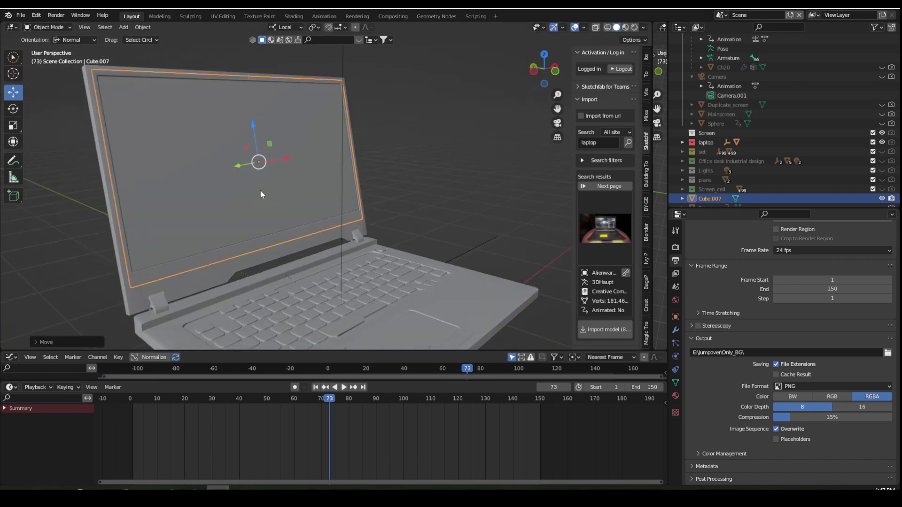
Scale the panel slightly to refine its fit in the laptop's screen frame.
key("r")
key("Escape")
key("s")
left_click(274, 192)
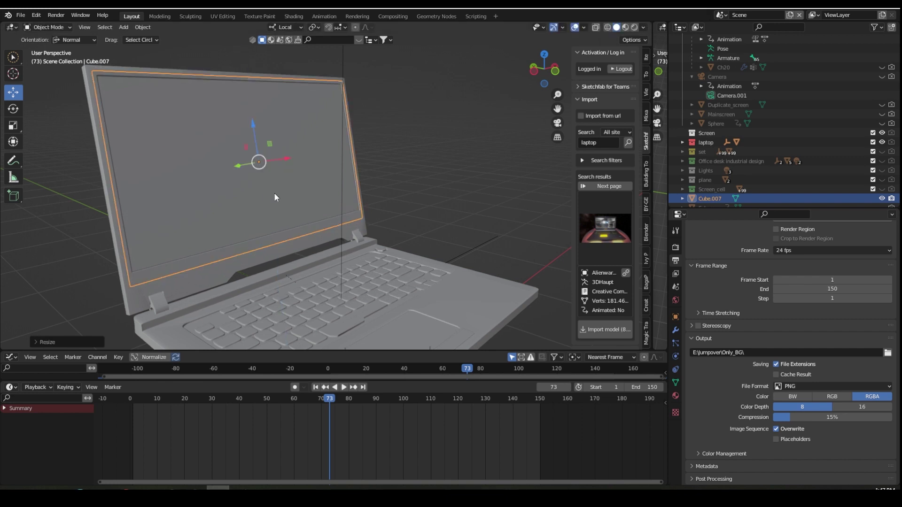
Subdivide the screen panel's faces repeatedly into a dense grid and return to Object Mode.
middle_click_drag(274, 193, 257, 130)
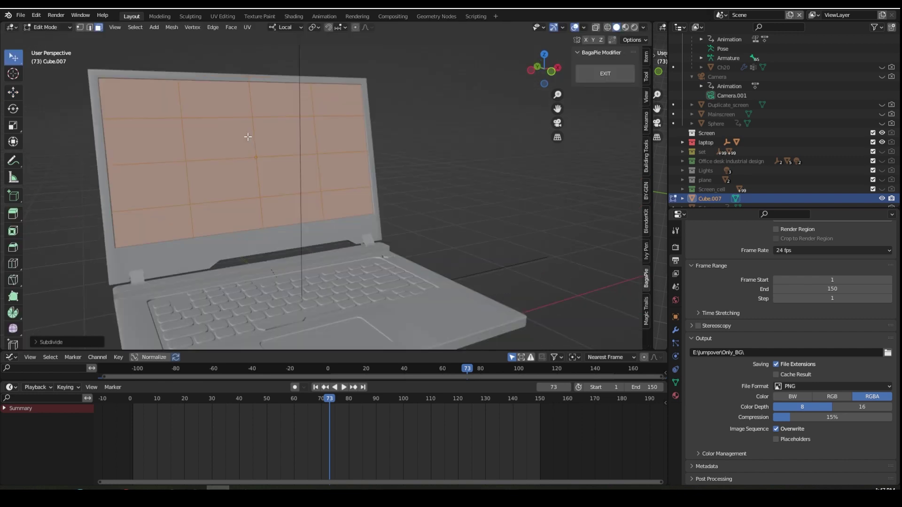
right_click(248, 137)
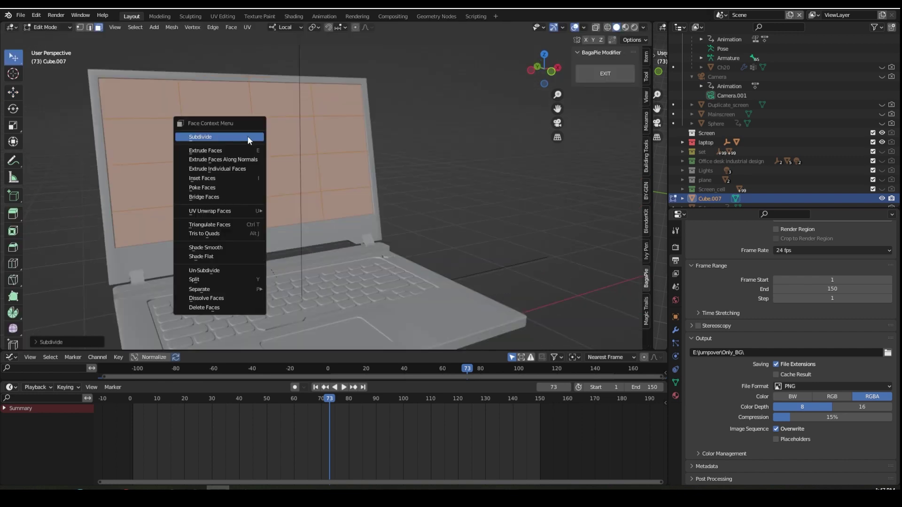
left_click(247, 137)
right_click(248, 138)
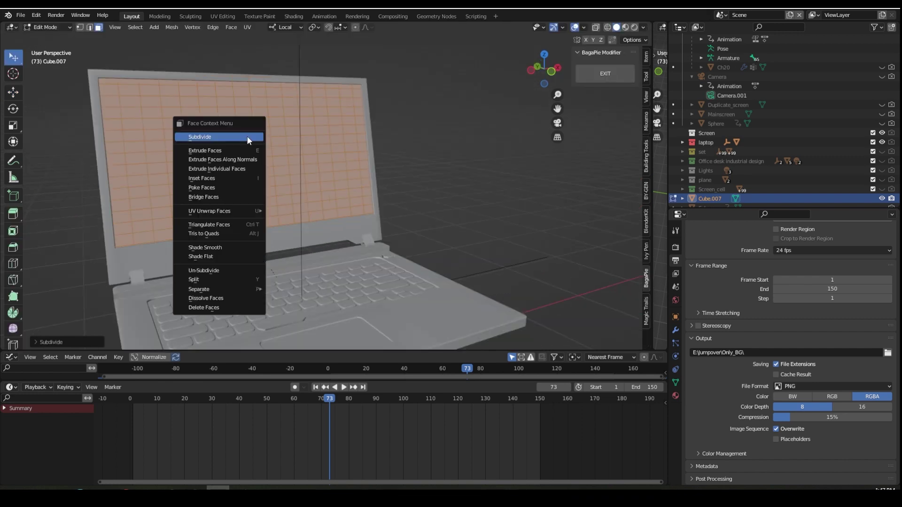
left_click(246, 136)
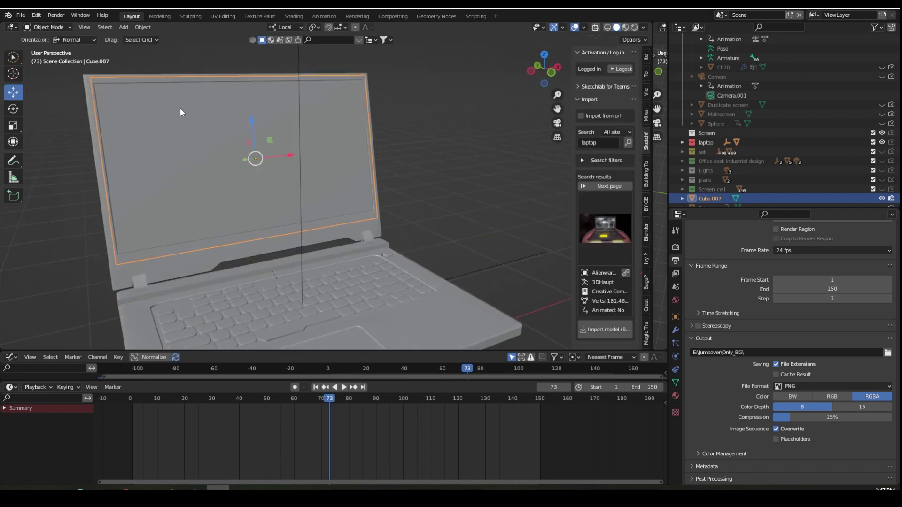
Toggle the laptop collection's visibility to inspect the subdivided screen panel in the lid.
scroll(312, 166, "down", 4)
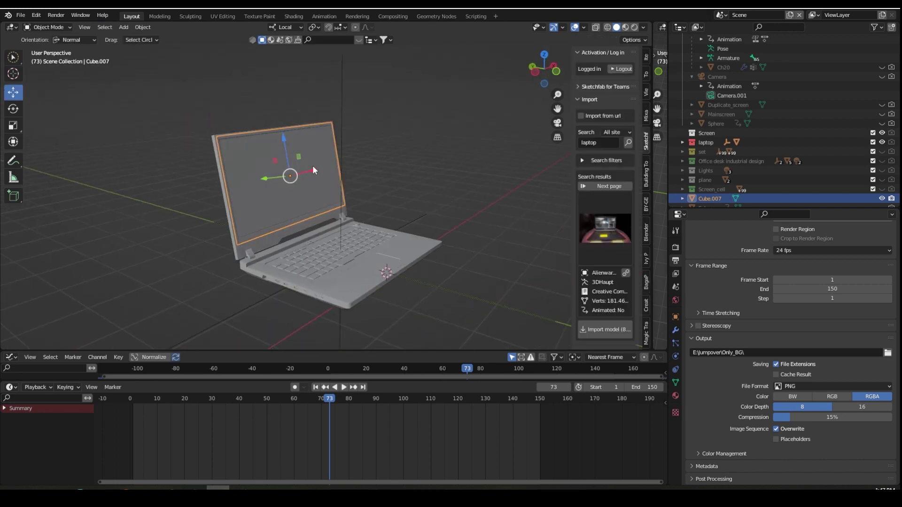
scroll(312, 165, "up", 3)
middle_click_drag(312, 165, 220, 183)
left_click(881, 142)
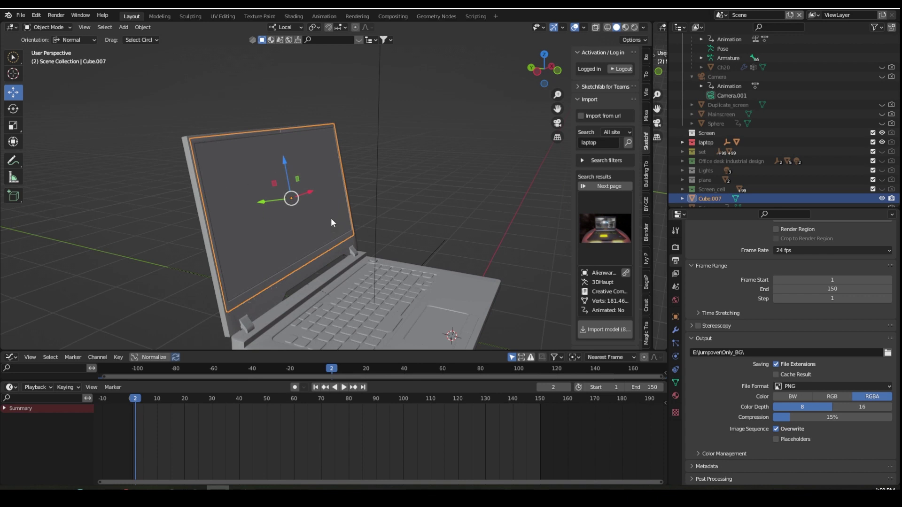
Draw two annotation strokes on the screen panel that meet near its center.
middle_click_drag(330, 218, 319, 179)
middle_click_drag(292, 208, 245, 189)
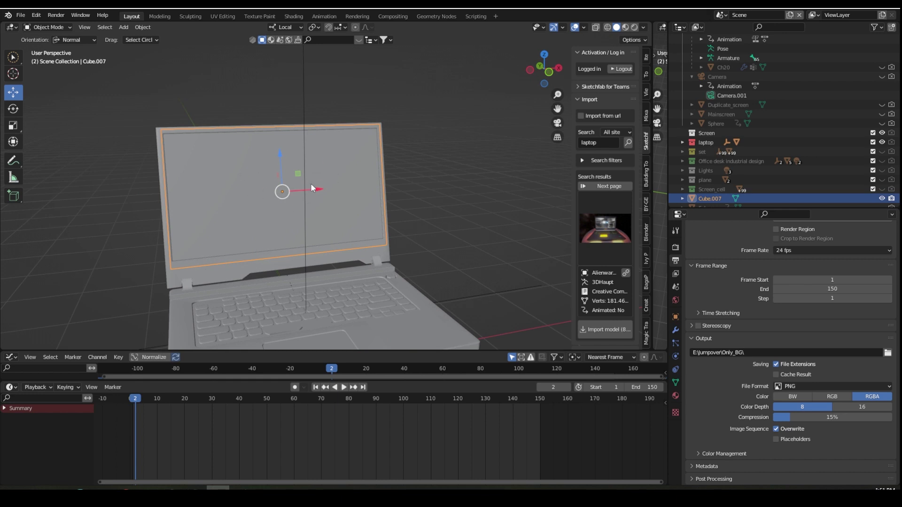
middle_click_drag(311, 183, 311, 188)
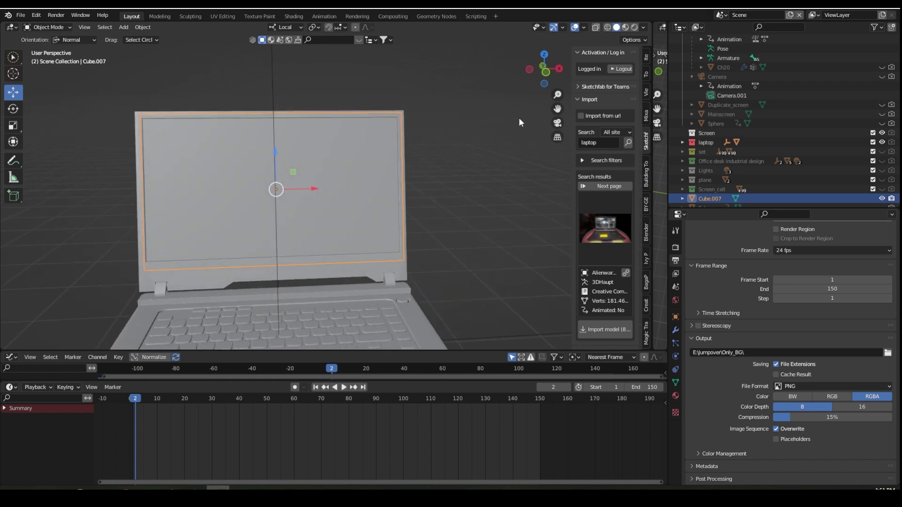
left_click(13, 161)
middle_click_drag(141, 185, 225, 183)
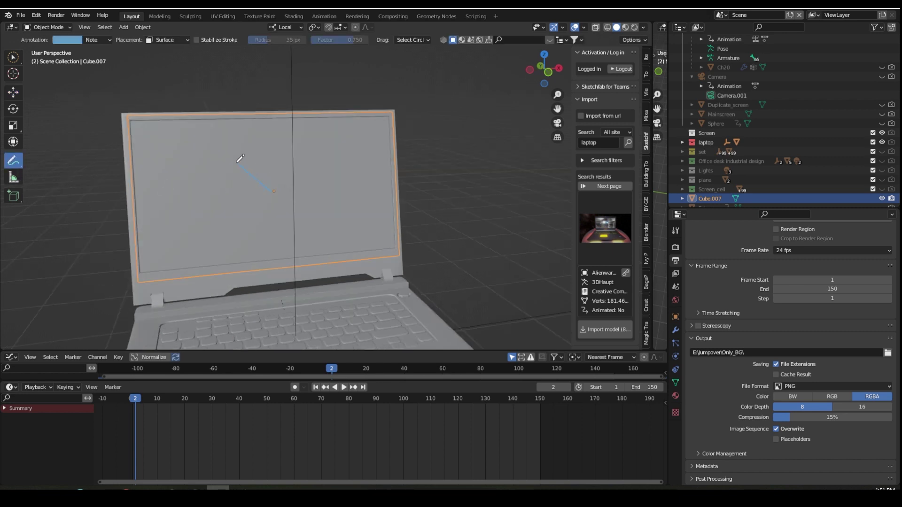
left_click_drag(241, 158, 281, 199)
mouse_move(282, 200)
middle_mouse_down()
mouse_move(322, 195)
mouse_move(309, 198)
mouse_move(312, 209)
middle_mouse_up()
left_click_drag(312, 209, 263, 235)
mouse_move(263, 235)
middle_mouse_down()
mouse_move(302, 171)
mouse_move(397, 115)
middle_mouse_up()
Toggle the Annotations overlay off and on, and choose Surface as the annotation stroke placement.
left_click(585, 27)
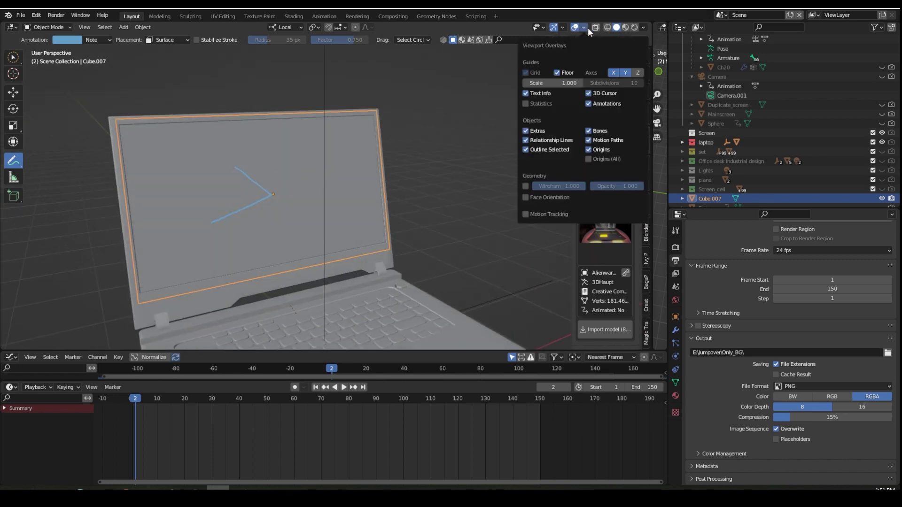
left_click(589, 104)
left_click(589, 104)
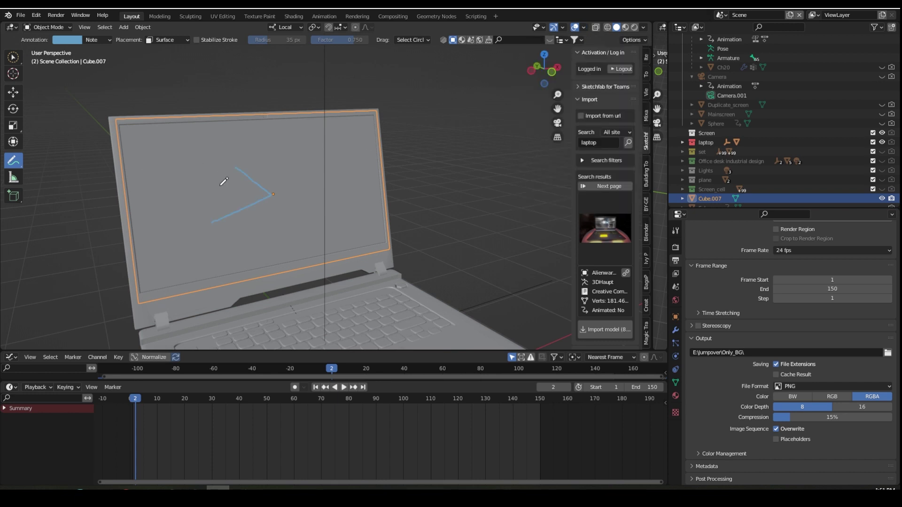
middle_click_drag(224, 182, 215, 188)
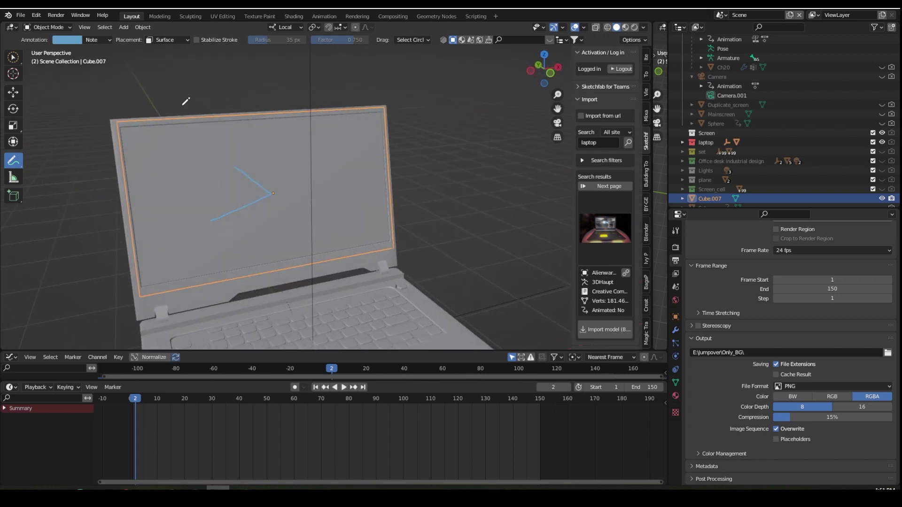
left_click(171, 40)
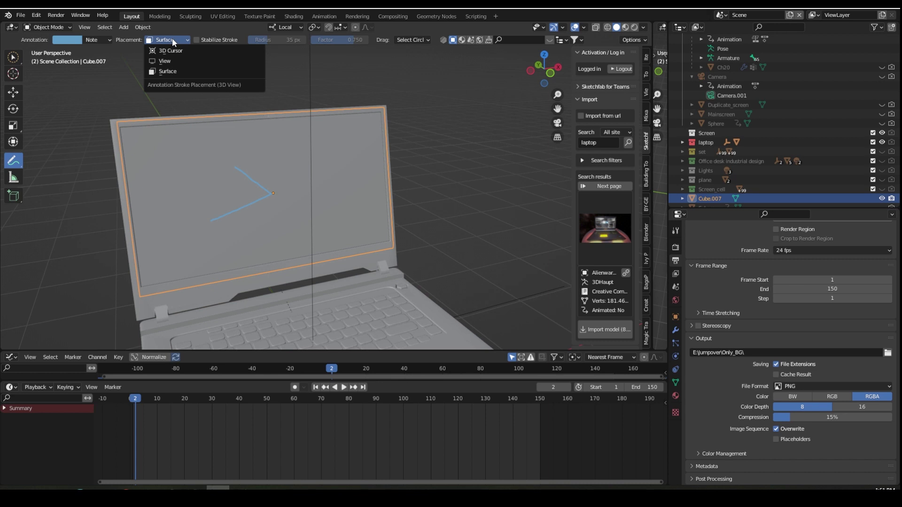
left_click(165, 72)
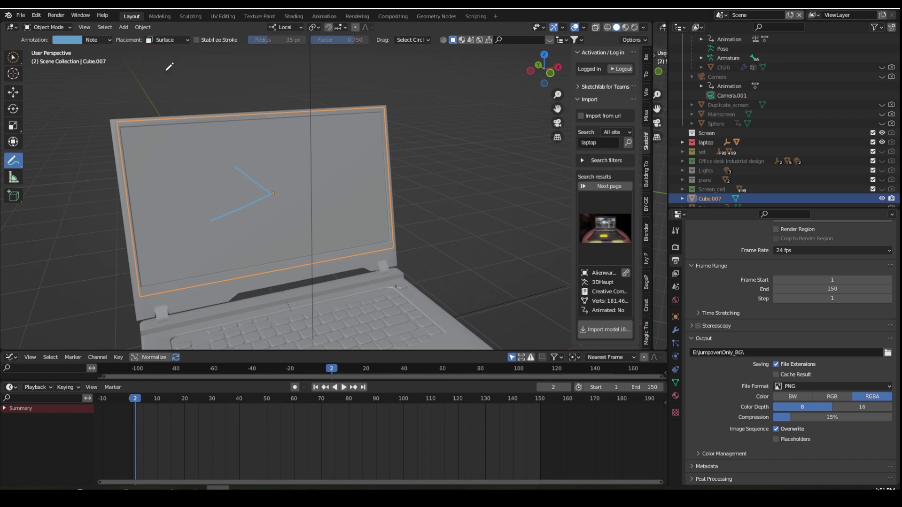
Draw radial annotation strokes outward from the panel's center to outline a crack pattern.
middle_click_drag(217, 167, 117, 45)
mouse_move(202, 136)
middle_mouse_down()
mouse_move(245, 177)
mouse_move(278, 191)
mouse_move(263, 186)
mouse_move(282, 183)
mouse_move(256, 188)
middle_mouse_up()
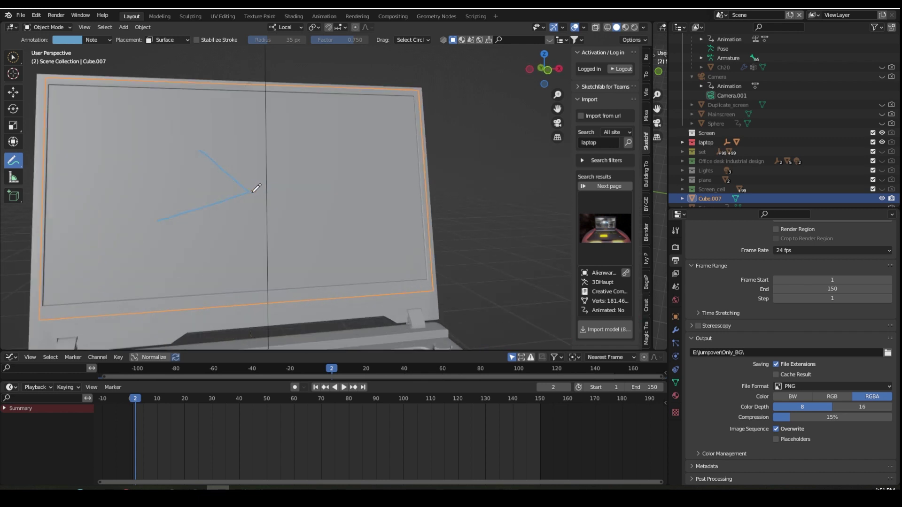
left_click_drag(252, 192, 221, 114)
mouse_move(252, 191)
left_mouse_down()
mouse_move(214, 247)
mouse_move(157, 285)
left_mouse_up()
middle_click_drag(285, 271, 263, 239)
mouse_move(290, 170)
left_mouse_down()
mouse_move(333, 260)
mouse_move(407, 174)
mouse_move(400, 114)
left_mouse_up()
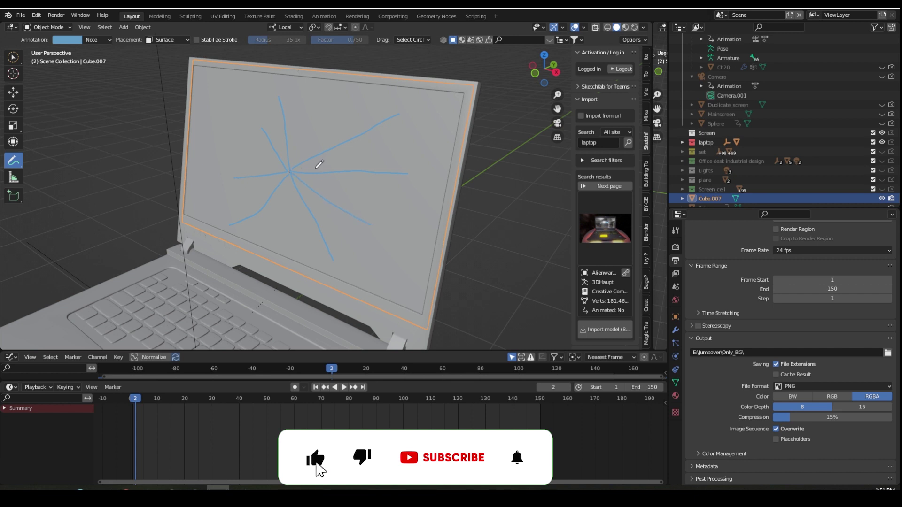
Draw curved annotation rings around the crack center and add more radial strokes toward the panel's edges.
left_click_drag(311, 170, 310, 163)
left_click_drag(259, 137, 235, 151)
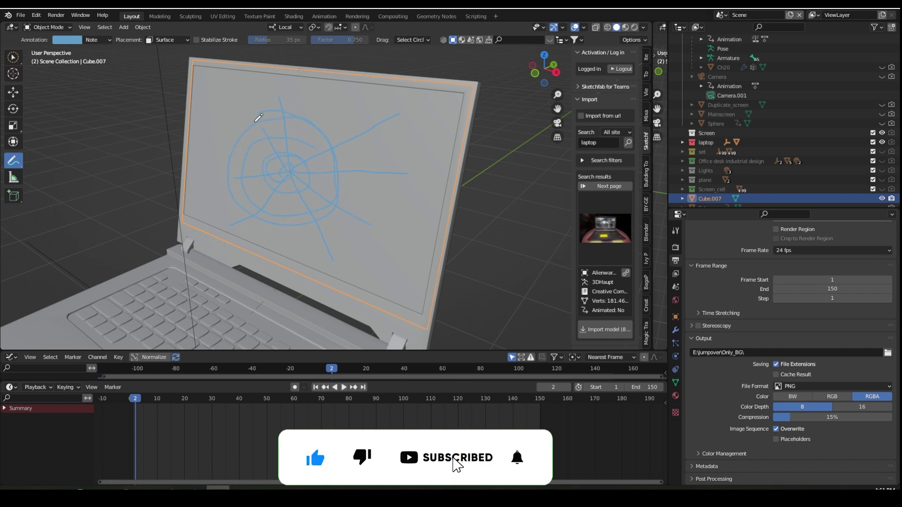
scroll(282, 197, "up", 3)
scroll(225, 159, "down", 2)
mouse_move(261, 190)
middle_mouse_down()
mouse_move(324, 193)
mouse_move(217, 165)
middle_mouse_up()
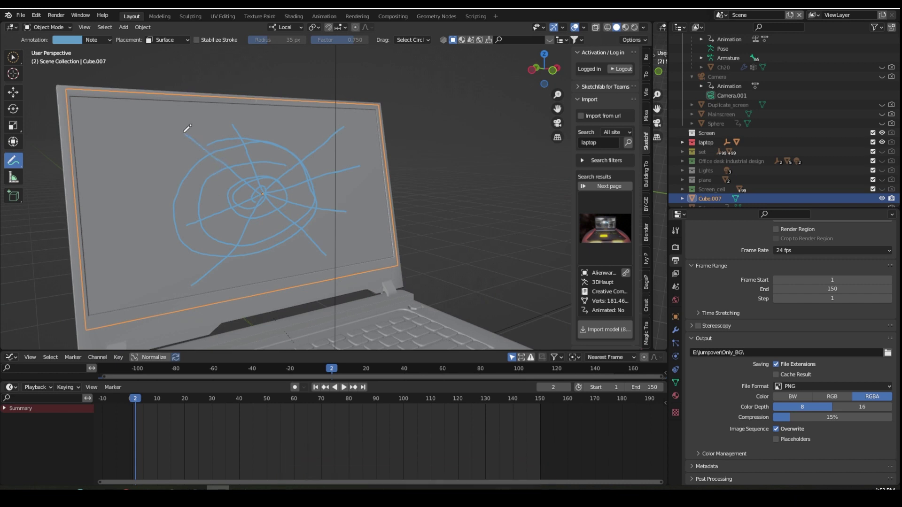
left_click_drag(141, 232, 97, 242)
Open Cell Fracture for the selected laptop screen panel and set the point source noise to 1.
left_click(143, 28)
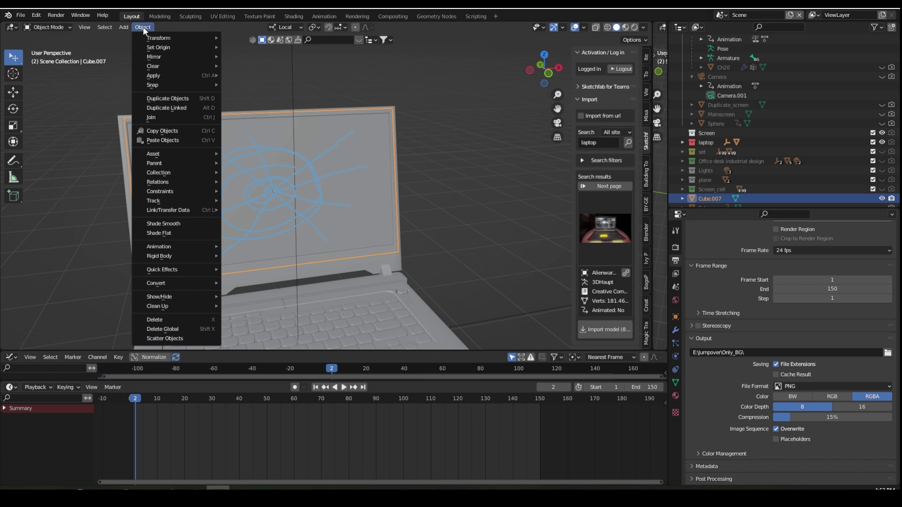
mouse_move(174, 269)
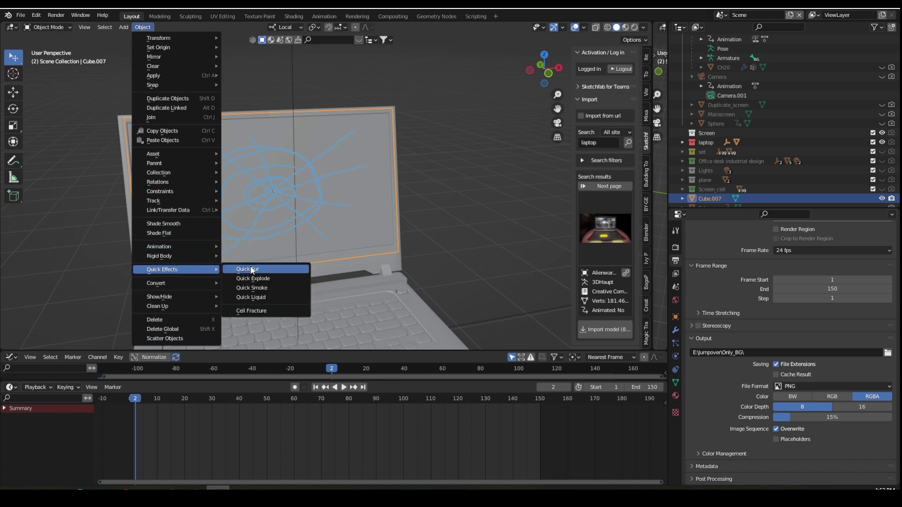
left_click(254, 311)
left_click_drag(364, 242, 683, 135)
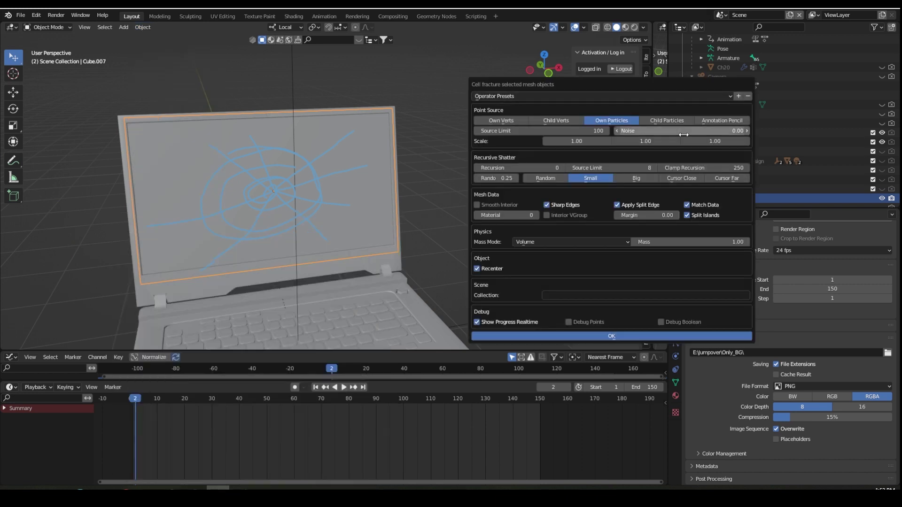
left_click(540, 169)
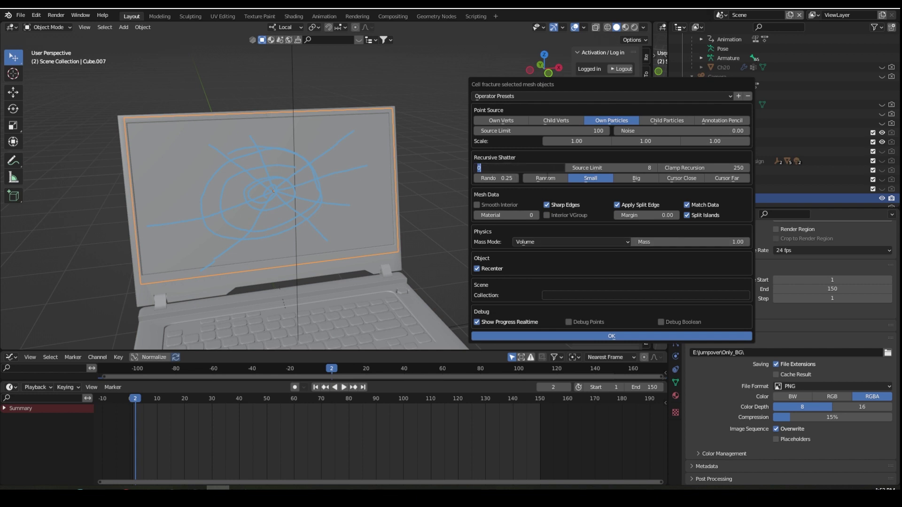
key("Return")
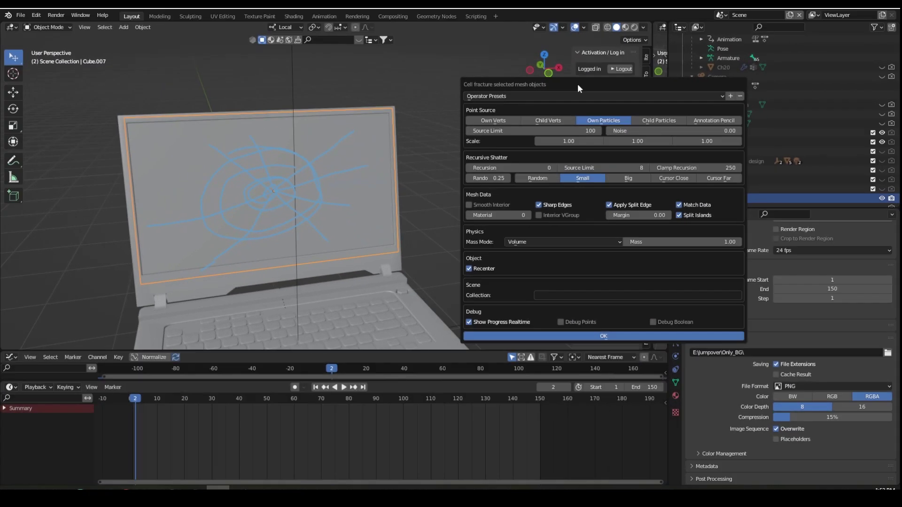
left_click(470, 161)
key("Return")
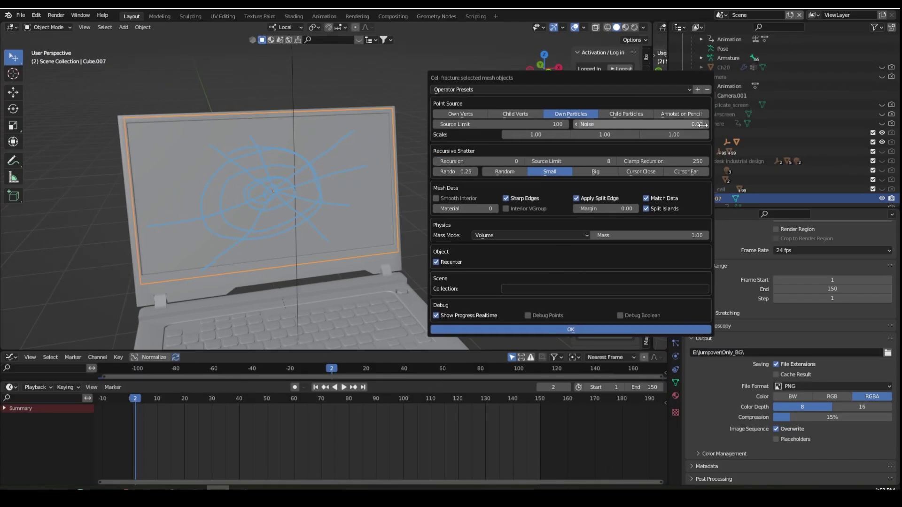
left_click(692, 123)
type("1")
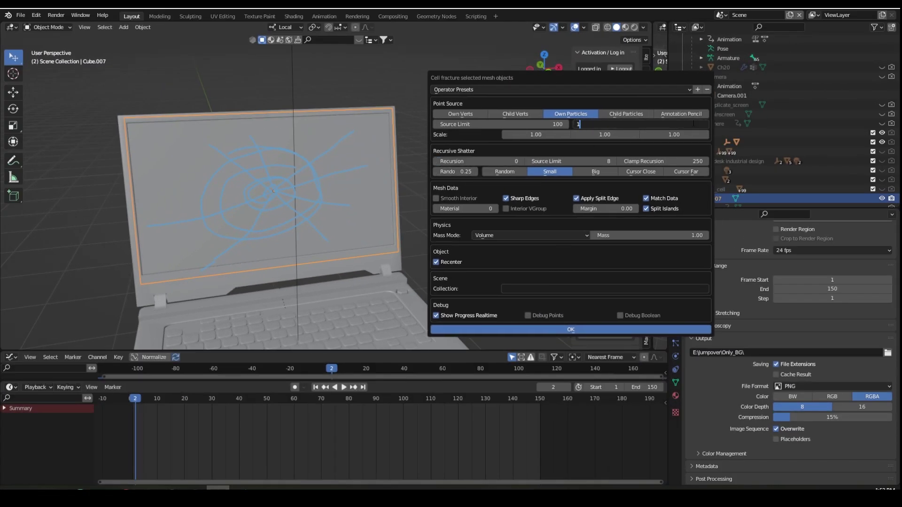
key("Return")
Set the recursive shatter recursion to 1 in the Cell Fracture settings.
left_click(470, 161)
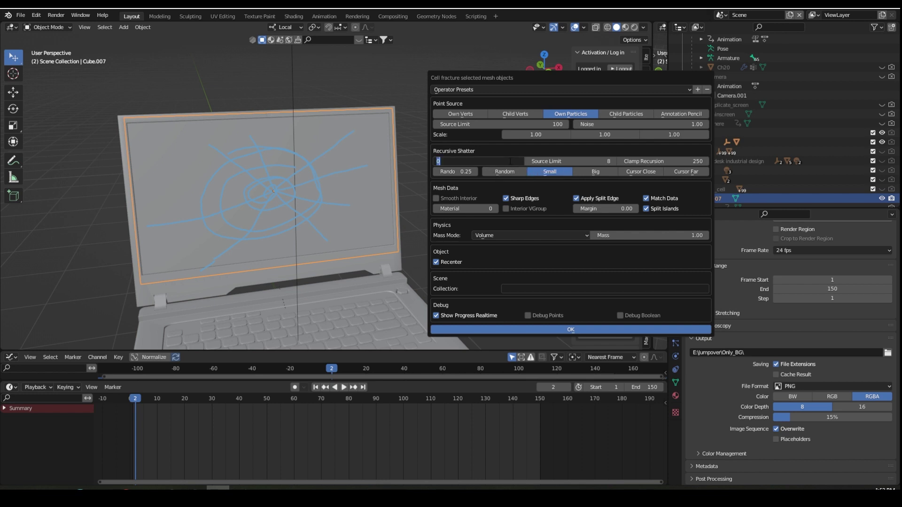
type("1")
key("Return")
Try fracturing the screen panel with Own Particles as the point source, and undo the result.
left_click_drag(538, 83, 531, 58)
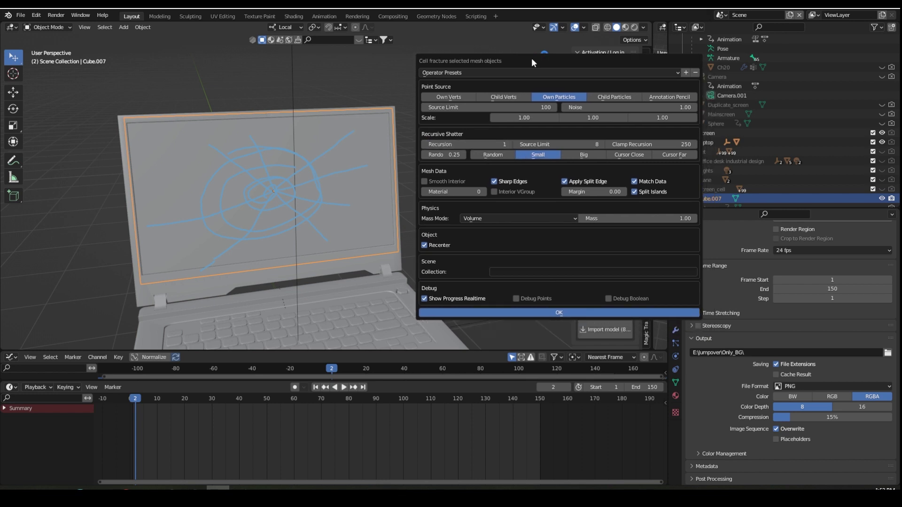
left_click(558, 313)
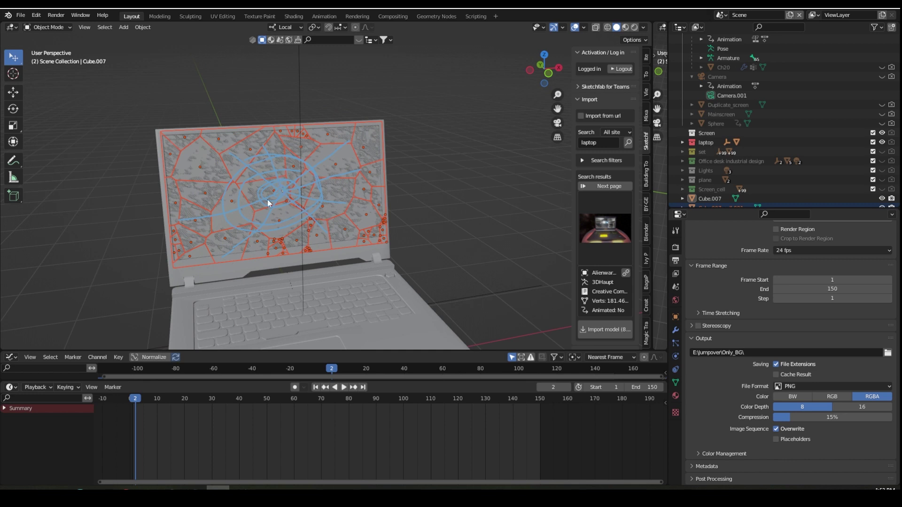
key("ctrl+z")
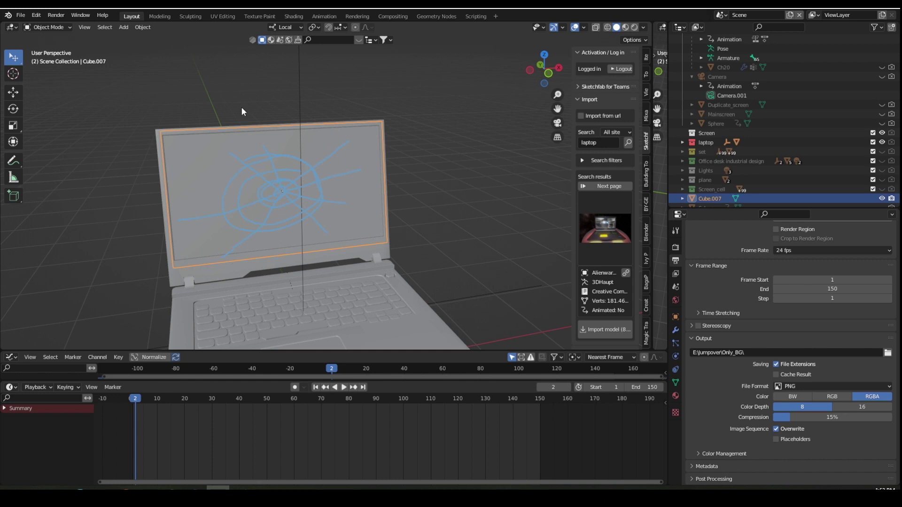
Run Cell Fracture on the screen panel with Annotation Pencil as the only point source, keeping noise and recursion at 1.
left_click(141, 27)
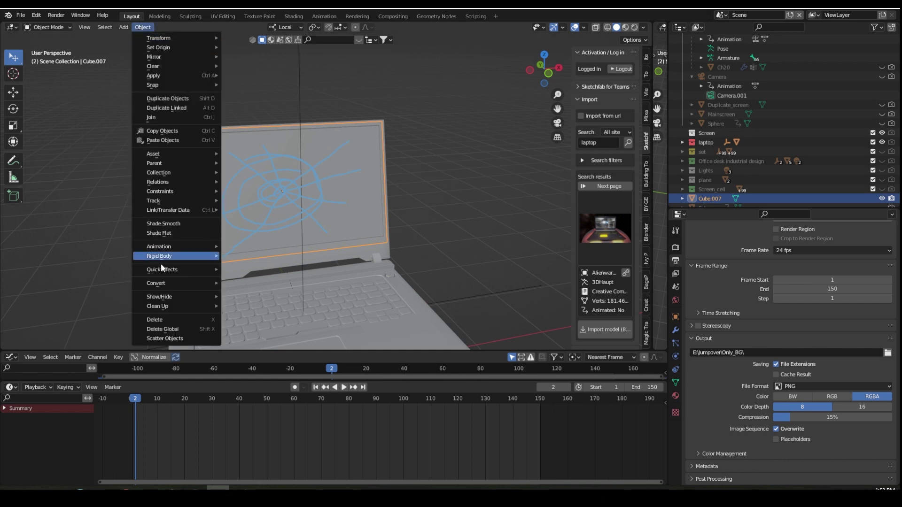
mouse_move(181, 270)
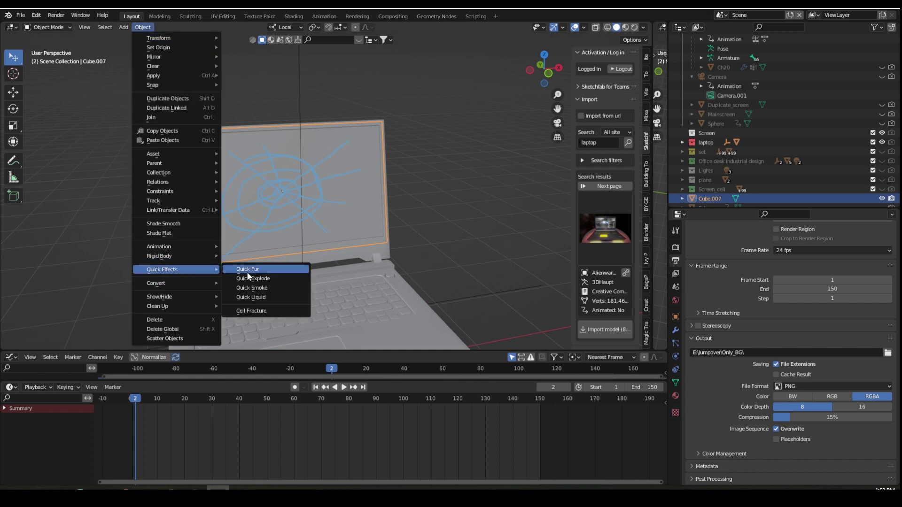
left_click(269, 311)
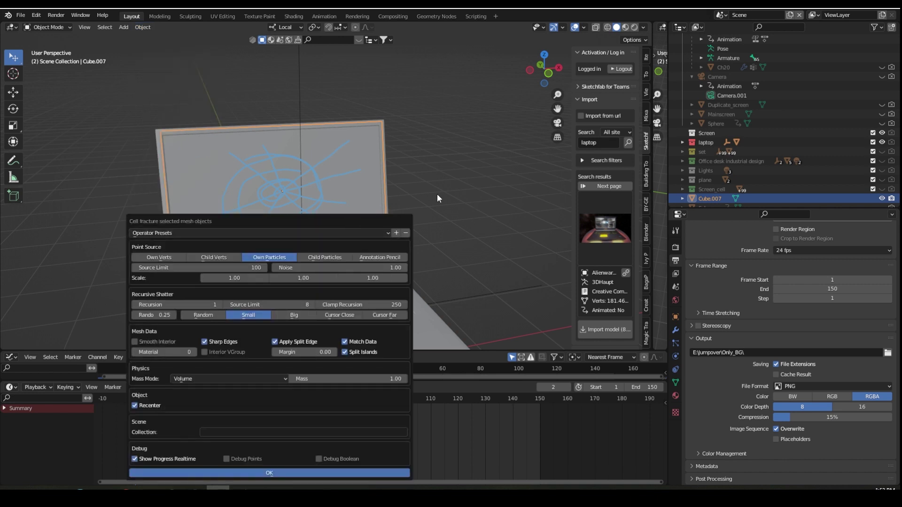
left_click_drag(350, 229, 670, 125)
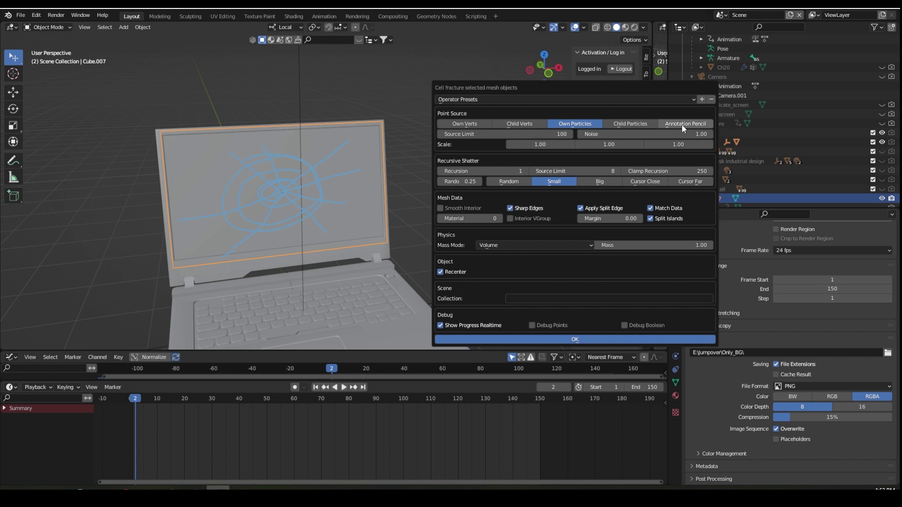
left_click(688, 124)
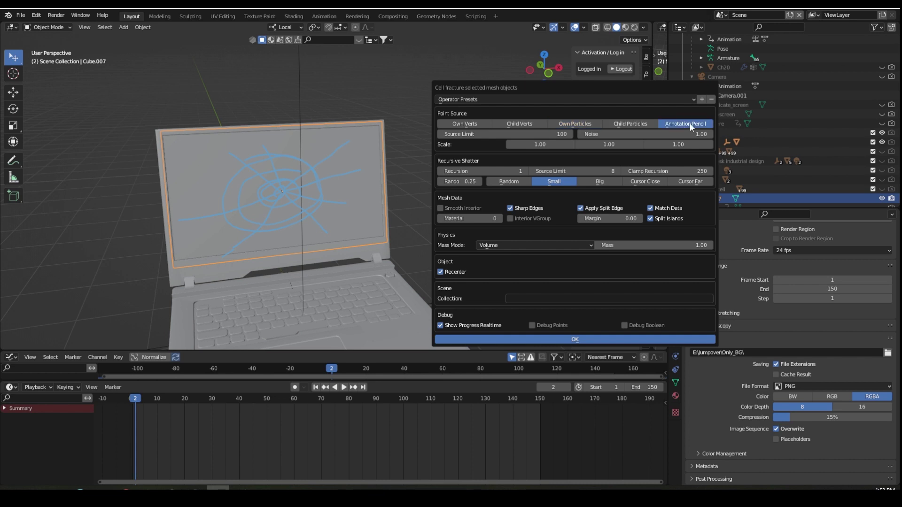
left_click(570, 340)
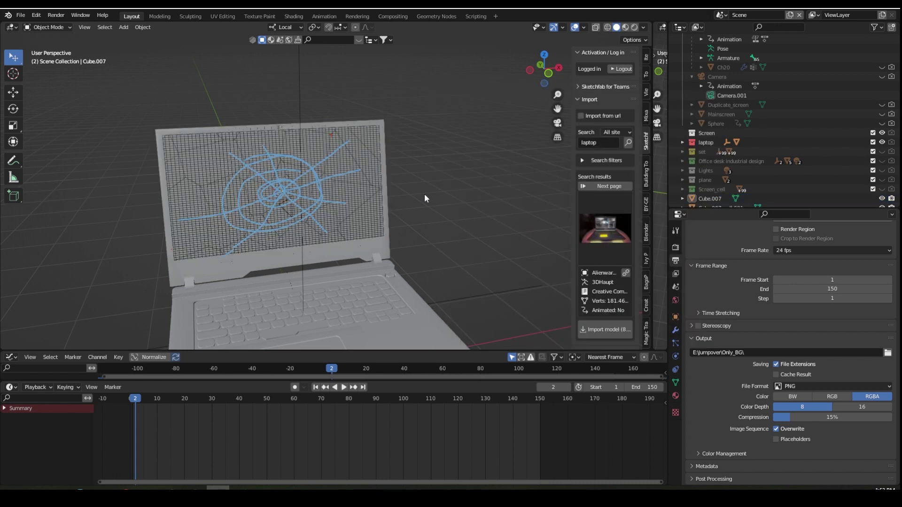
Hide the original unfractured panel Cube.007, and add an active rigid body to the large shard near the screen's upper-left corner.
scroll(424, 194, "up", 2)
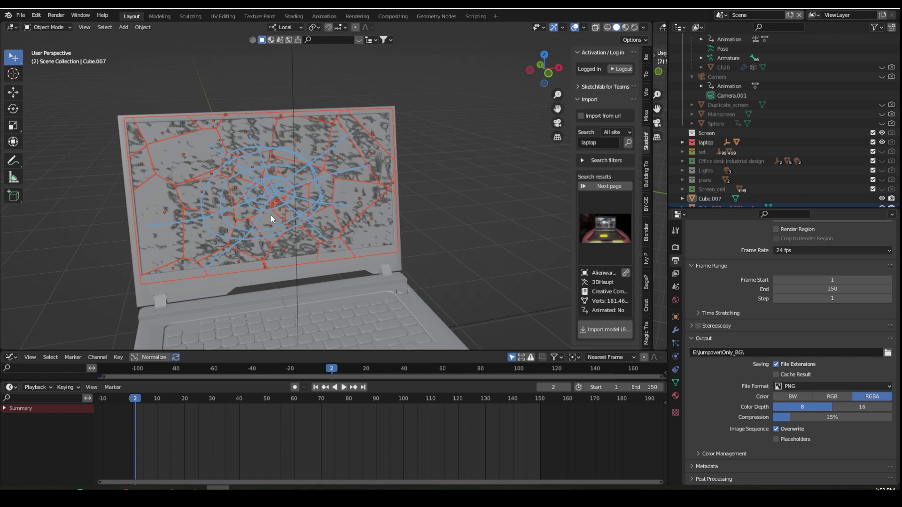
middle_click_drag(364, 189, 306, 184)
left_click(306, 184)
scroll(743, 169, "down", 2)
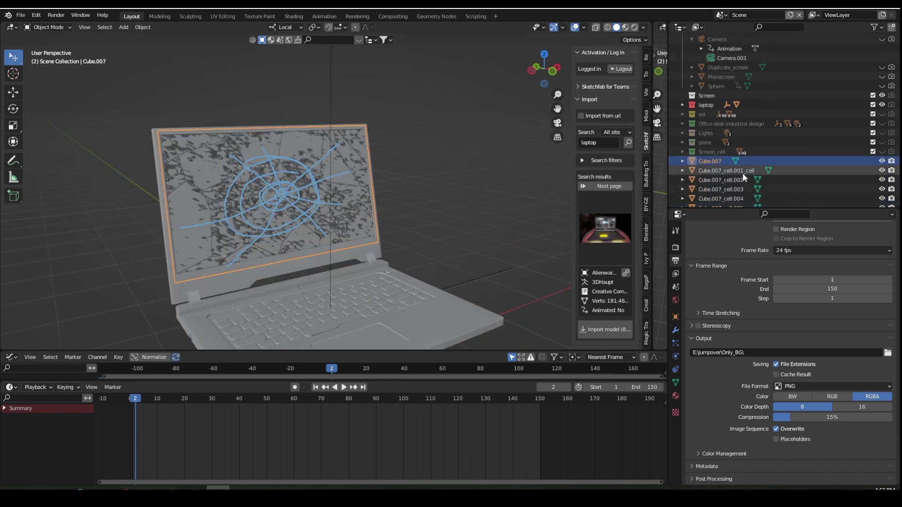
left_click(682, 160)
left_click(681, 160)
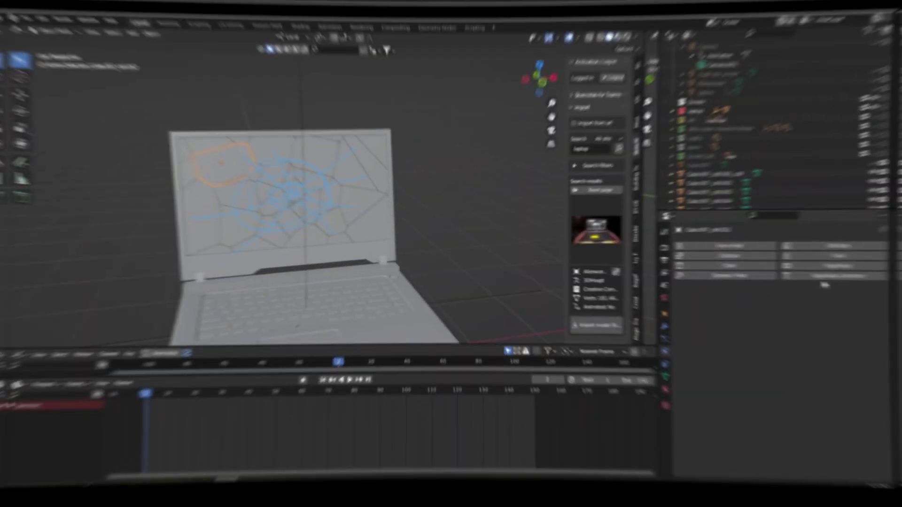
left_click(844, 267)
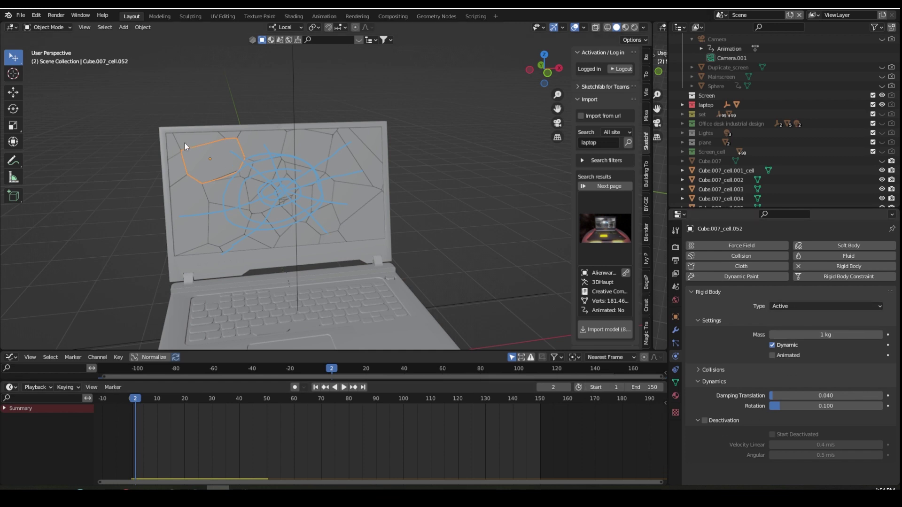
Clear the selection that includes the laptop body, and hide the laptop collection so that only the screen shards are shown.
left_click_drag(119, 92, 432, 252)
middle_click_drag(422, 246, 357, 238)
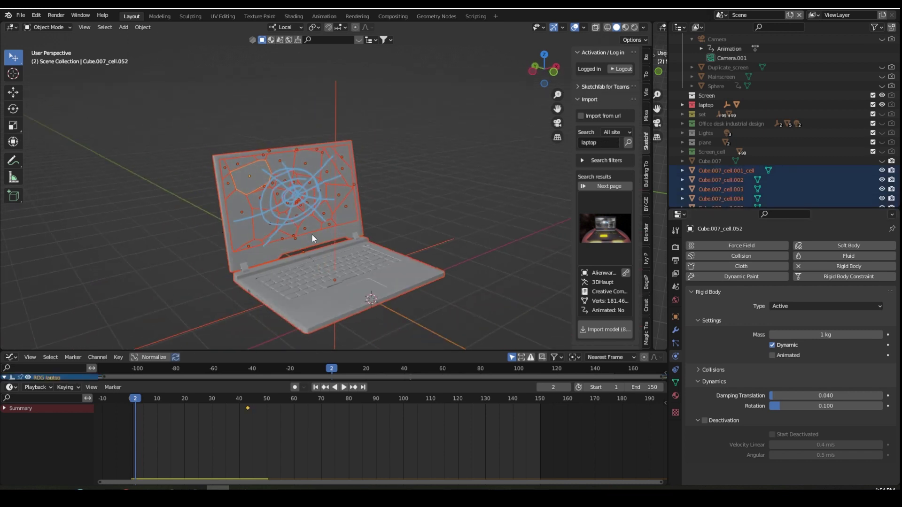
left_click(455, 182)
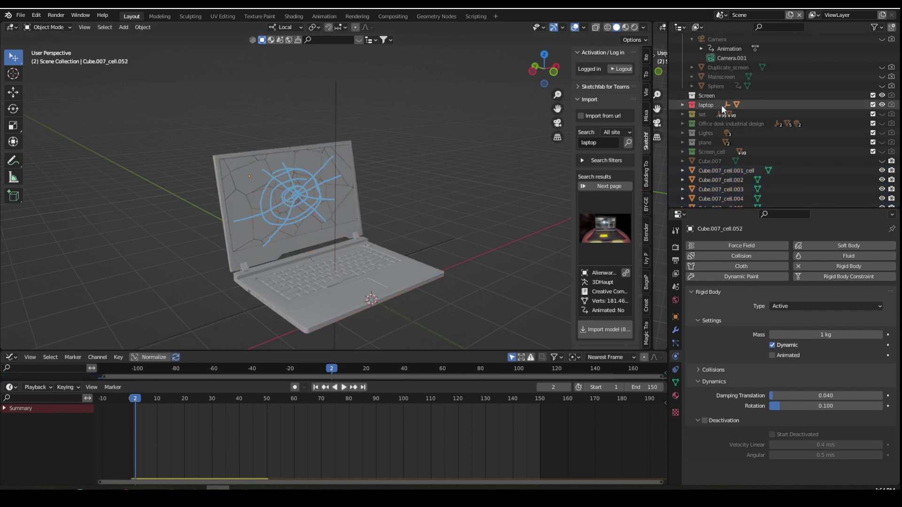
left_click(881, 105)
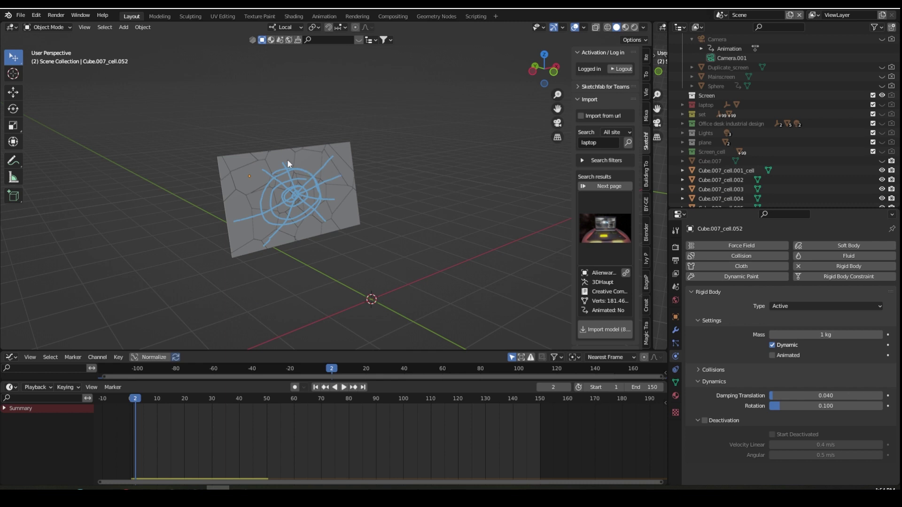
Select all the screen shards and copy the active shard's rigid body settings to them.
left_click_drag(158, 100, 389, 258)
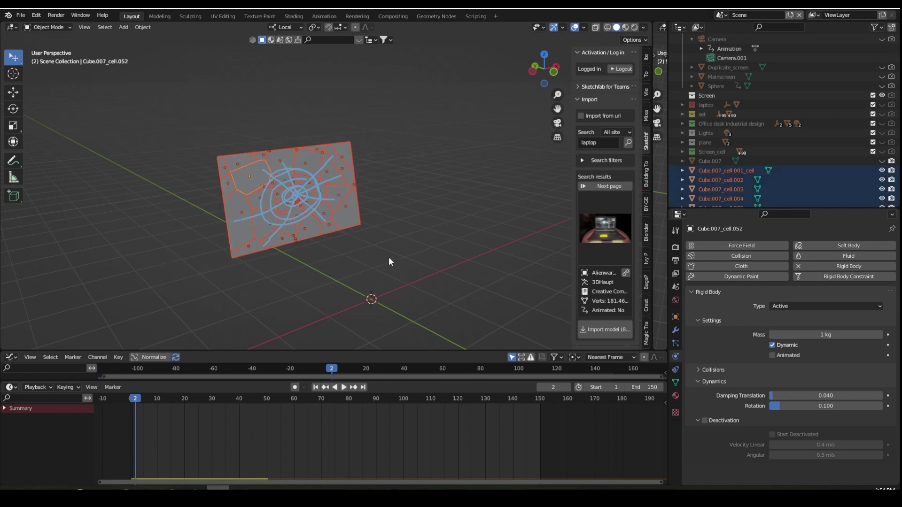
middle_click_drag(389, 261, 370, 235)
scroll(370, 236, "up", 3)
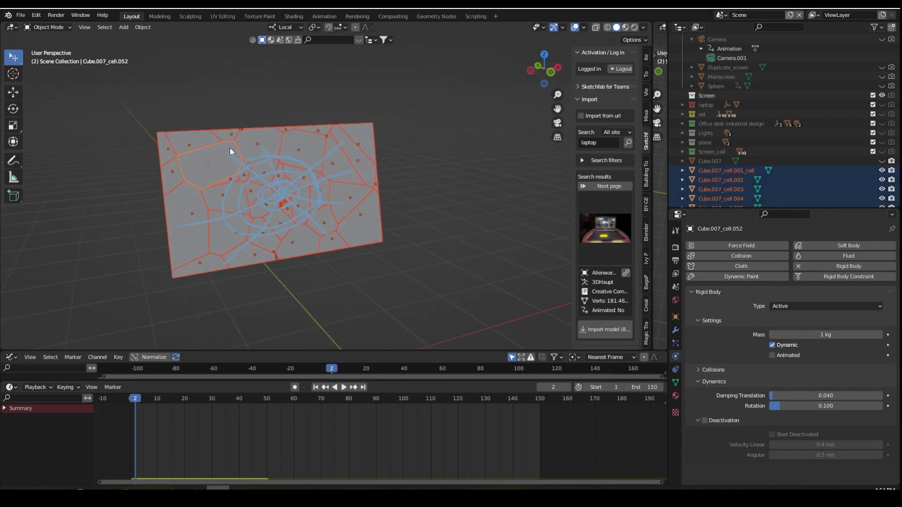
left_click(143, 27)
mouse_move(177, 255)
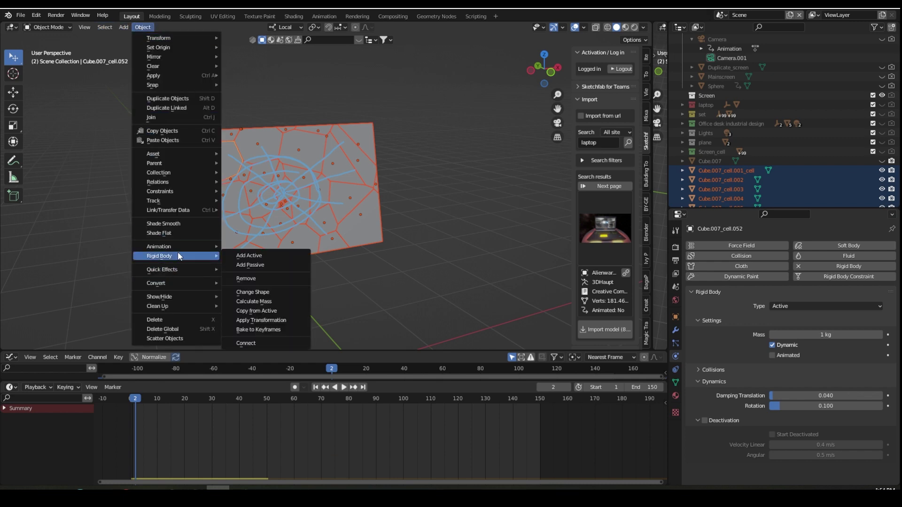
left_click(268, 311)
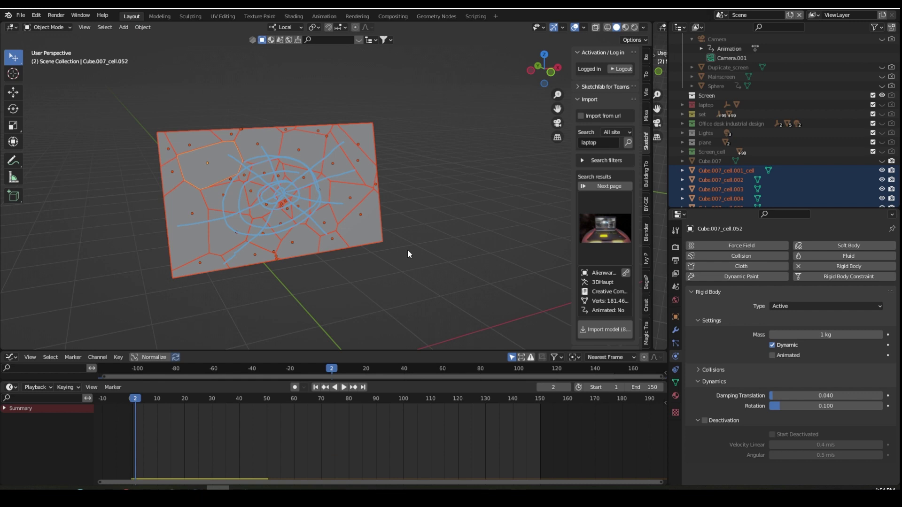
Play the falling-shard simulation repeatedly from the first frame to examine the motion, and return to frame 1.
left_click(344, 387)
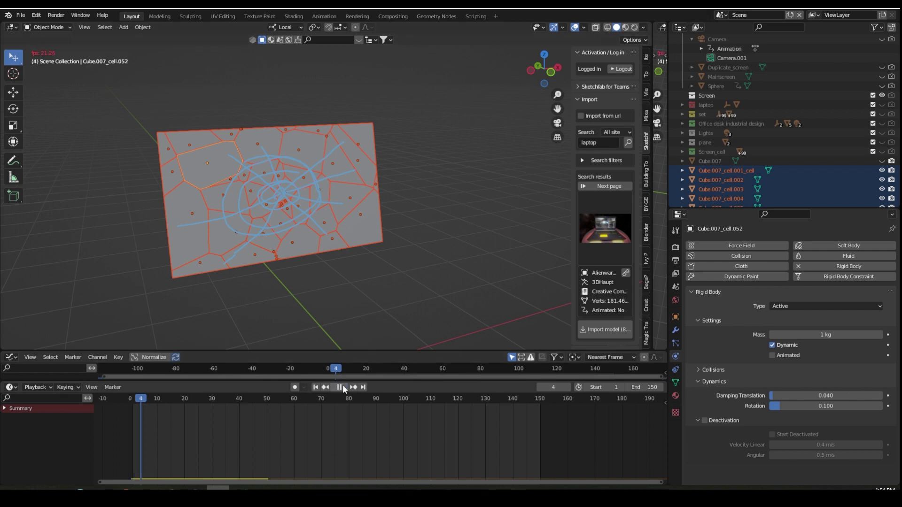
left_click(339, 387)
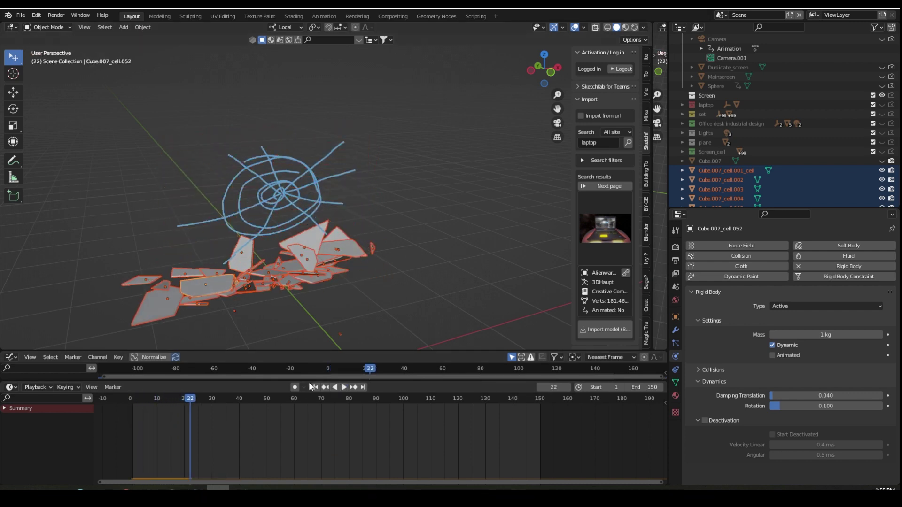
left_click(316, 387)
left_click(345, 386)
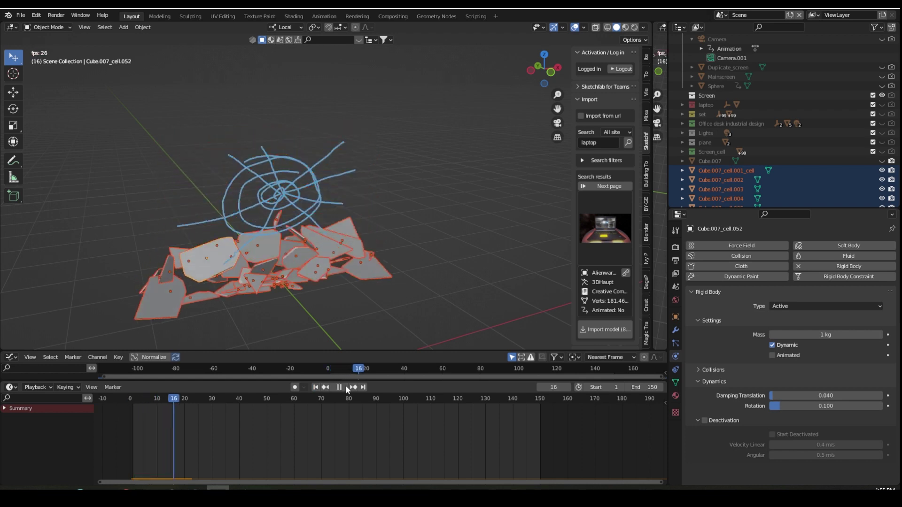
left_click(340, 387)
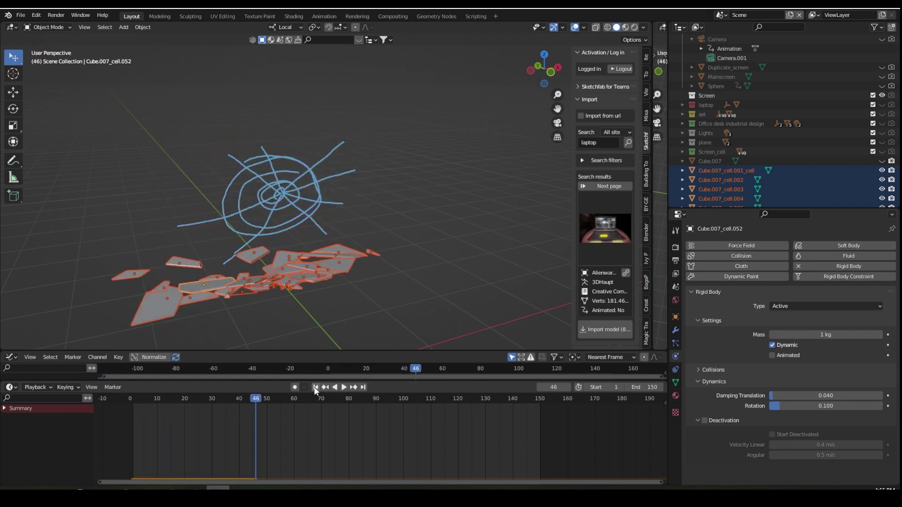
left_click(315, 387)
key("space")
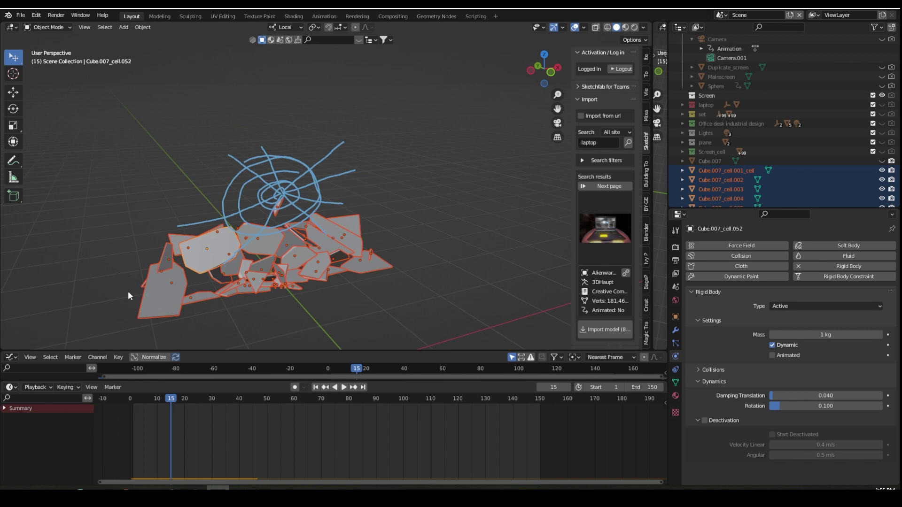
scroll(298, 280, "down", 2)
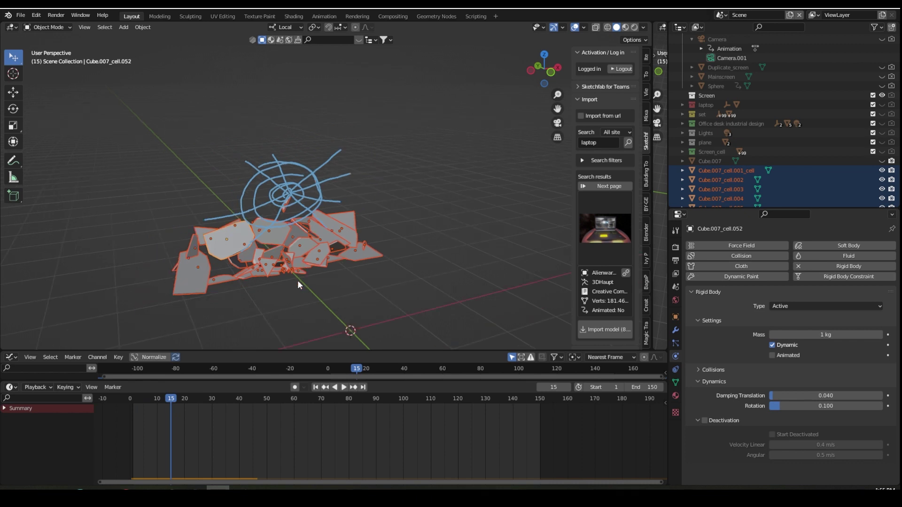
key("shift+Left")
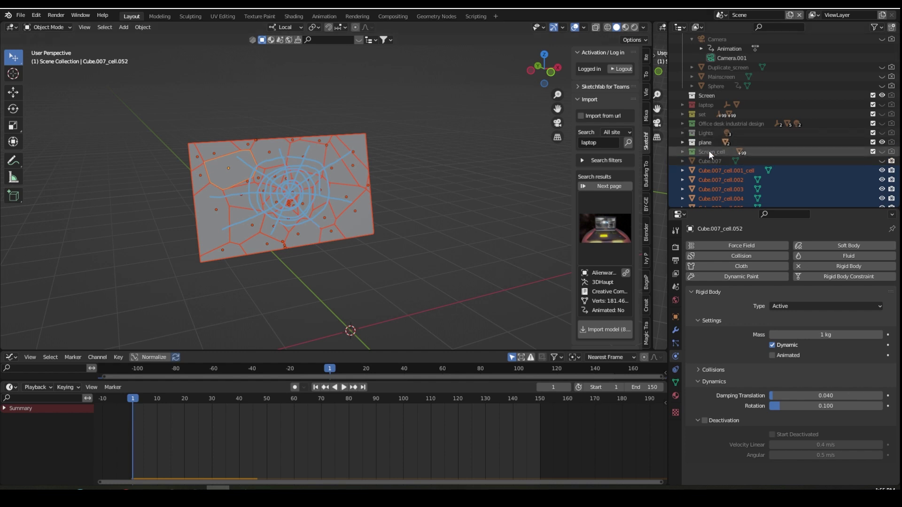
Show the floor Plane in the plane collection, hide Plane.001, and play the simulation to examine the shards landing on the floor.
left_click(682, 143)
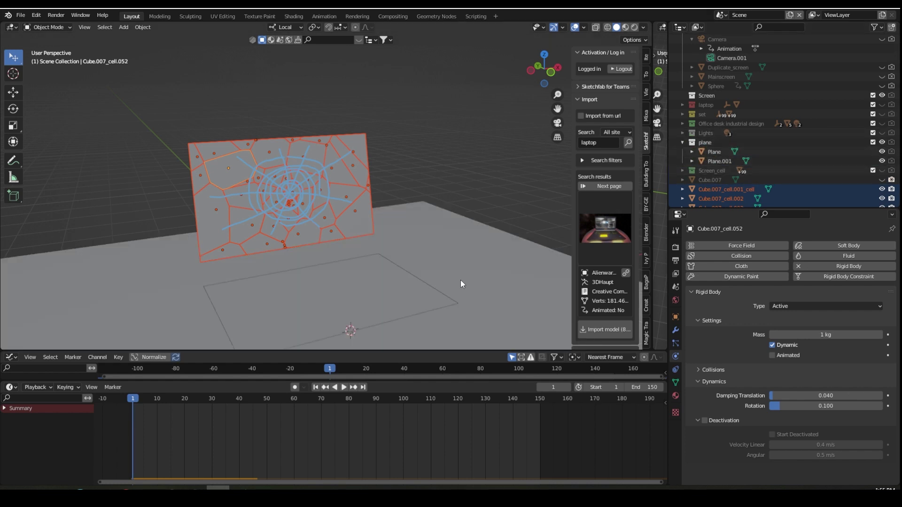
key("space")
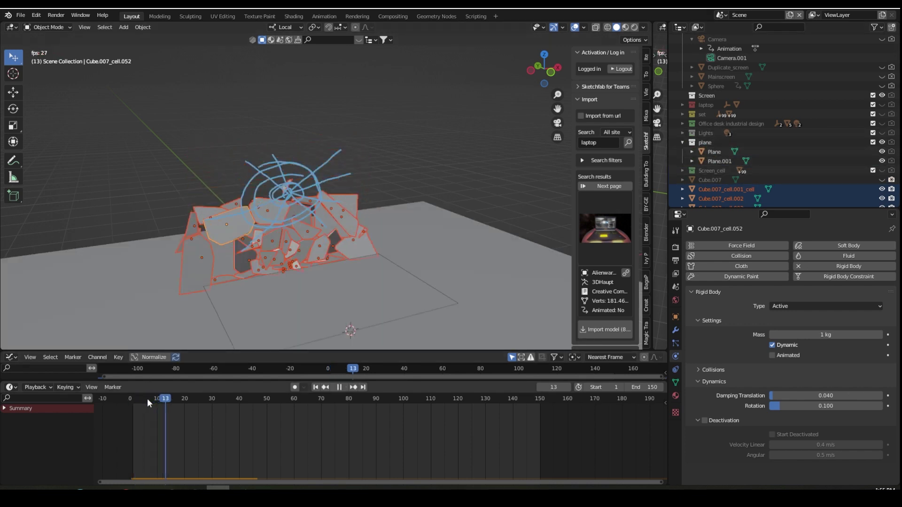
key("space")
middle_click_drag(378, 244, 451, 226)
scroll(237, 270, "up", 2)
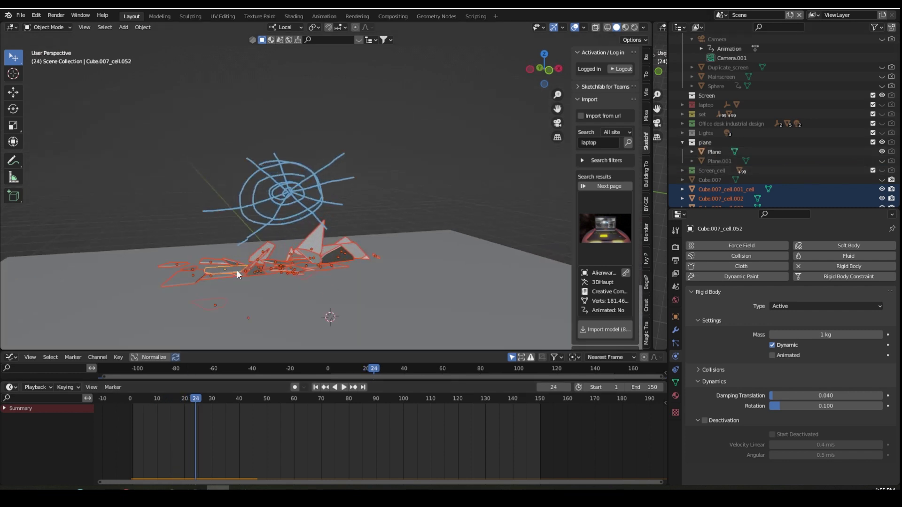
middle_click_drag(307, 298, 328, 299)
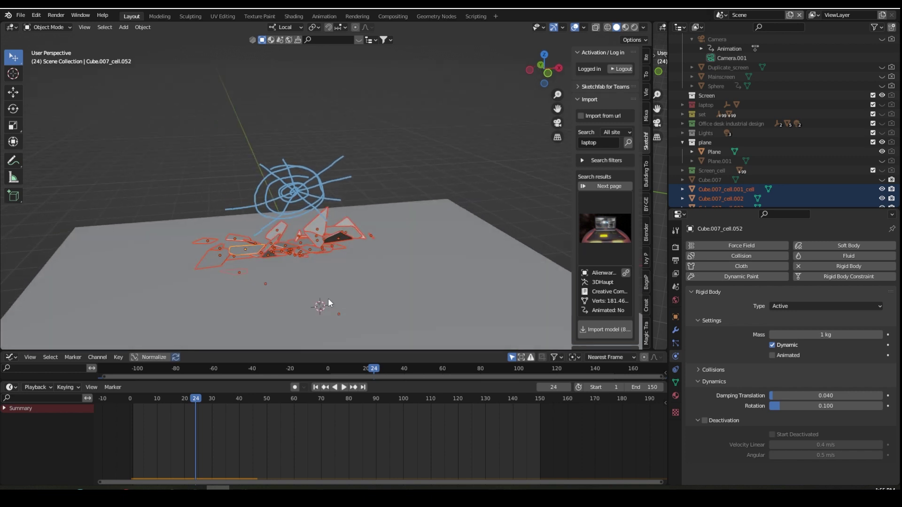
Replay the shard simulation from frame 1 over the floor plane and inspect the shards.
key("shift+Left")
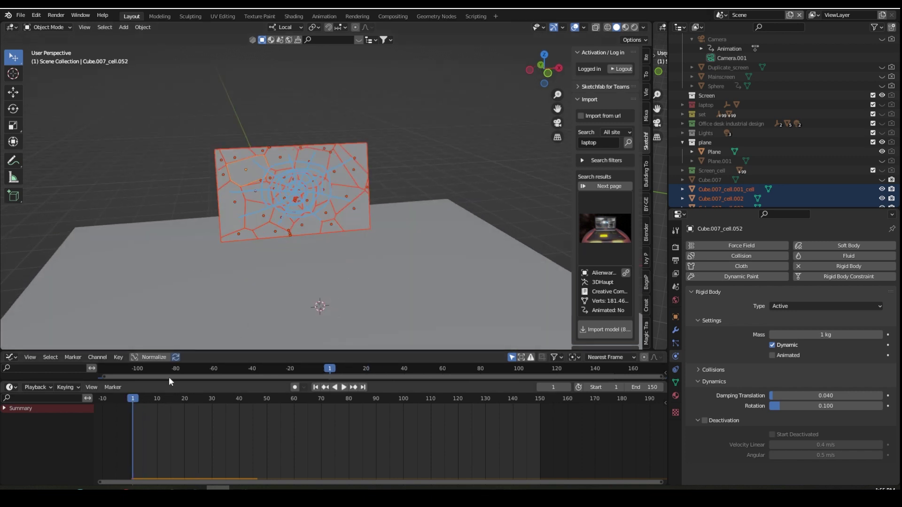
key("space")
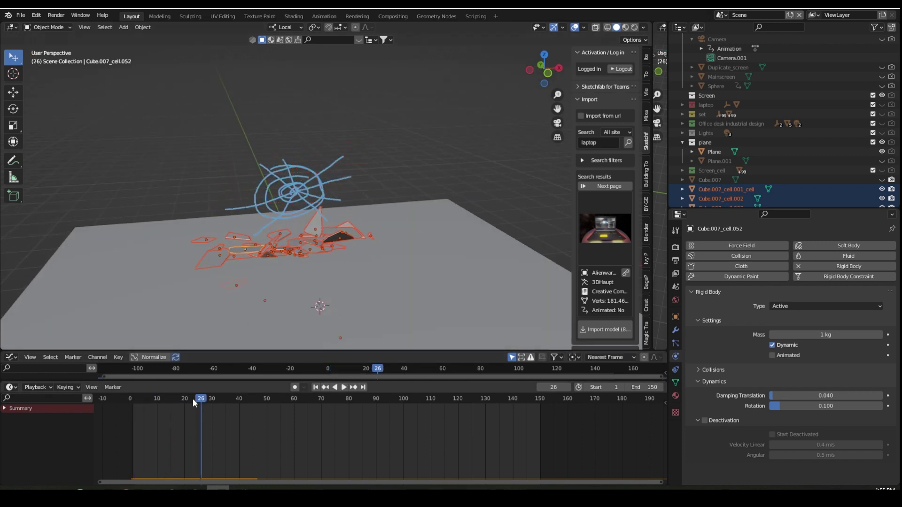
key("Escape")
middle_click_drag(283, 229, 295, 203)
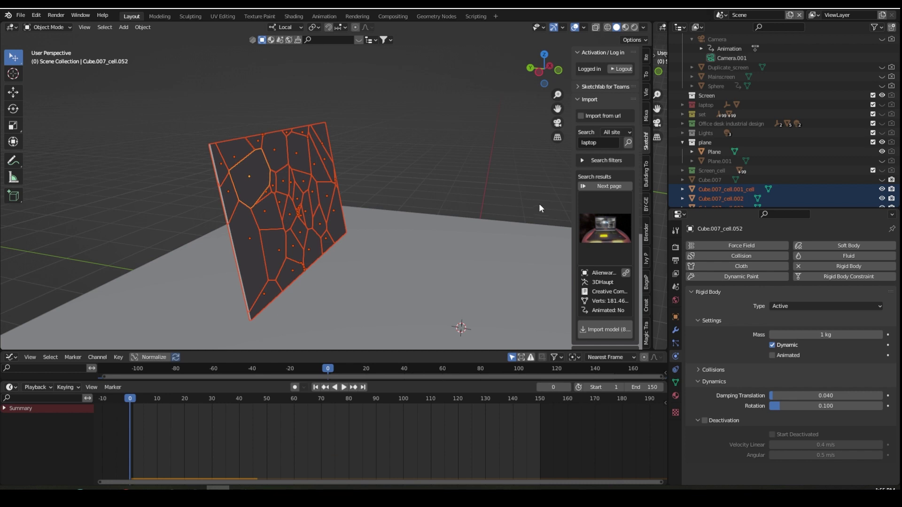
Clear the shard selection, and show the Sphere in the viewport in place of the floor plane.
middle_click_drag(539, 204, 397, 229)
middle_click_drag(508, 207, 347, 235)
scroll(428, 177, "up", 2)
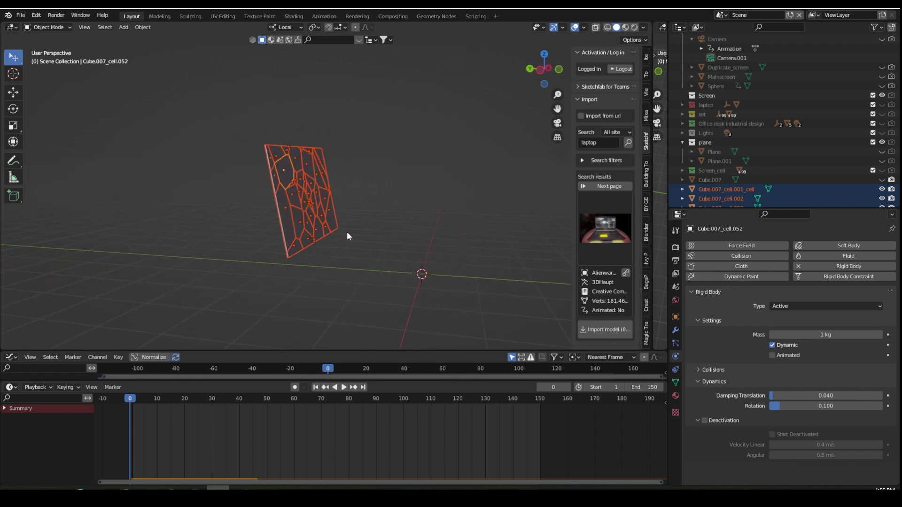
key("alt+a")
scroll(825, 170, "down", 5)
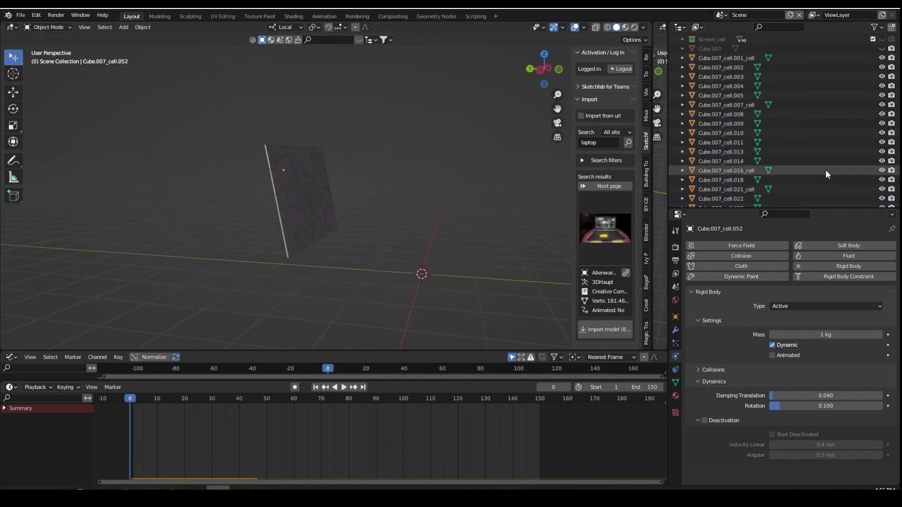
scroll(824, 170, "up", 3)
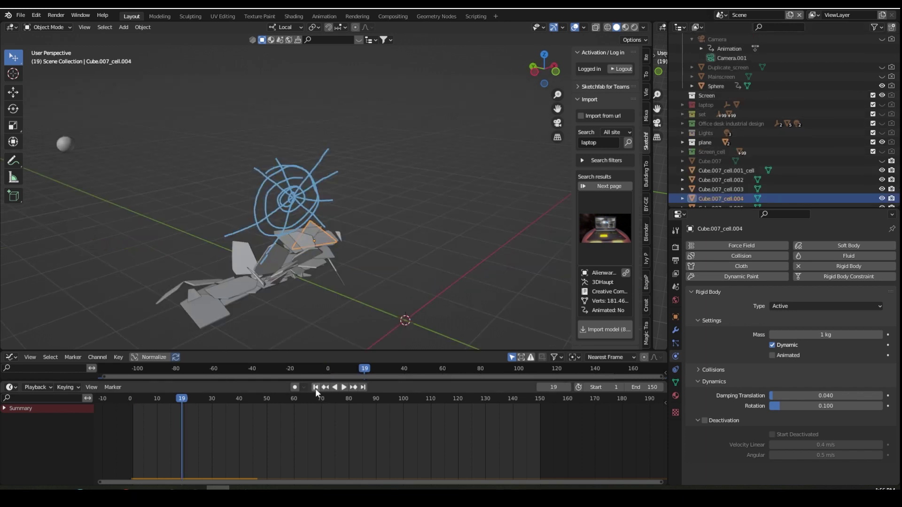
Play the simulation from frame 1 with the Sphere visible to compare its motion with the falling shards, and return to frame 1.
left_click(315, 388)
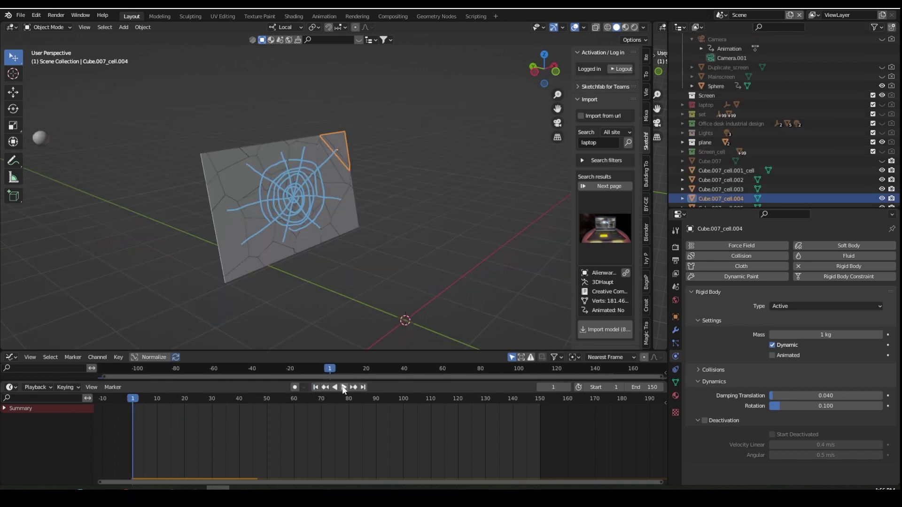
left_click(343, 386)
left_click(342, 387)
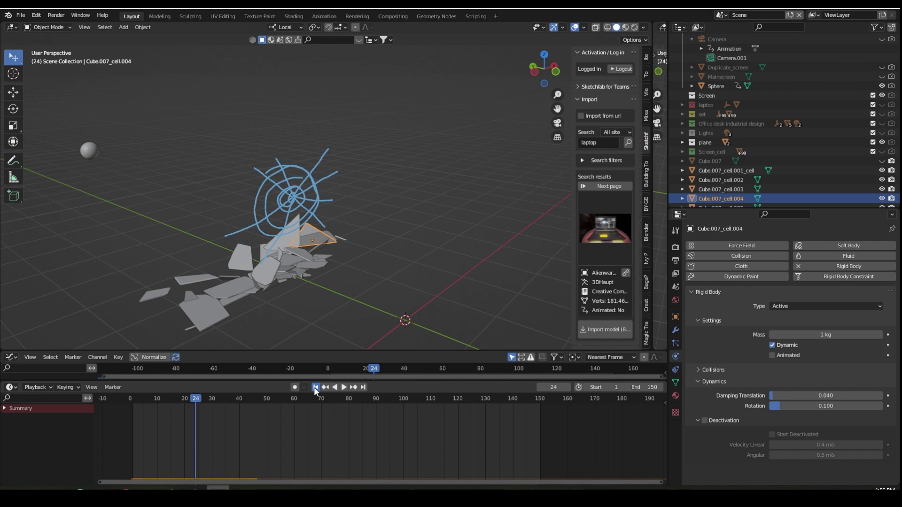
left_click(315, 387)
scroll(85, 181, "down", 3)
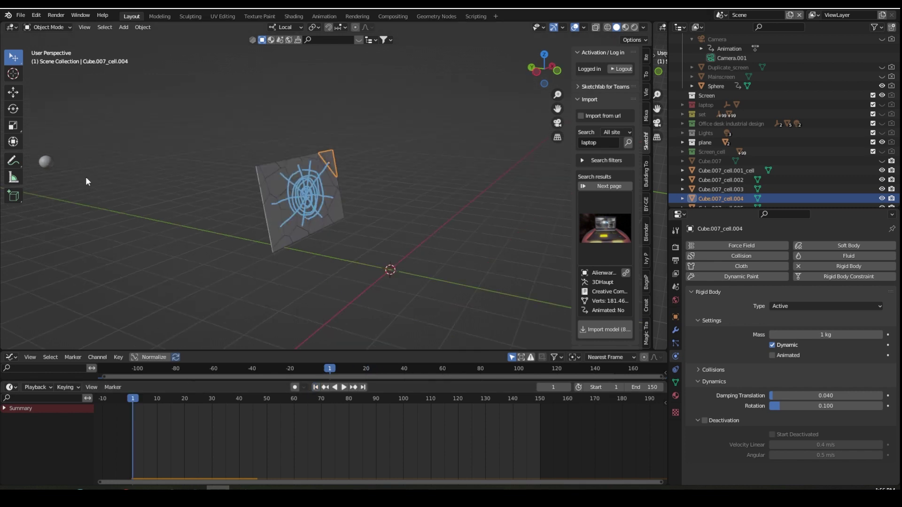
middle_click_drag(306, 190, 328, 193)
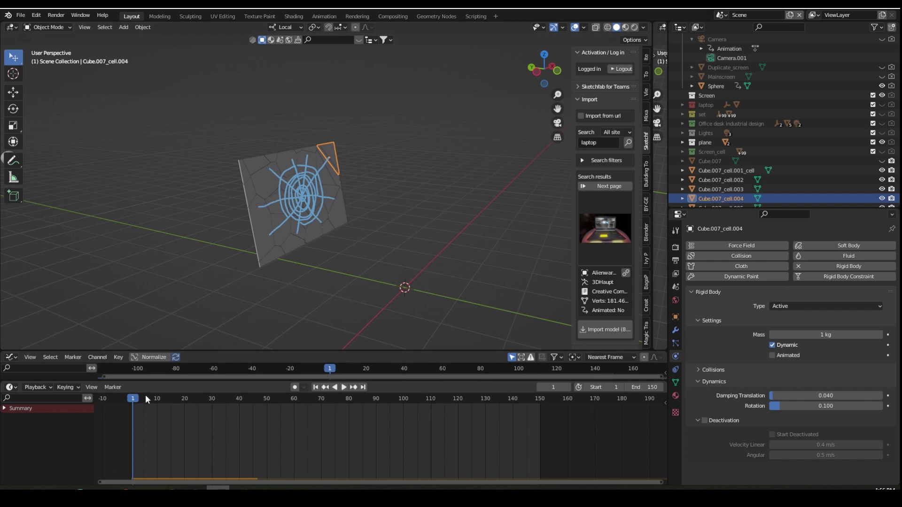
Select all the screen shards and enable Deactivation with Start Deactivated in the active shard's rigid body dynamics.
middle_click_drag(347, 224, 329, 179)
left_click_drag(185, 125, 383, 278)
left_click(704, 420)
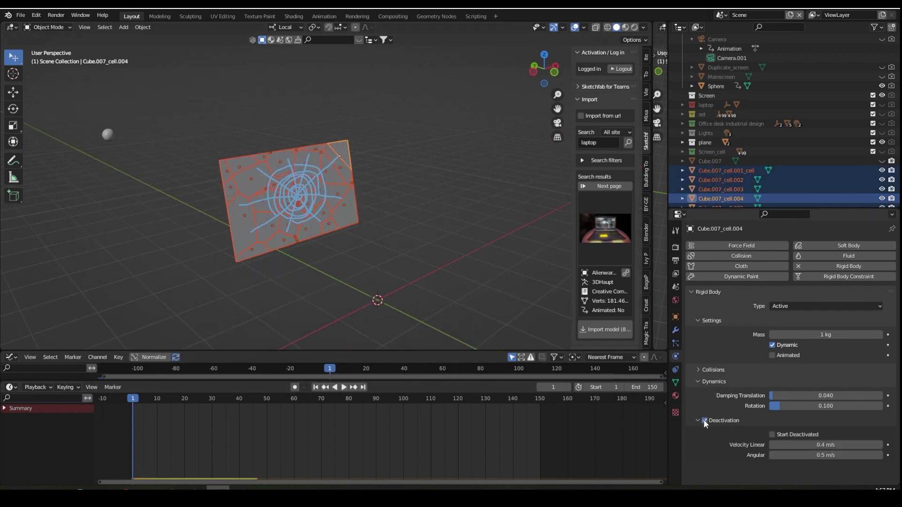
left_click(772, 435)
Copy the active shard's rigid body settings, including Start Deactivated, to all the selected shards.
middle_click_drag(334, 322, 324, 317)
left_click(143, 26)
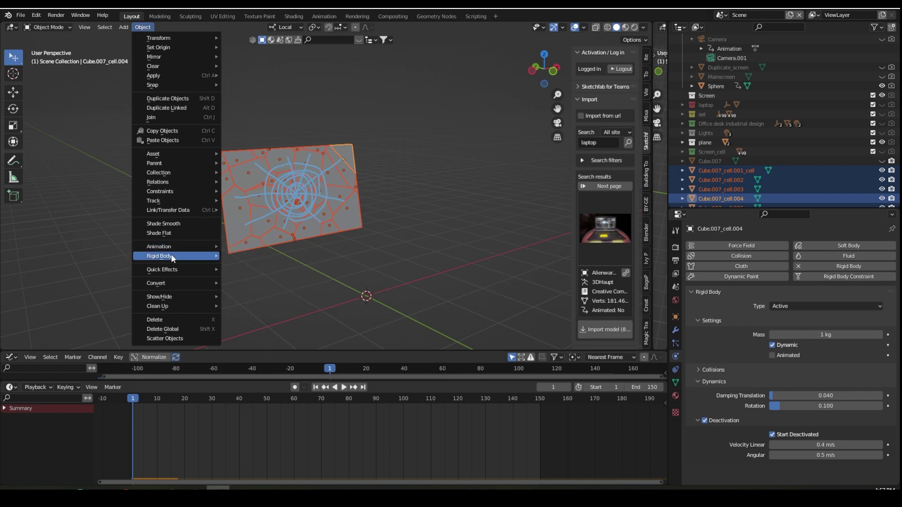
mouse_move(171, 255)
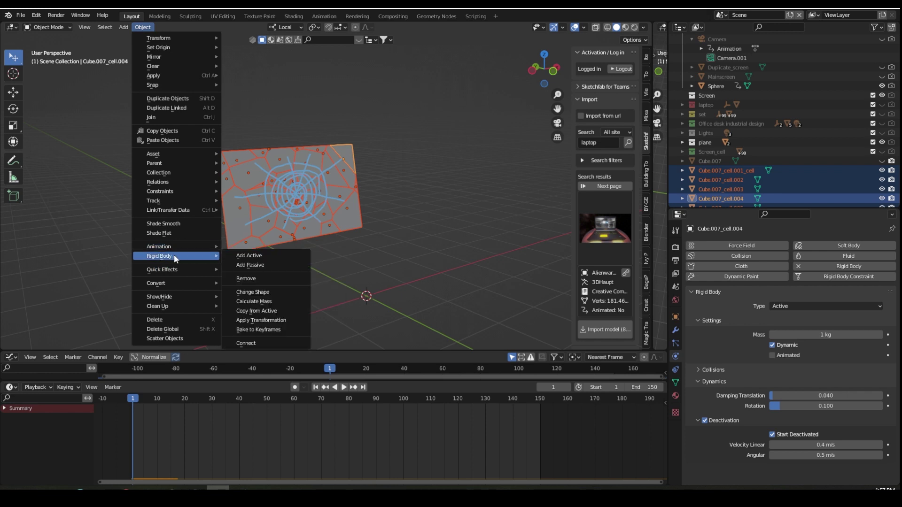
left_click(258, 311)
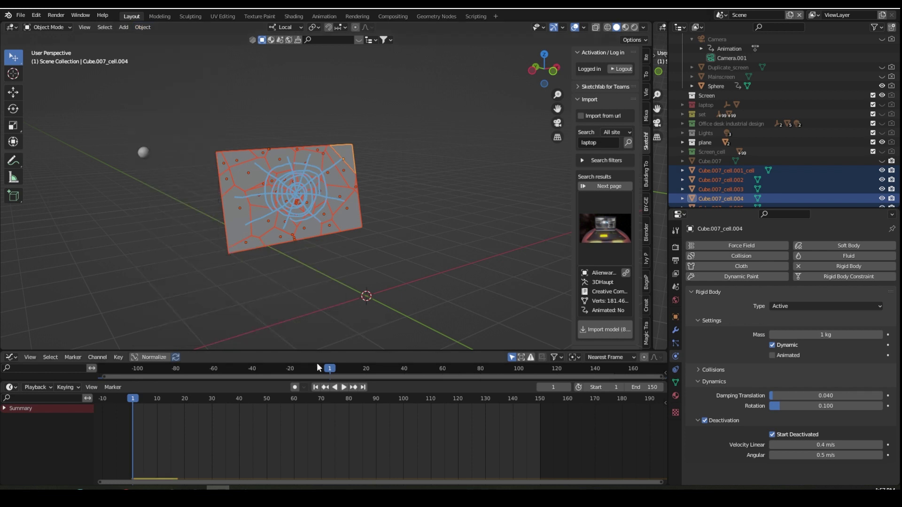
Play the simulation to check the deactivated shards, return to frame 1, and view the panel together with the sphere.
left_click(343, 387)
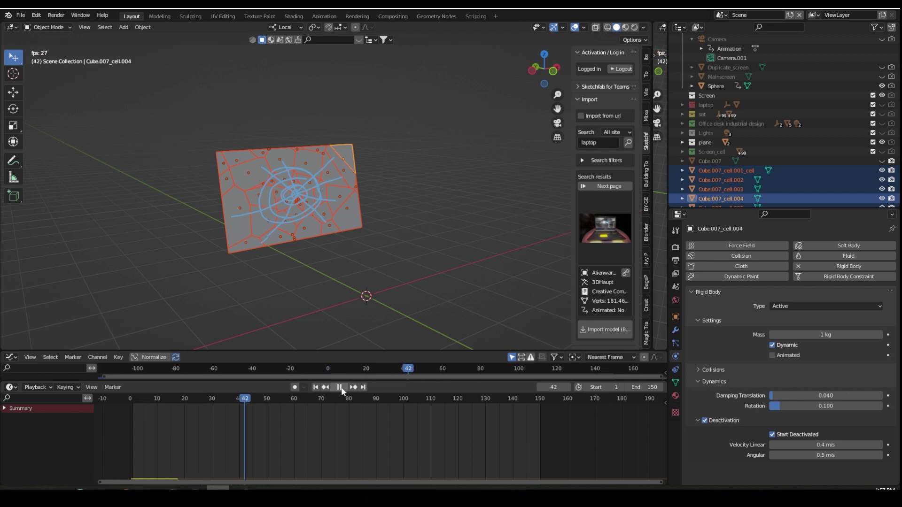
left_click(315, 387)
middle_click_drag(324, 334, 326, 128)
middle_click_drag(337, 213, 308, 220)
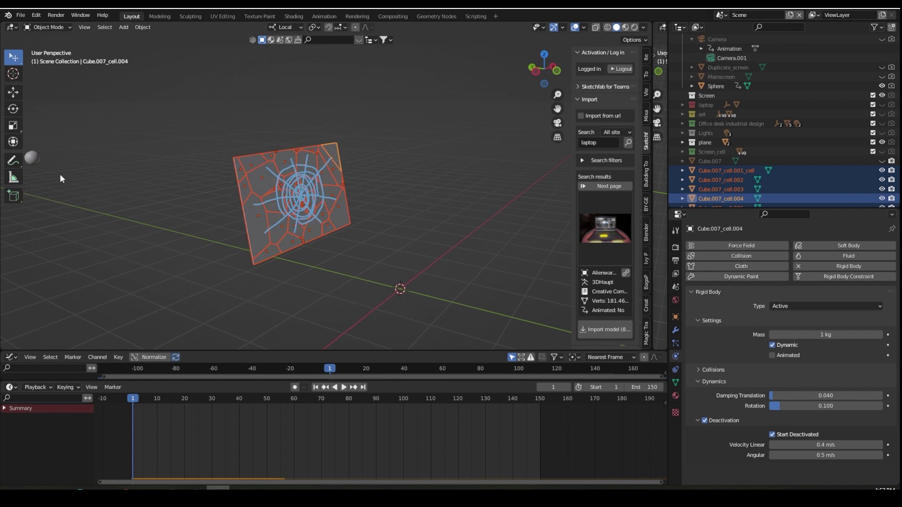
Select the animated Sphere and play through its impact on the screen alongside the character's jump, up to frame 54.
left_click(33, 159)
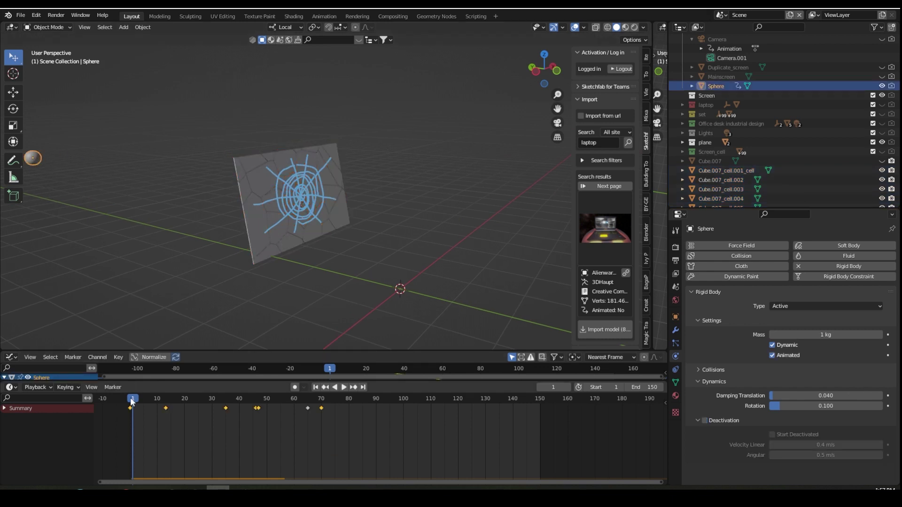
key("space")
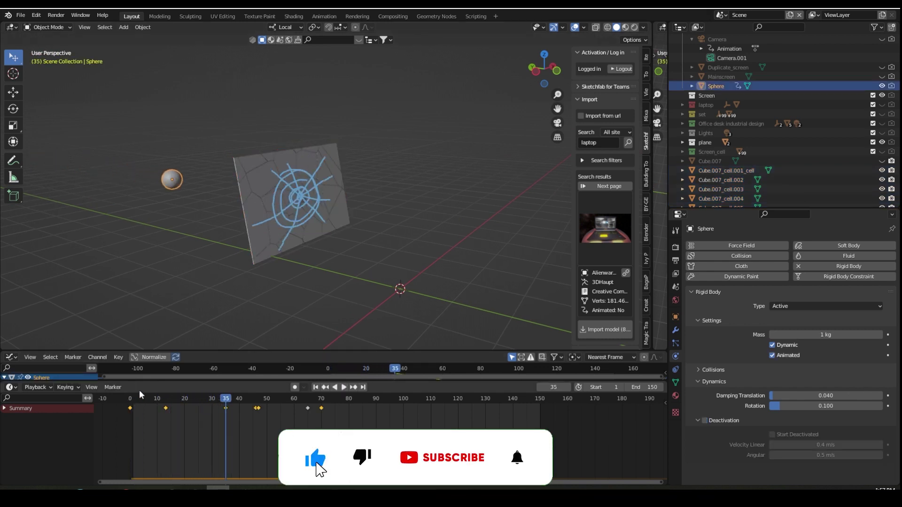
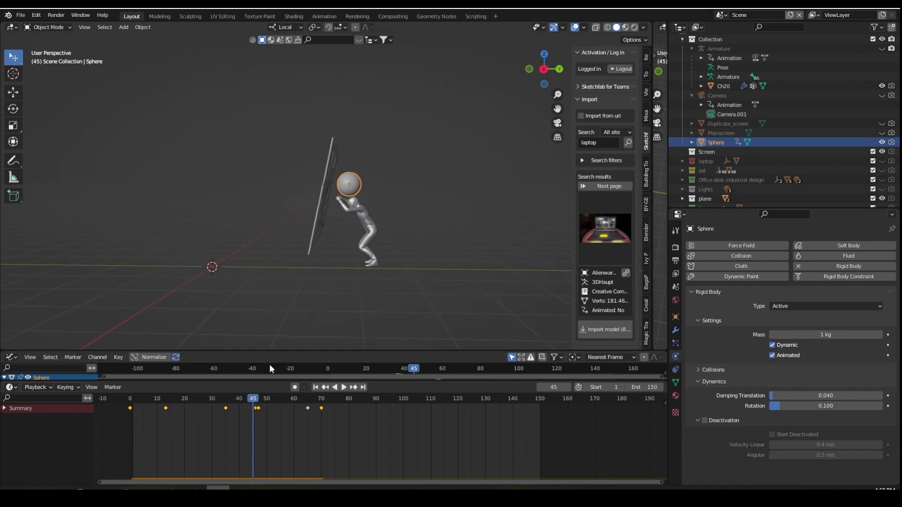
key("space")
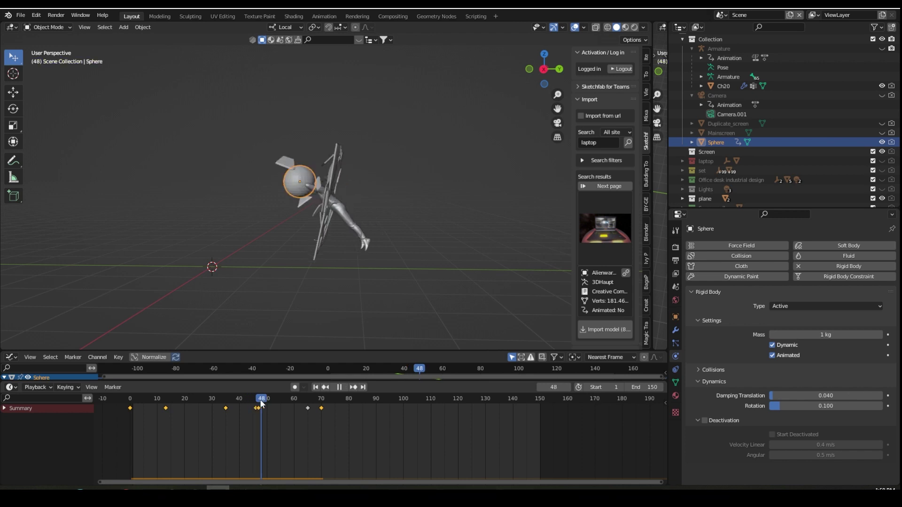
key("space")
middle_click_drag(276, 283, 462, 269)
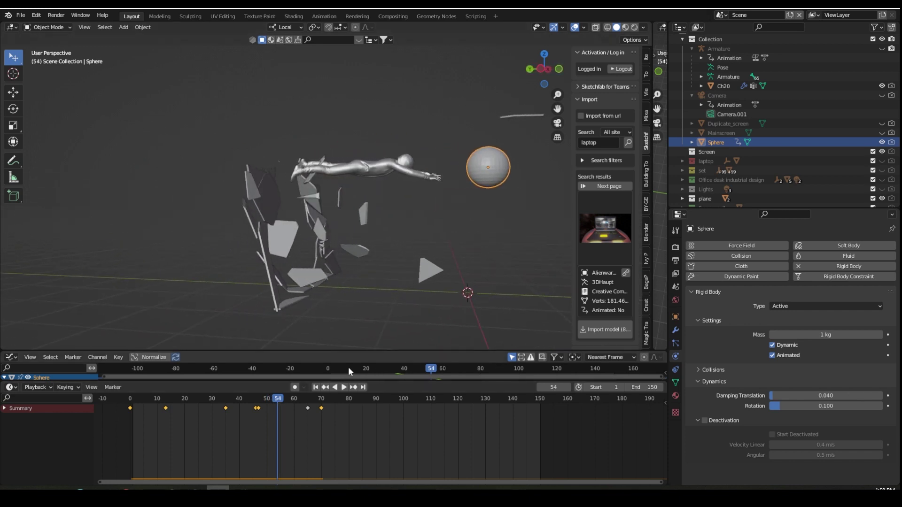
left_click_drag(196, 396, 277, 396)
Hide the Sphere in the viewport and replay the character's jump through the shattering screen from the start.
left_click(881, 142)
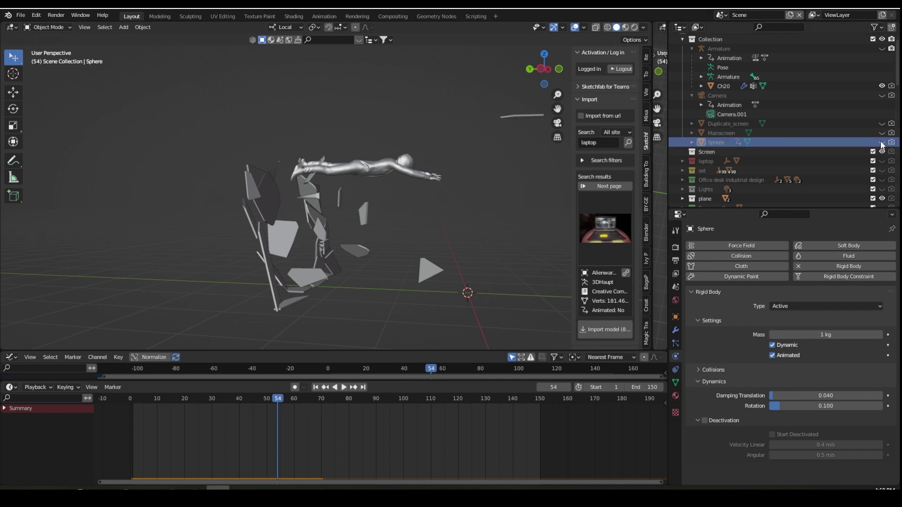
key("shift+Left")
key("space")
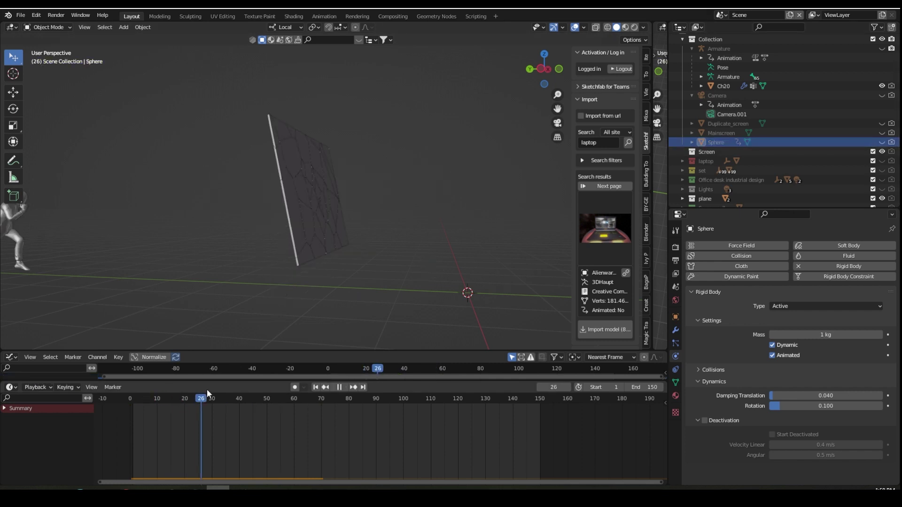
key("space")
middle_click_drag(306, 228, 465, 222)
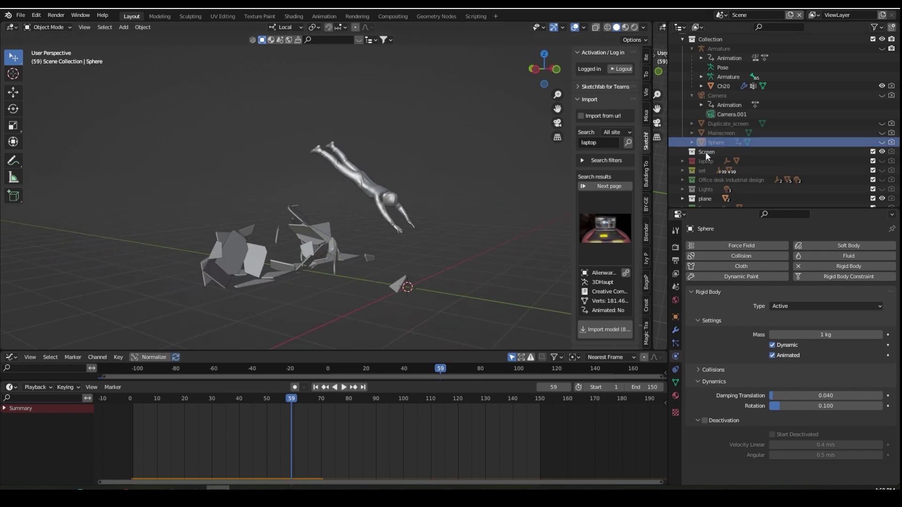
left_click(137, 397)
key("space")
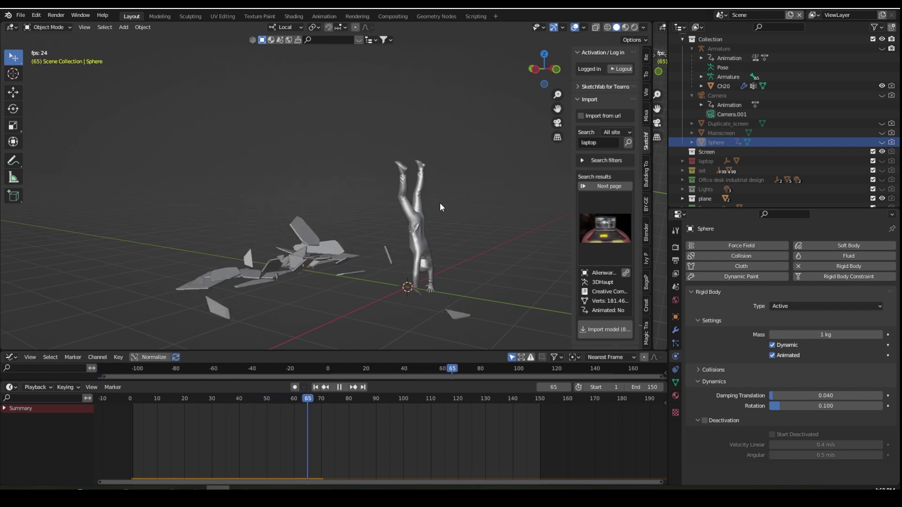
key("space")
Show the laptop collection and play the animation from the start to review the fractured screen inside the laptop frame.
left_click(757, 161)
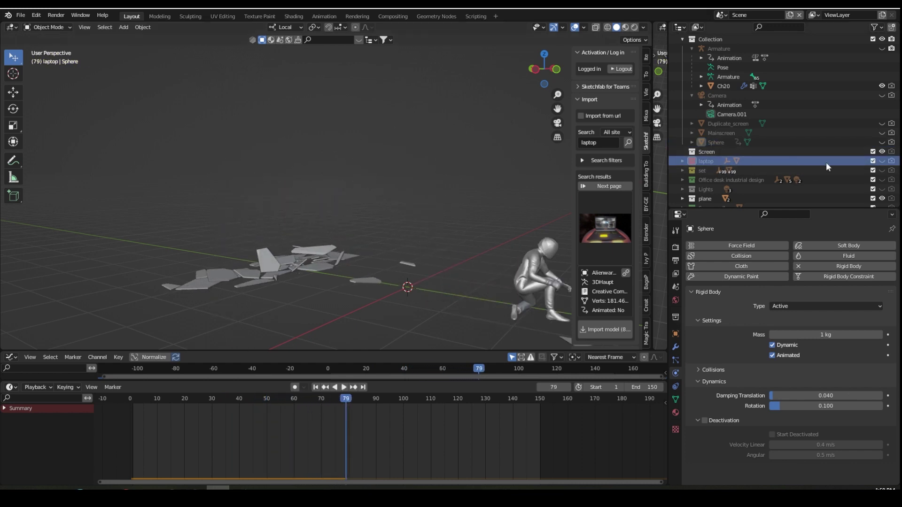
left_click(881, 161)
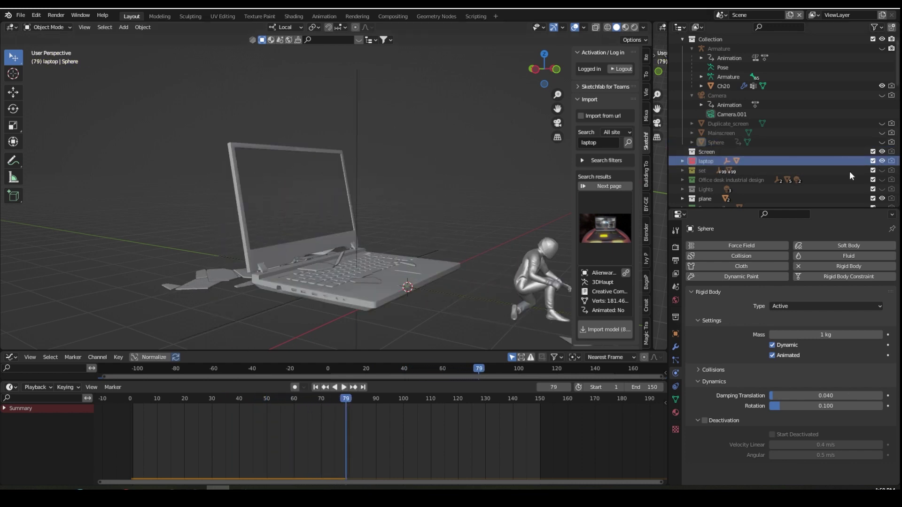
left_click(140, 396)
key("space")
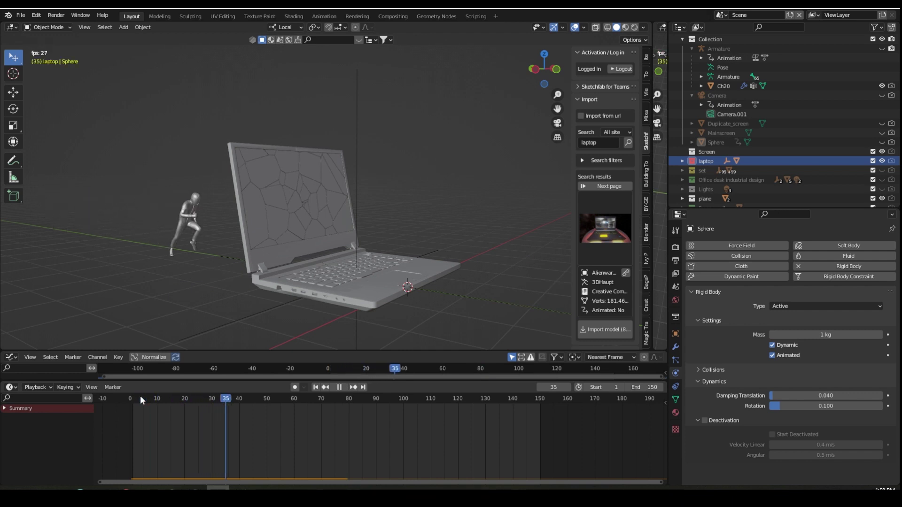
key("Escape")
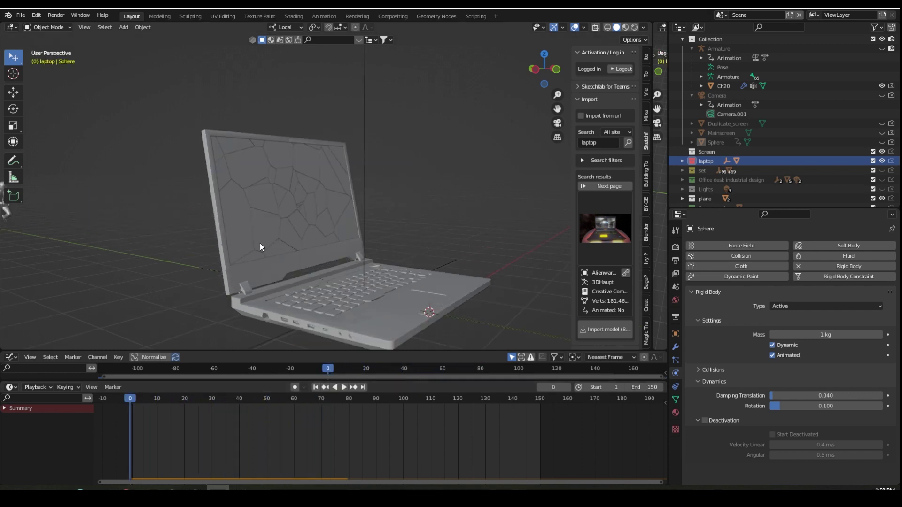
middle_click_drag(313, 214, 296, 205)
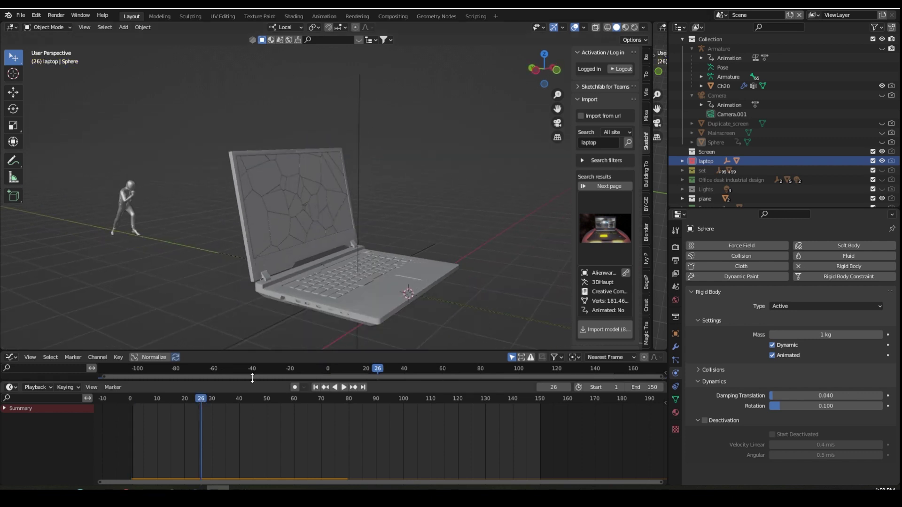
scroll(803, 193, "down", 2)
scroll(798, 165, "down", 4)
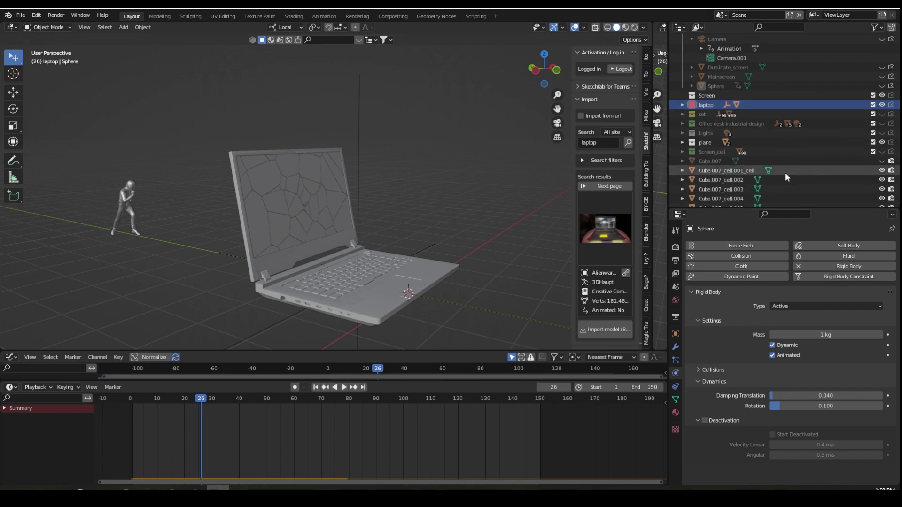
Unhide the intact screen panel Cube.007 in the viewport and select it with the Move tool active.
left_click(881, 162)
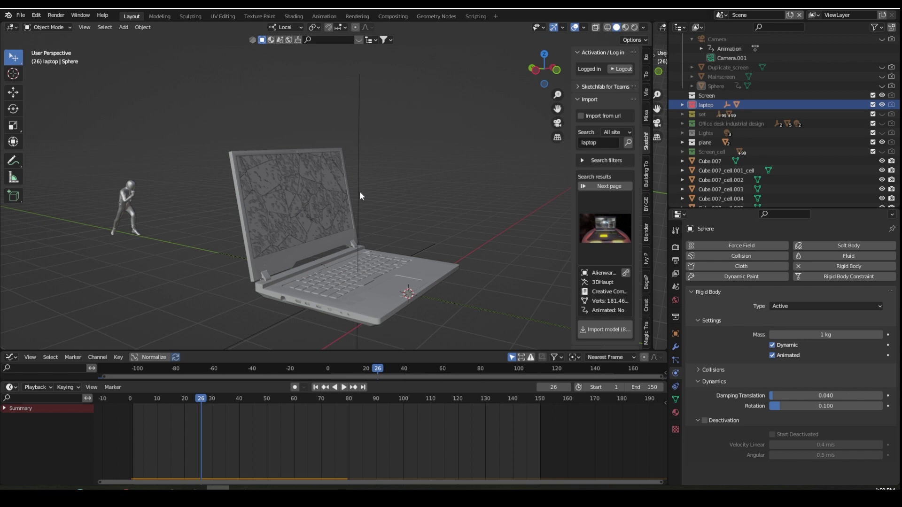
scroll(360, 195, "up", 1)
left_click(329, 182)
key("shift+space")
key("g")
middle_click_drag(301, 201, 337, 184)
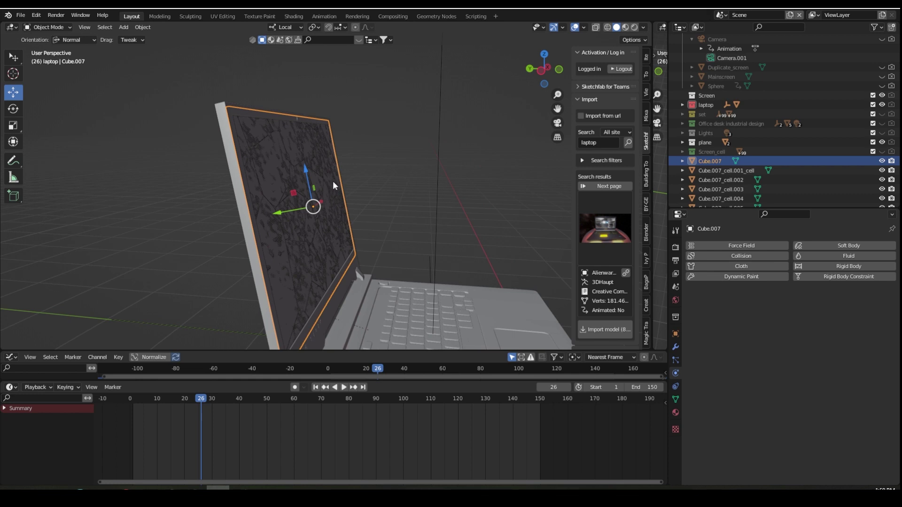
Scale Cube.007 along its local Y axis by about 1.017 so it covers the fractured shards.
key("s")
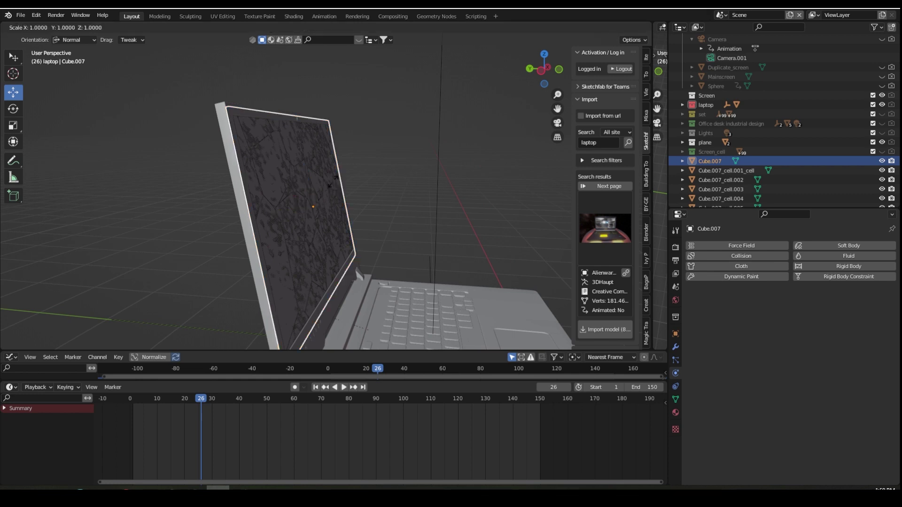
key("z")
key("y")
left_click(331, 181)
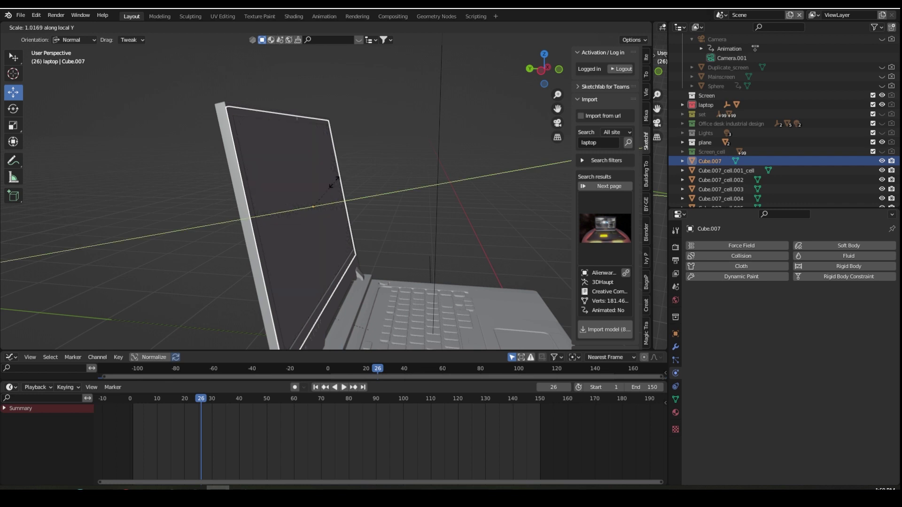
middle_click_drag(328, 187, 244, 178)
mouse_move(332, 182)
middle_mouse_down()
mouse_move(229, 202)
mouse_move(335, 195)
middle_mouse_up()
Keyframe Cube.007's enabled viewport and render visibility at frame 45, just before the shards break apart.
left_click(675, 333)
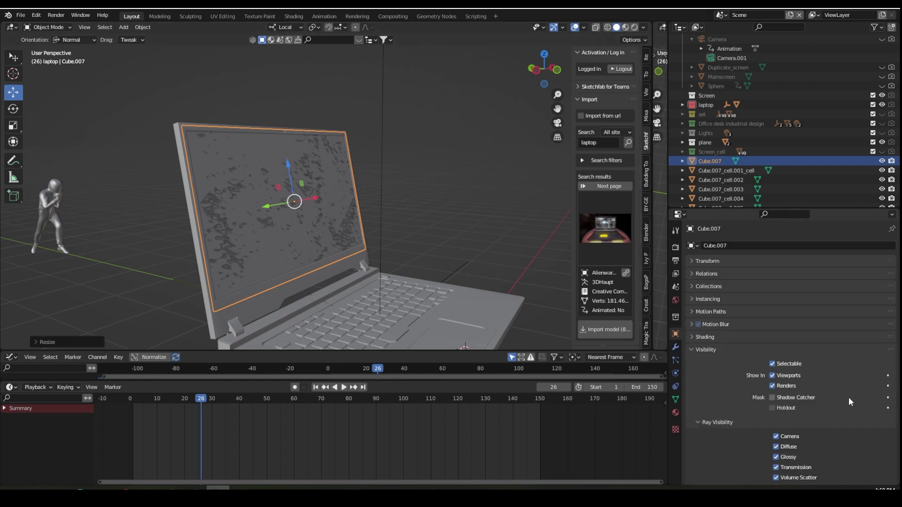
left_click(316, 387)
left_click(344, 387)
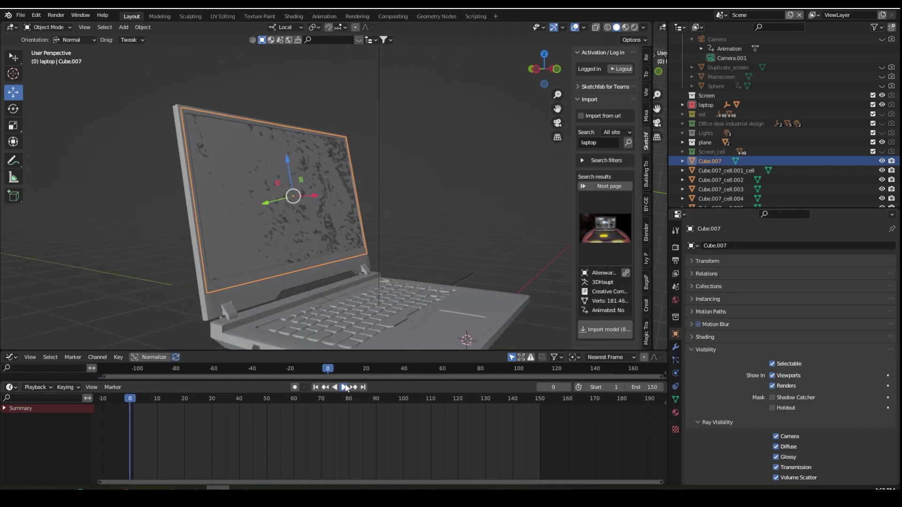
mouse_move(252, 399)
left_mouse_down()
mouse_move(253, 413)
mouse_move(252, 402)
left_mouse_up()
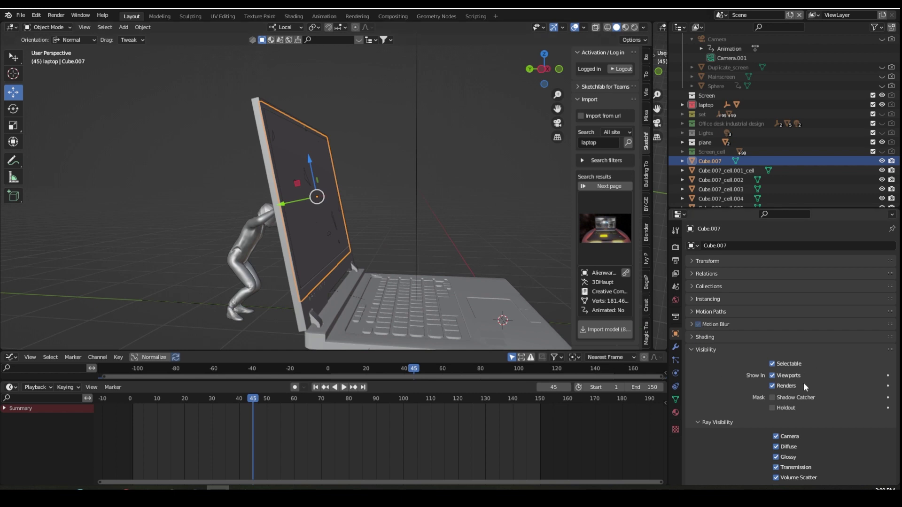
scroll(799, 418, "down", 2)
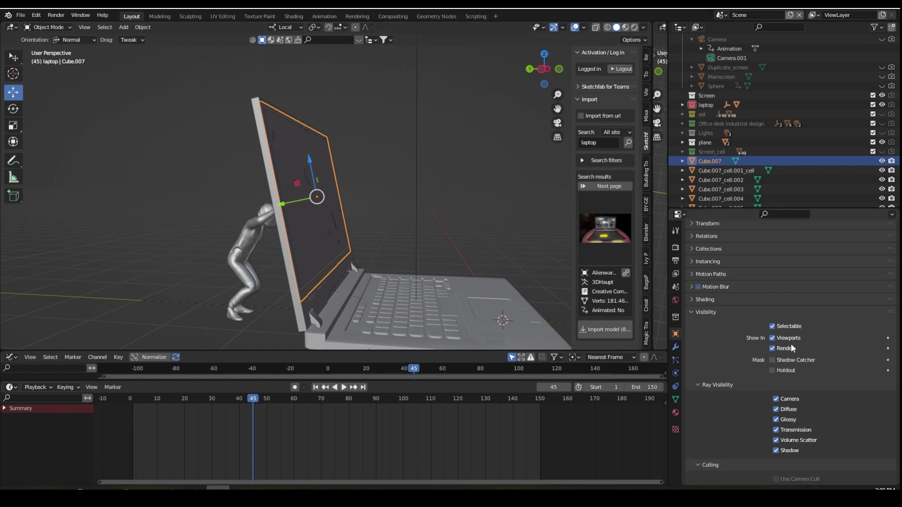
left_click(887, 338)
left_click(887, 348)
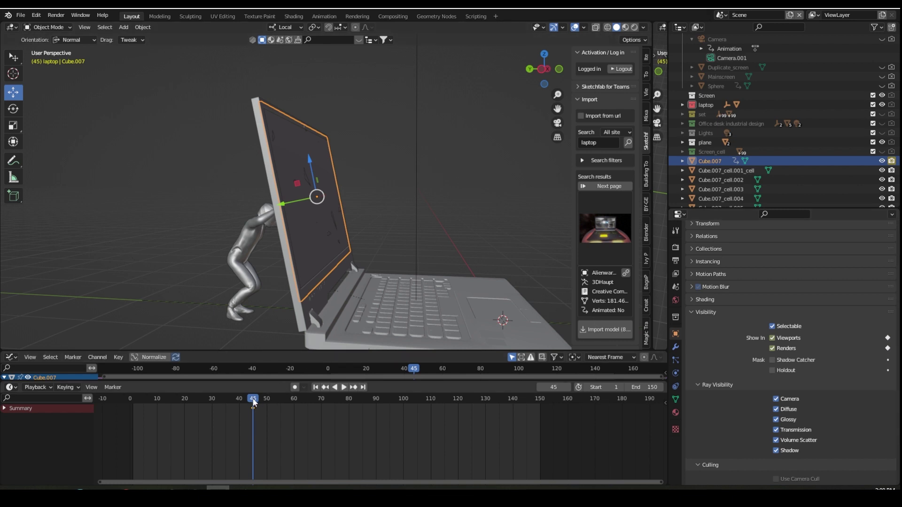
Disable Cube.007 in viewports and renders at frame 46 and keyframe both visibility settings.
left_click_drag(253, 401, 256, 402)
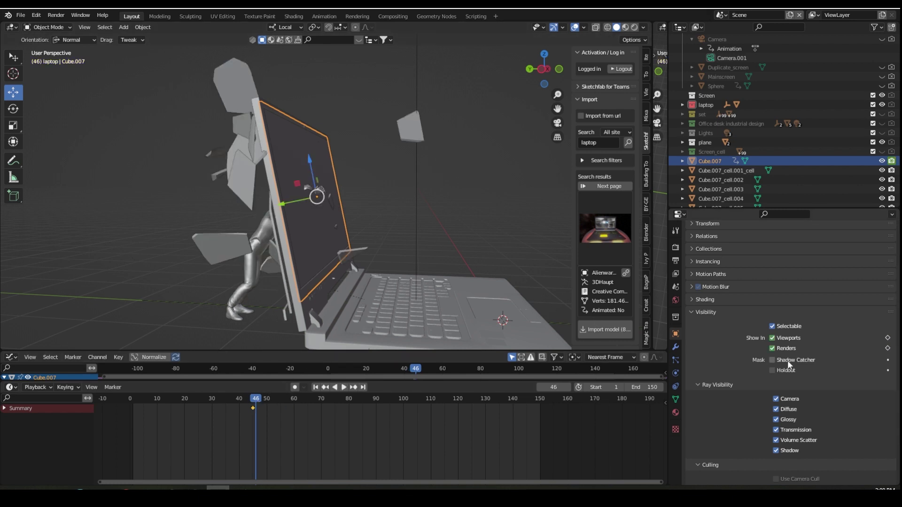
left_click(771, 338)
left_click(771, 348)
left_click(887, 338)
left_click(888, 348)
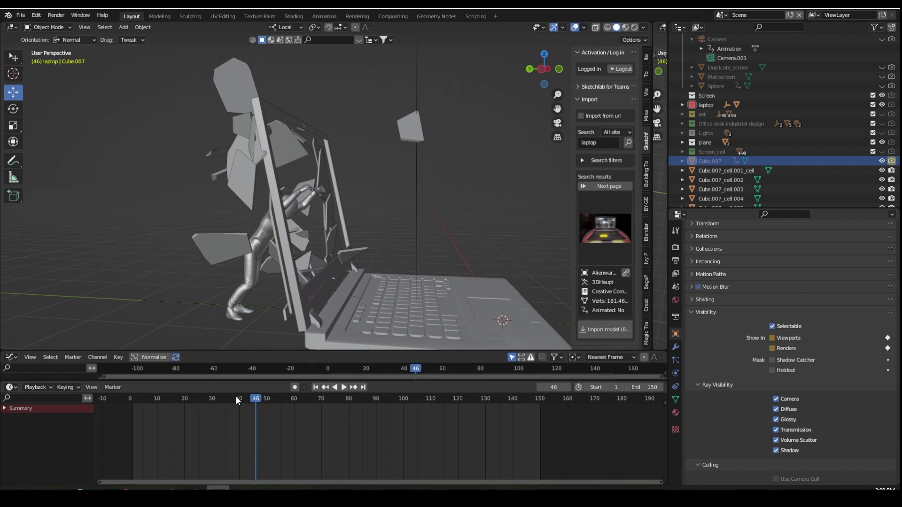
Return to the start of the animation and play up to frame 60 to check the panel's visibility switch.
left_click_drag(253, 399, 184, 399)
mouse_move(324, 254)
middle_mouse_down()
mouse_move(300, 256)
mouse_move(328, 256)
middle_mouse_up()
key("shift+Left")
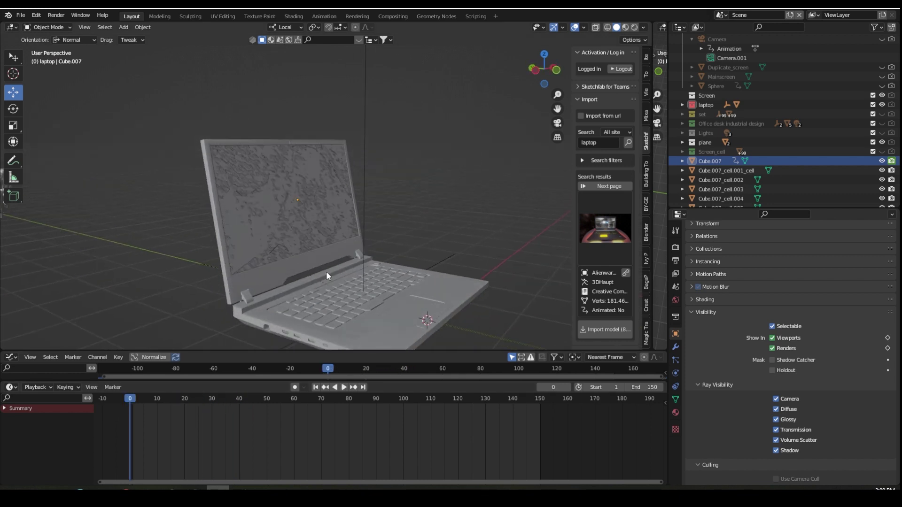
key("space")
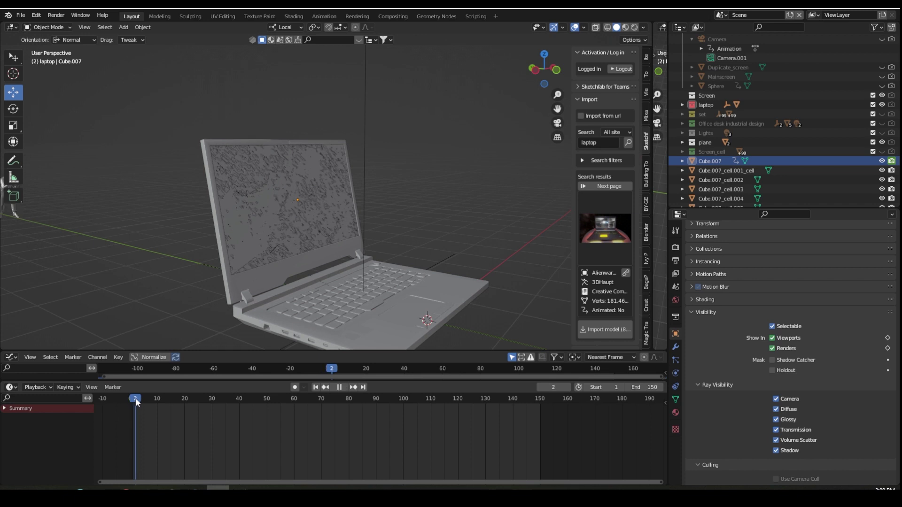
left_click_drag(143, 398, 258, 399)
key("space")
key("space")
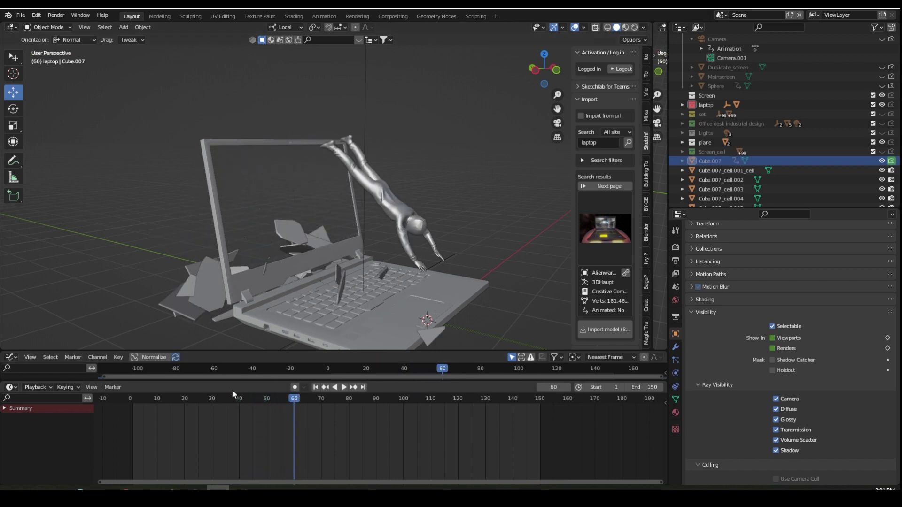
Replay the character's jump through the screen from earlier frames and several viewing angles, stopping at frame 30.
left_click(221, 398)
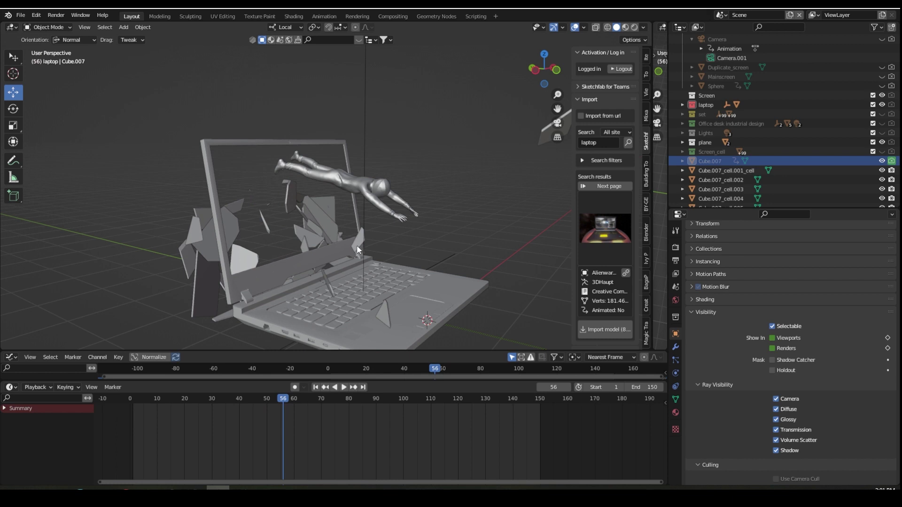
middle_click_drag(354, 234, 380, 248)
key("space")
left_click(170, 399)
key("space")
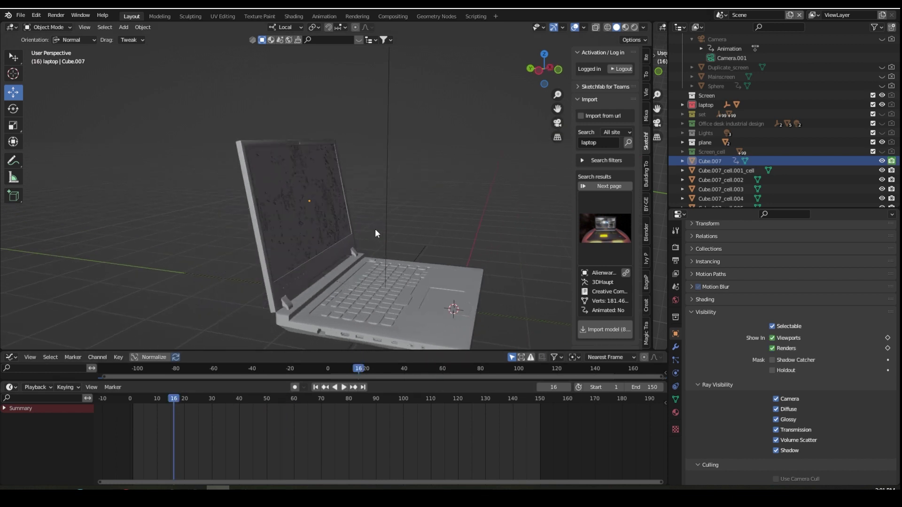
key("space")
middle_click_drag(457, 219, 392, 241)
left_click(205, 408)
key("space")
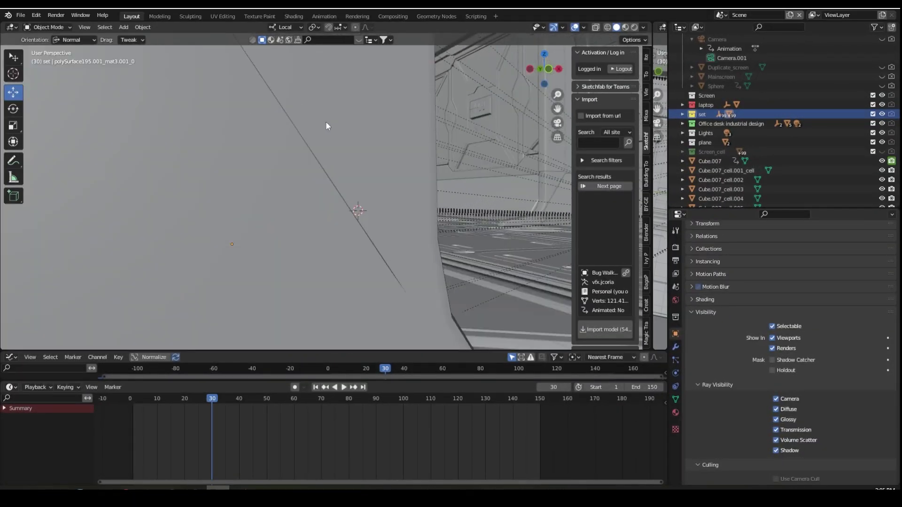
Search the Sketchfab library for "Sci-fi Corridor" models.
middle_click_drag(328, 126, 347, 180)
middle_click_drag(232, 171, 235, 220)
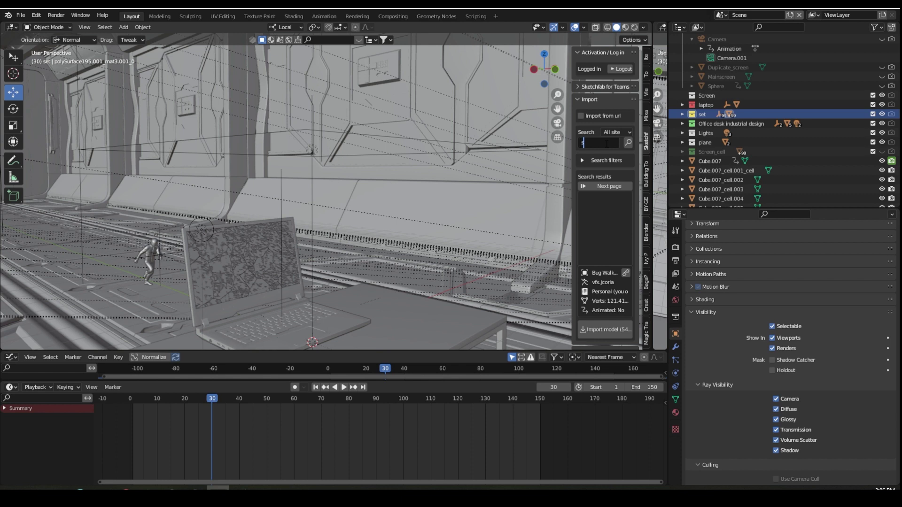
type("ci-fi")
key("Return")
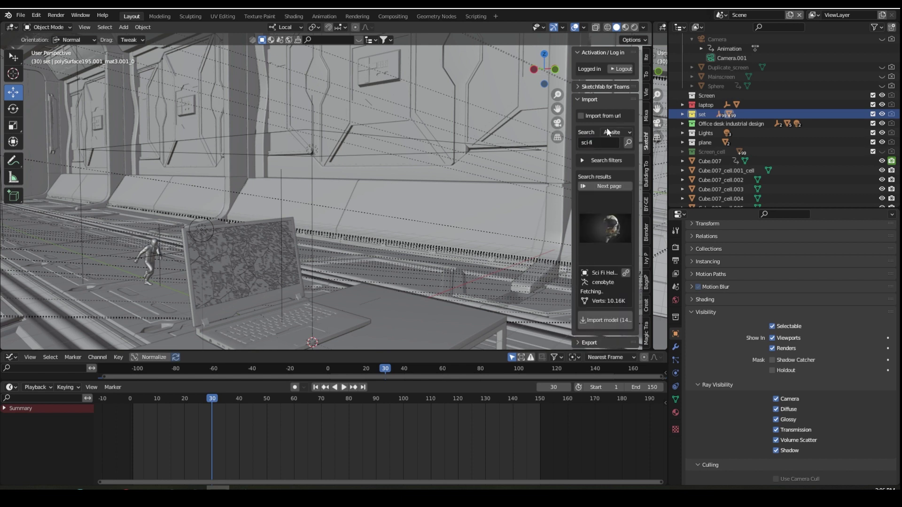
key("ctrl+a")
type("Sci-fi Corridor")
key("Return")
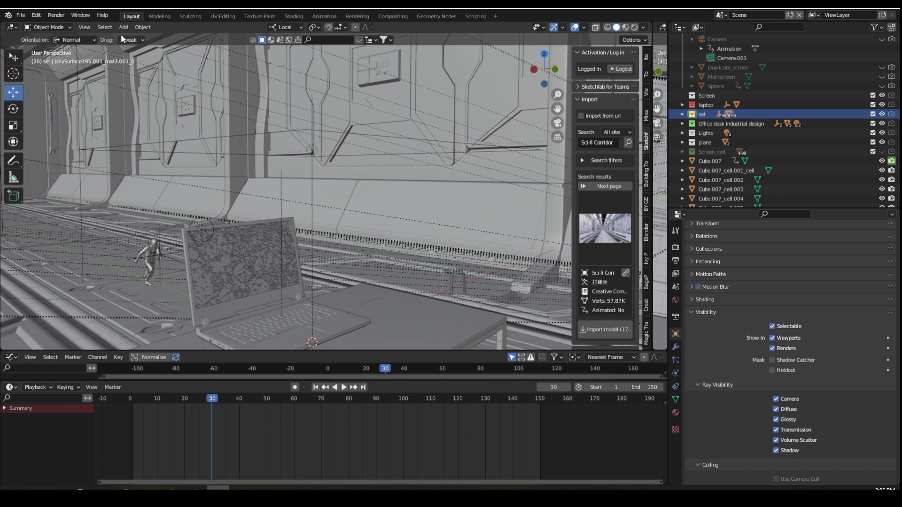
Switch the viewport to rendered shading and open the scene's render engine settings.
left_click(633, 27)
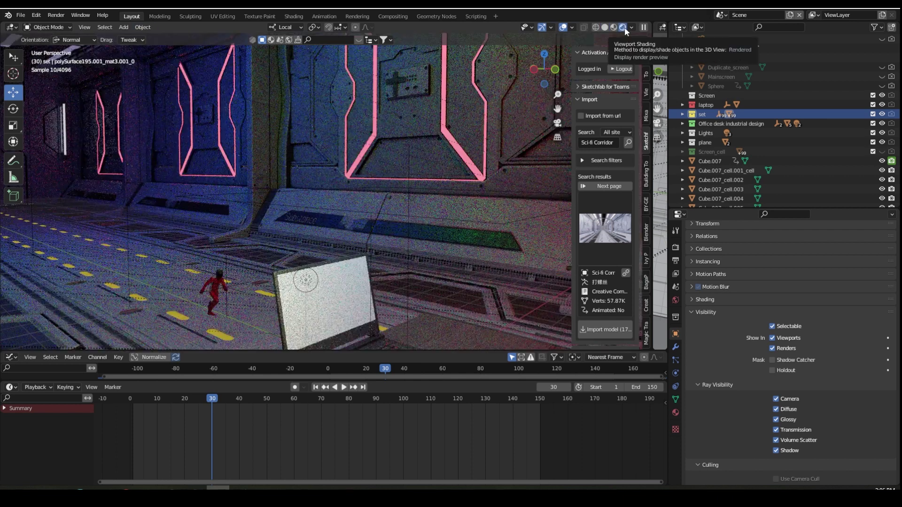
left_click(676, 249)
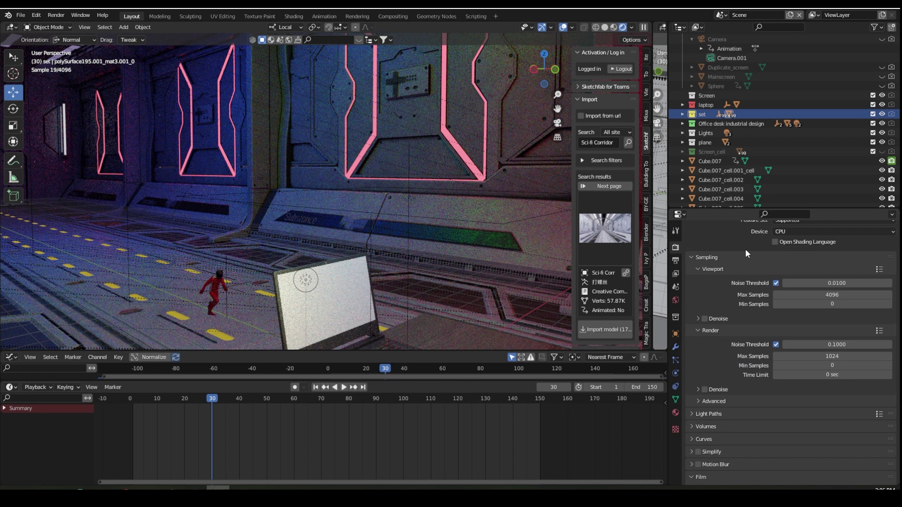
scroll(744, 249, "up", 2)
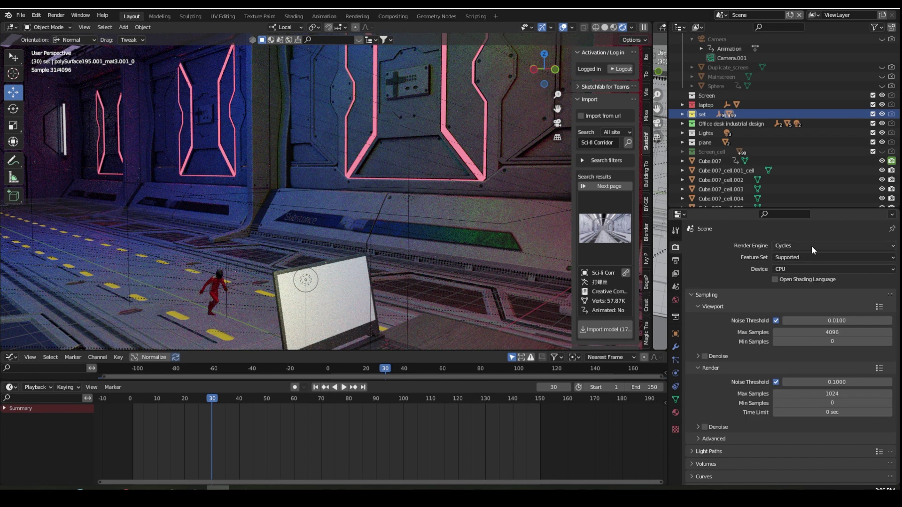
Examine the rendered laptop inside the corridor set, including playback through the scene camera.
middle_click_drag(313, 189, 259, 257)
left_click_drag(247, 350, 247, 360)
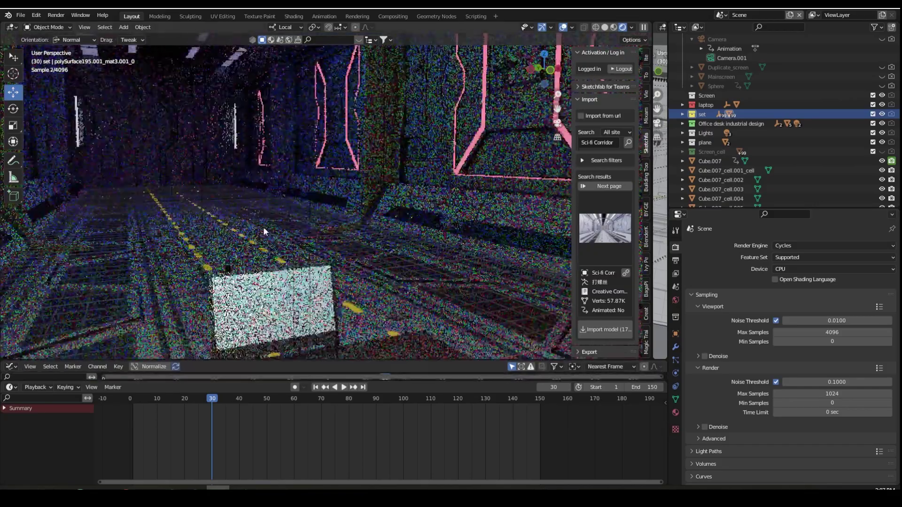
scroll(263, 231, "up", 5)
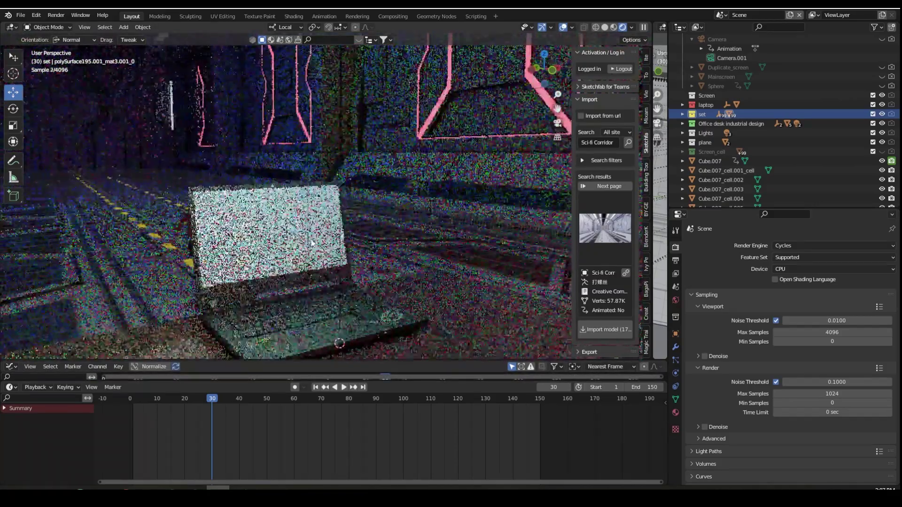
scroll(300, 243, "down", 3)
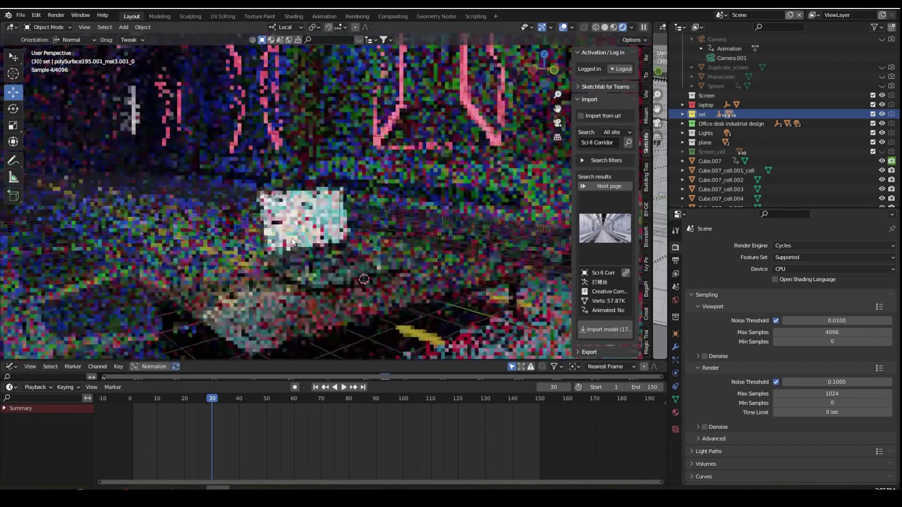
scroll(296, 240, "up", 2)
key("KP_0")
key("space")
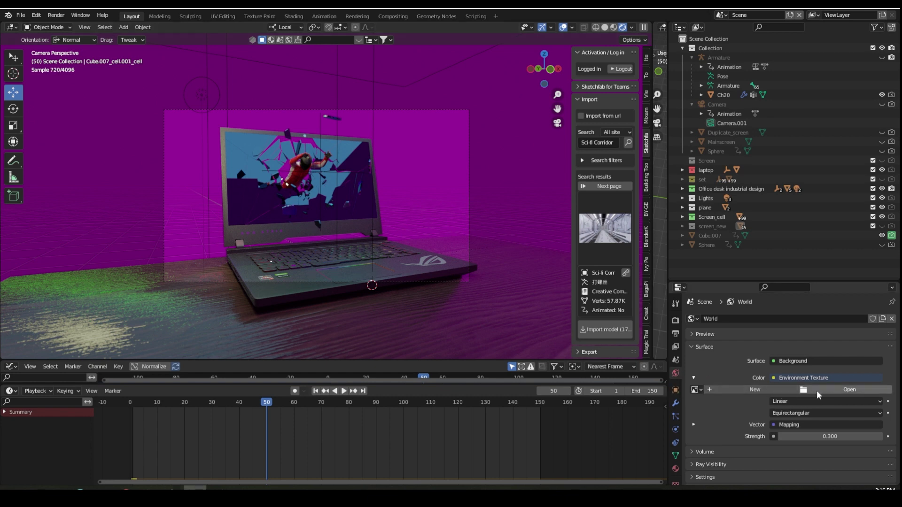
Use an Environment Texture for the World background color.
left_click(773, 379)
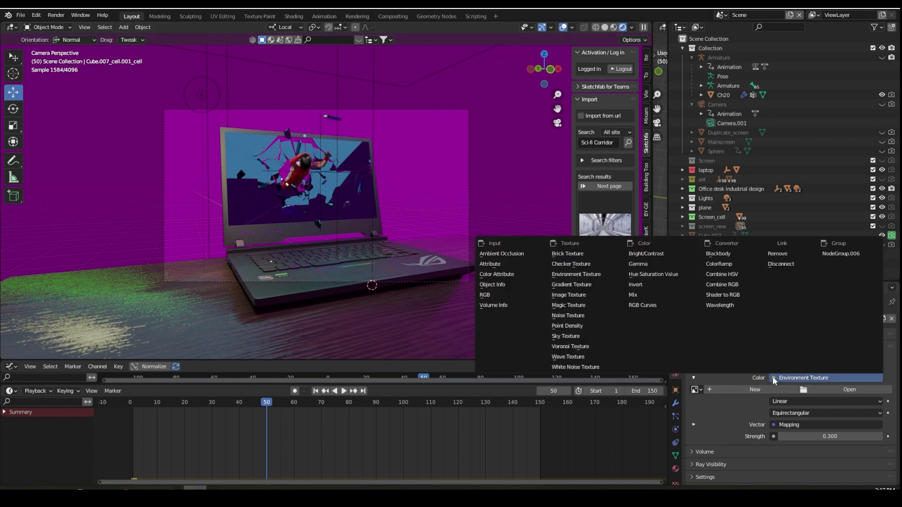
left_click(586, 276)
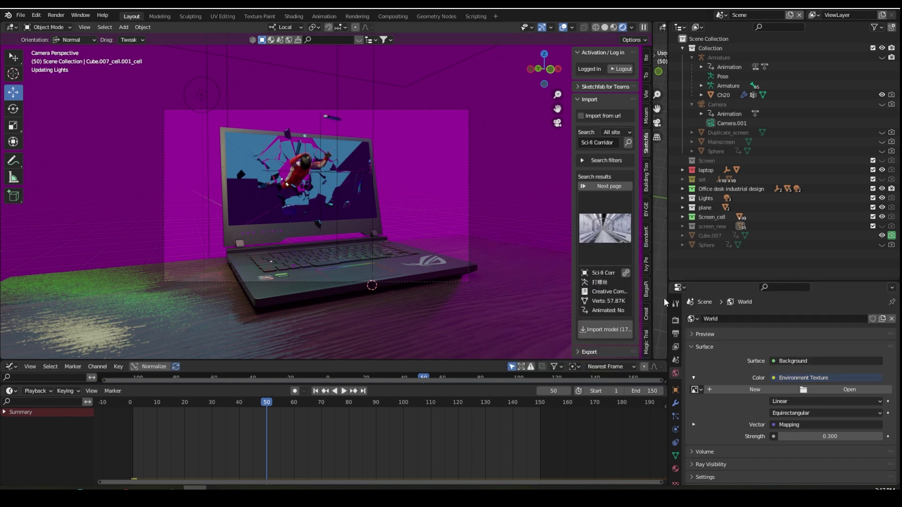
left_click(814, 377)
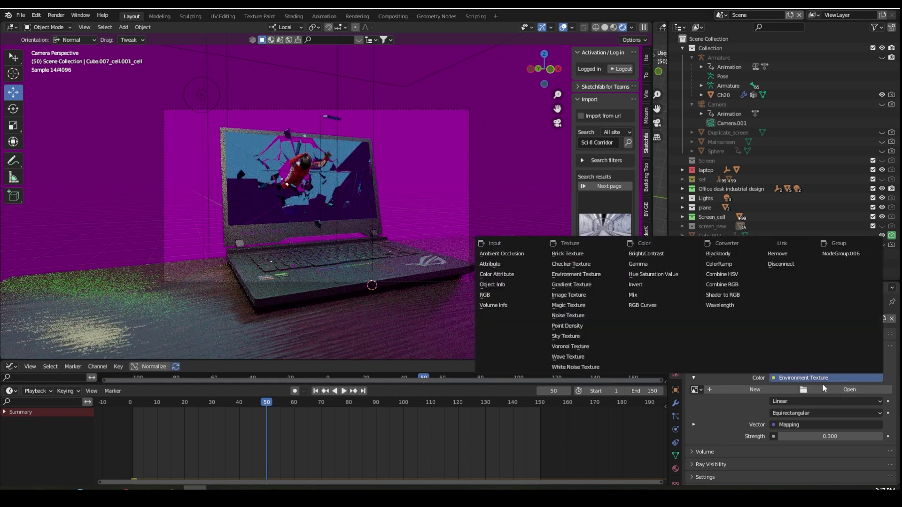
left_click(819, 388)
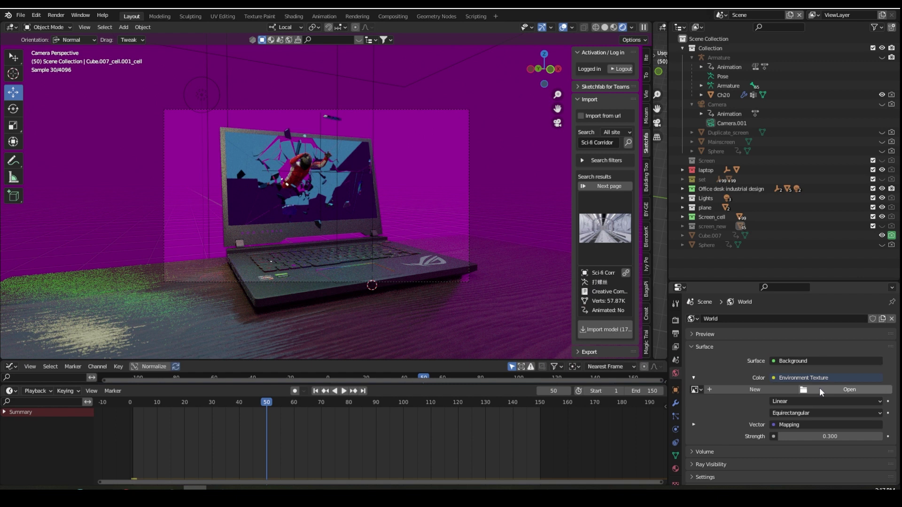
Load christmas_photo_studio_01_4k.hdr from the E:\Blender\HDRI folder as the World's environment texture.
left_click(819, 387)
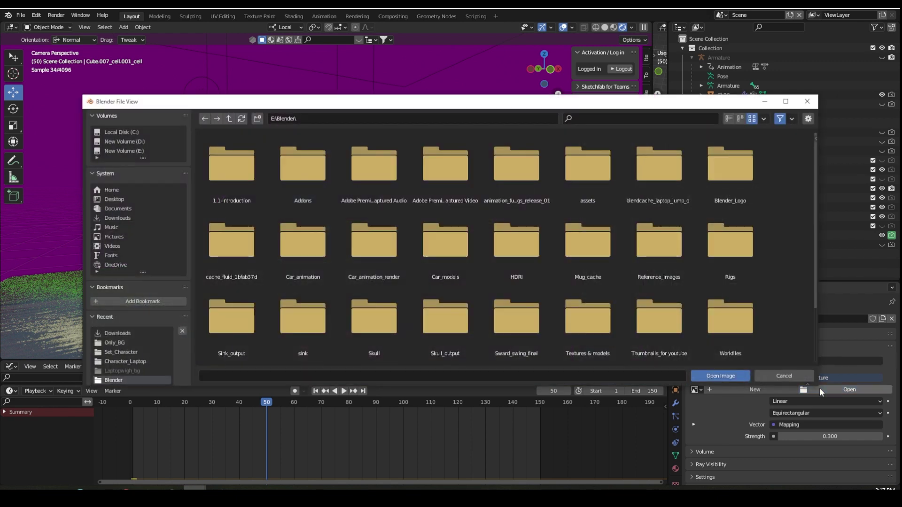
double_click(512, 242)
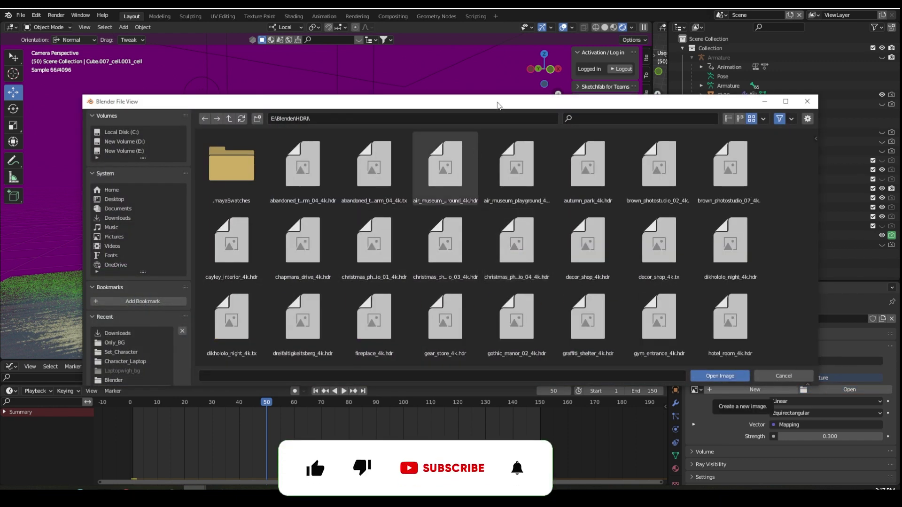
left_click(571, 93)
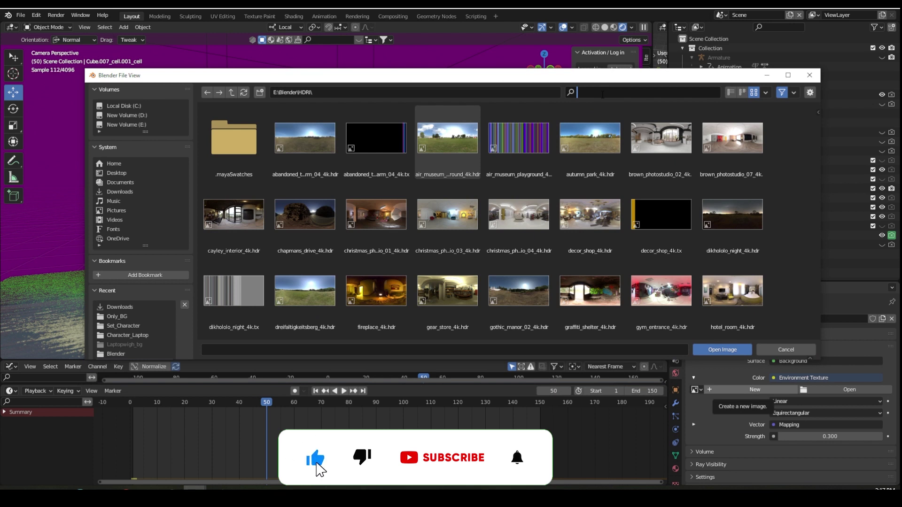
type("christmas_photo_studio_01_4k.hdr")
key("Return")
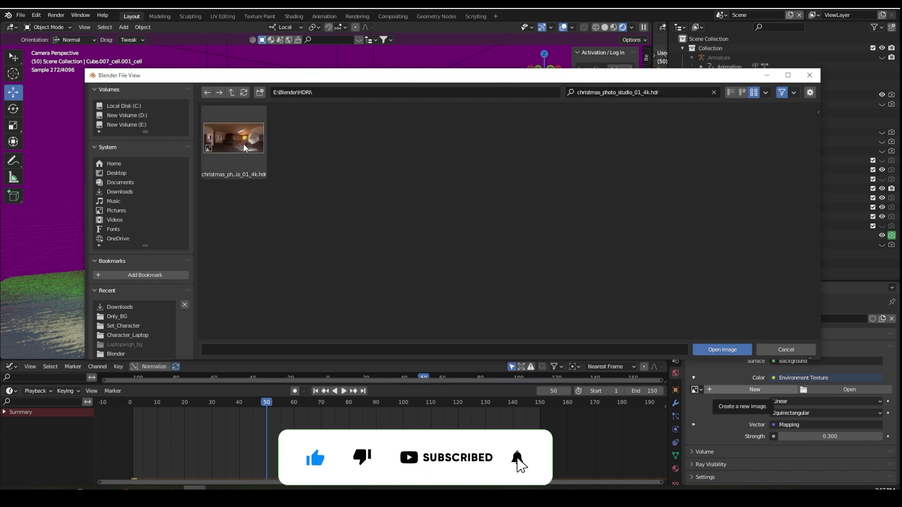
left_click(722, 350)
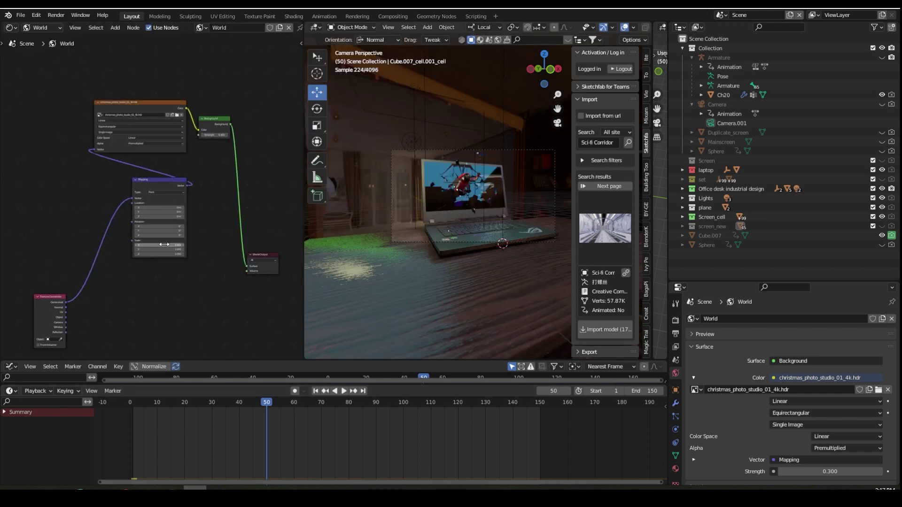
Rearrange the Mapping and Environment Texture nodes in the World shader node tree.
scroll(162, 203, "up", 3)
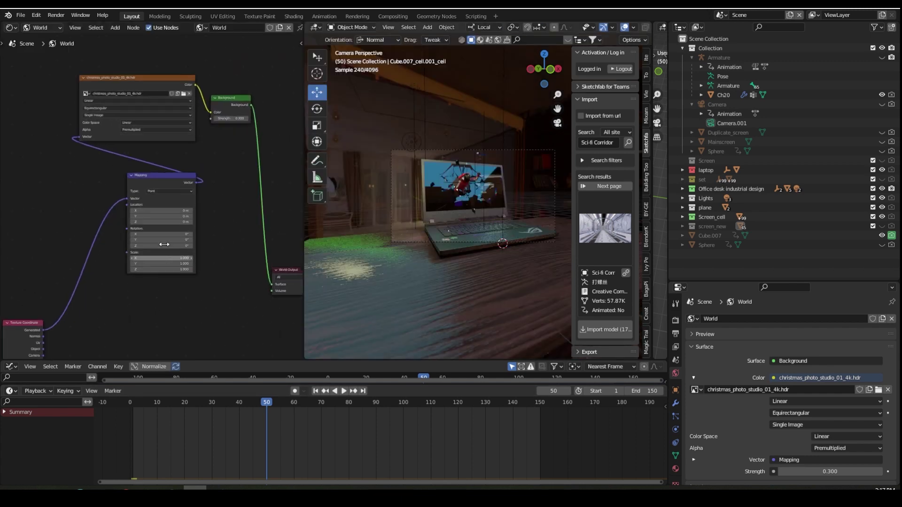
left_click_drag(148, 175, 69, 141)
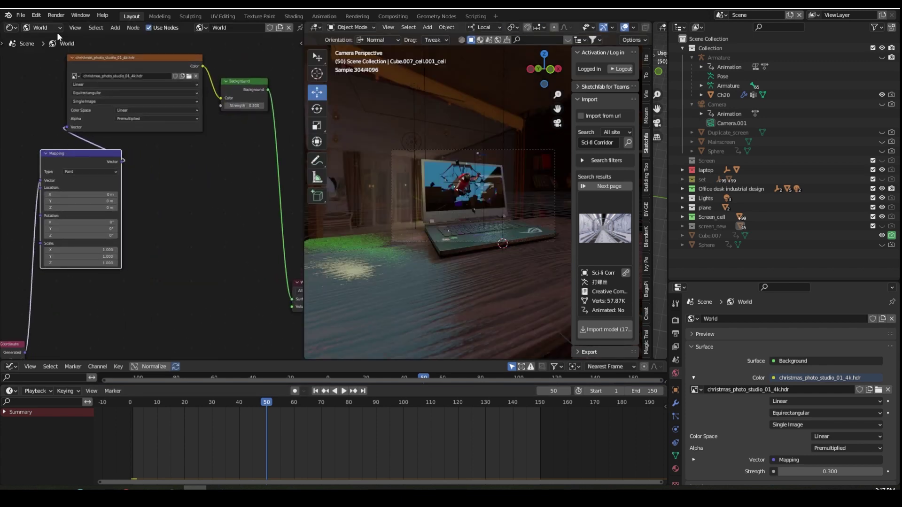
left_click(43, 28)
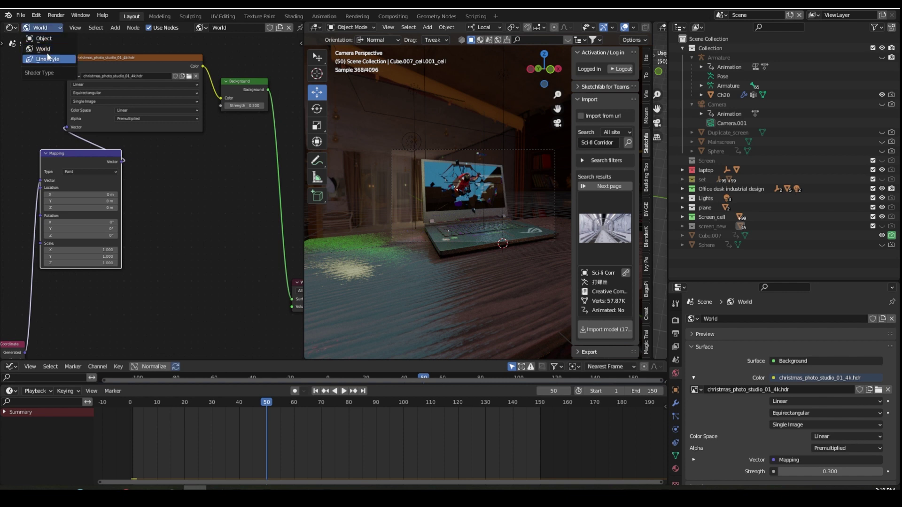
left_click_drag(70, 162, 54, 161)
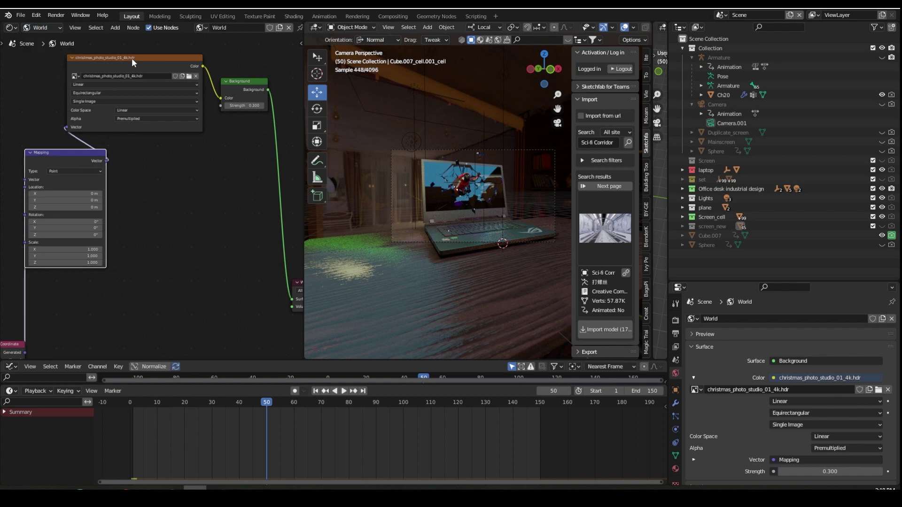
left_click_drag(132, 58, 151, 49)
scroll(83, 162, "up", 1)
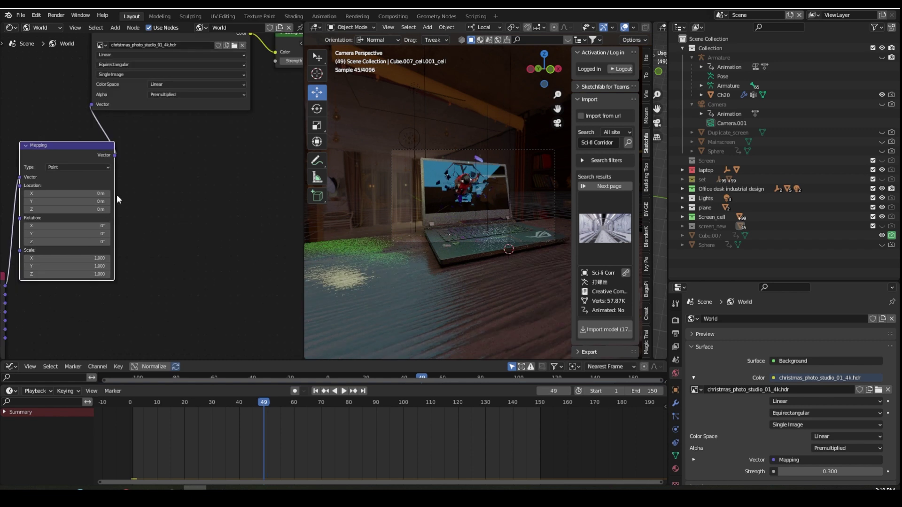
Try a Z rotation of 29.7° and a Z location of -23.4 m on the World's Mapping node.
left_click_drag(59, 242, 178, 242)
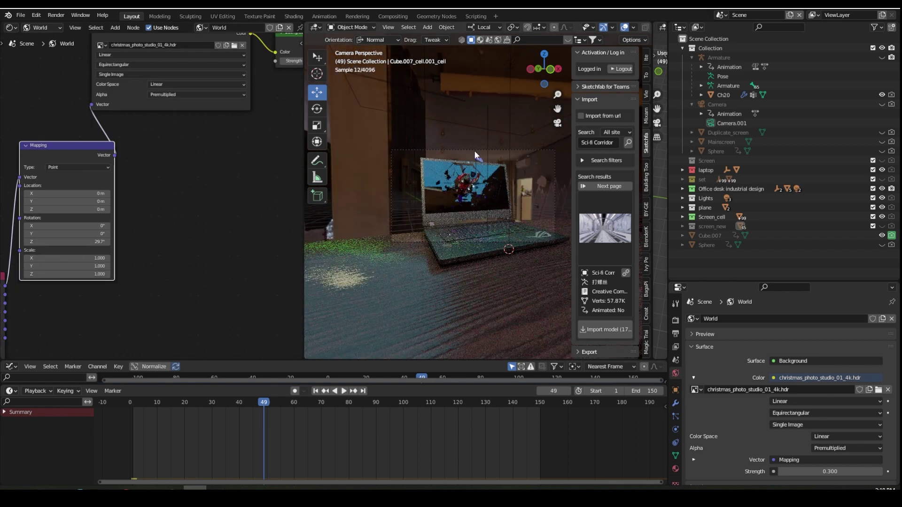
right_click(474, 151)
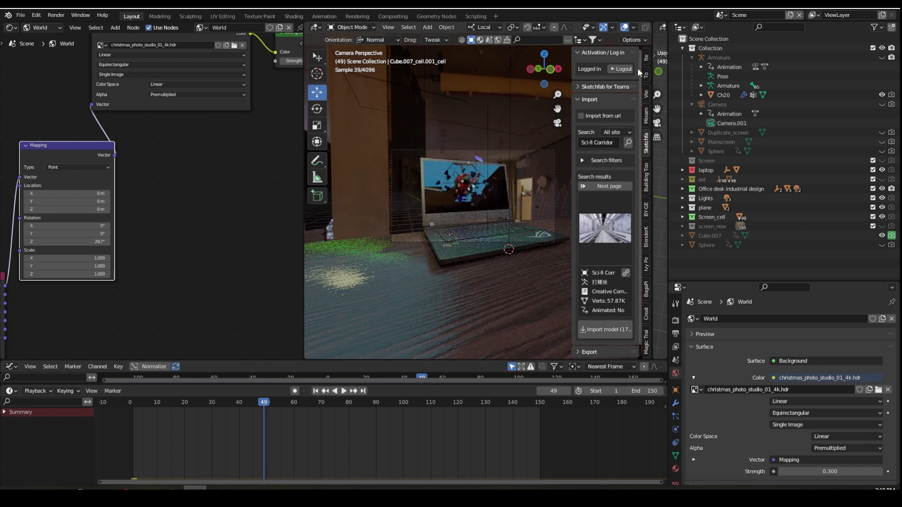
left_click_drag(71, 209, 19, 209)
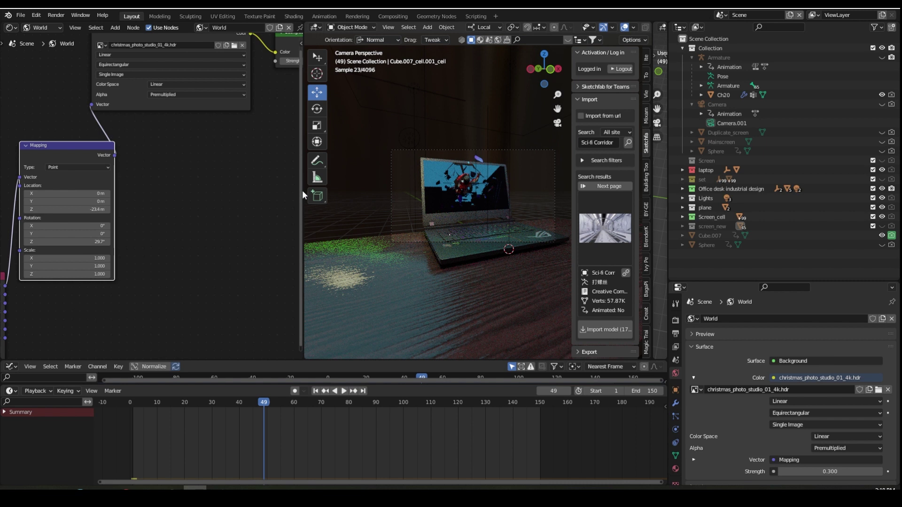
Enlarge the 3D viewport and set the Mapping node's Z rotation to about -78.8° to orient the HDRI background.
left_click_drag(302, 190, 205, 190)
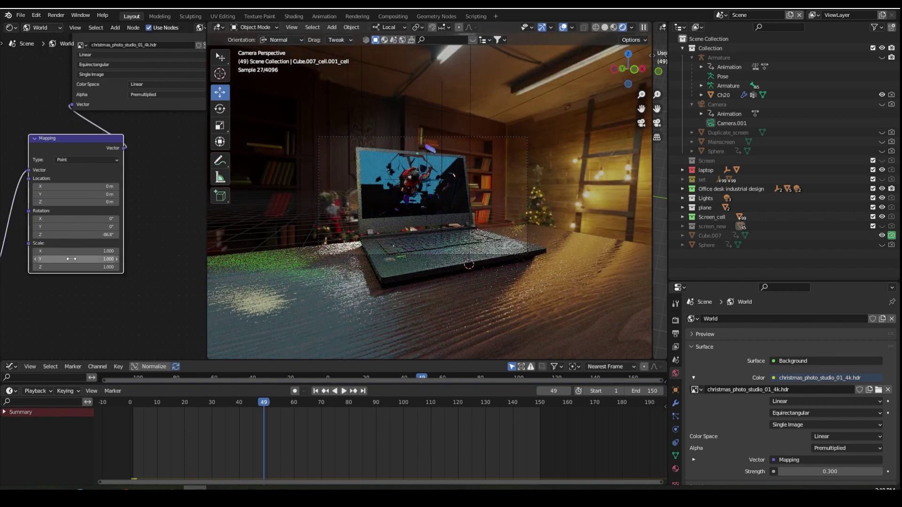
left_click_drag(105, 234, 120, 234)
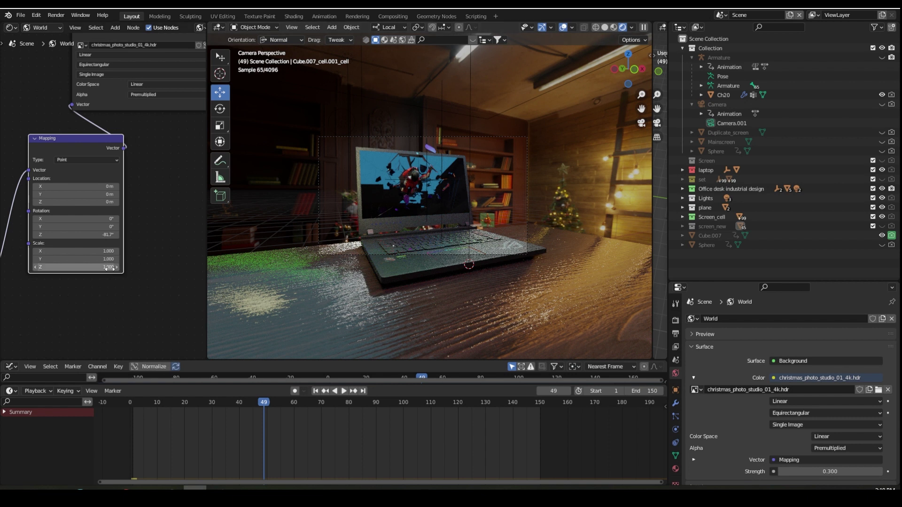
left_click_drag(118, 234, 124, 235)
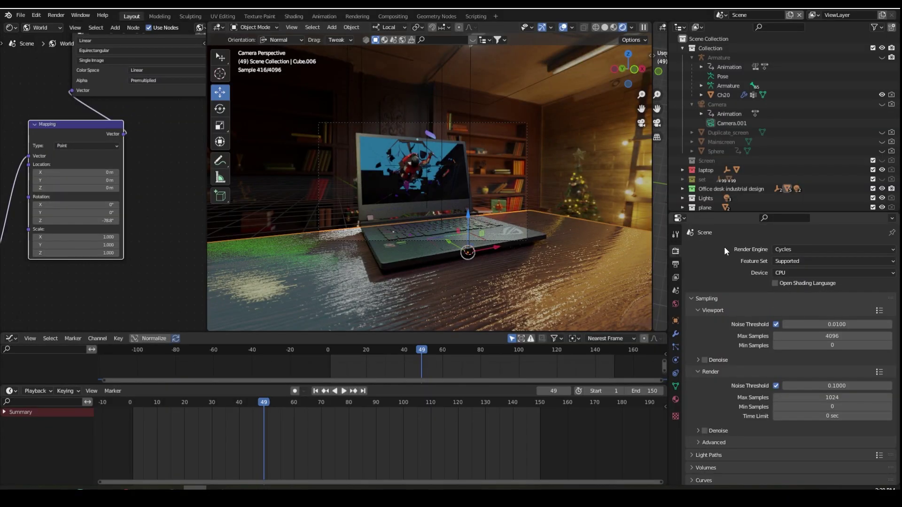
Keep Cycles as the render engine and set its device to GPU Compute.
left_click(819, 249)
left_click(820, 249)
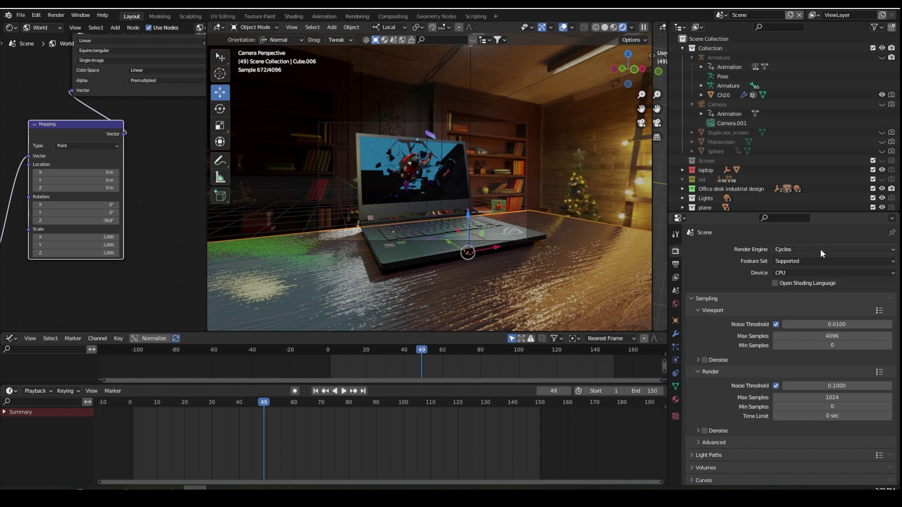
left_click(791, 272)
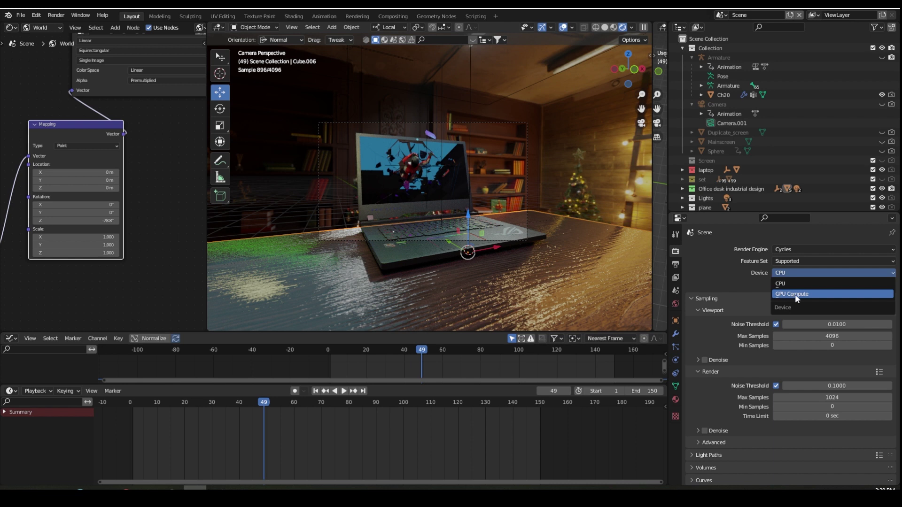
left_click(795, 294)
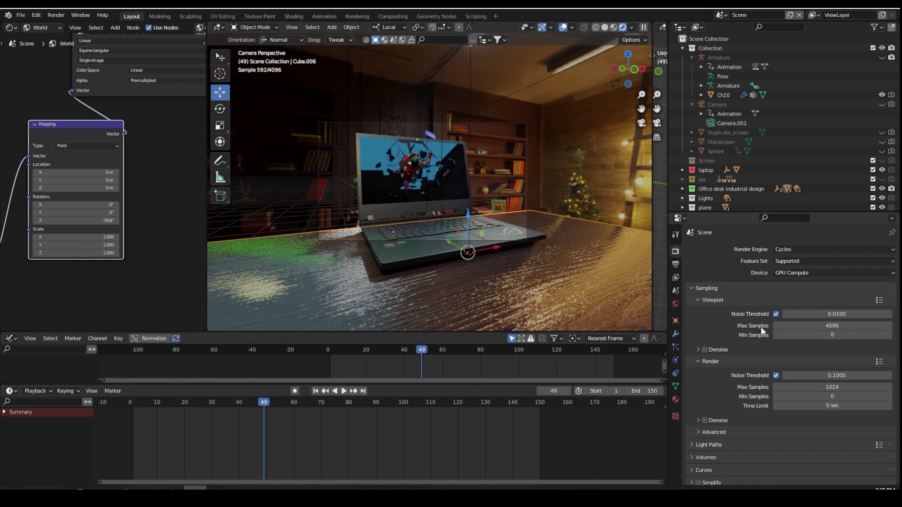
Apply the Final sampling preset to the render settings and enable denoising for the viewport.
left_click(879, 300)
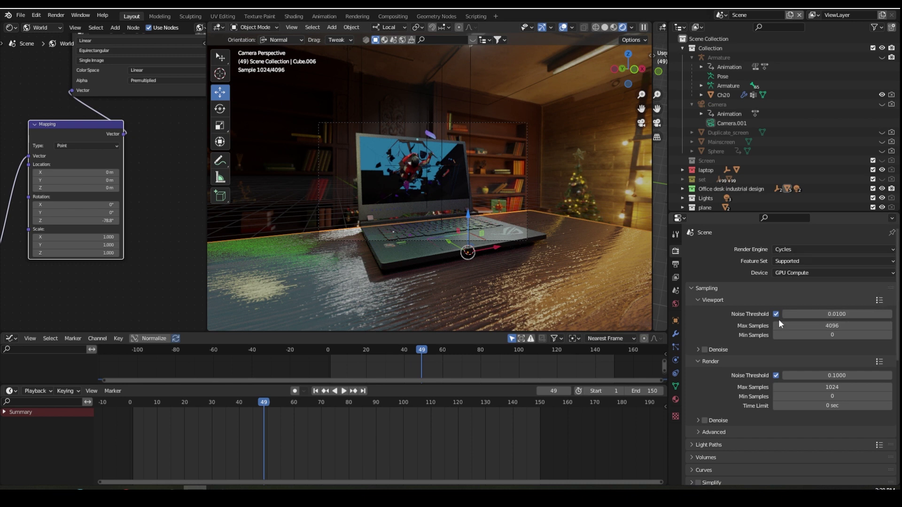
left_click(879, 363)
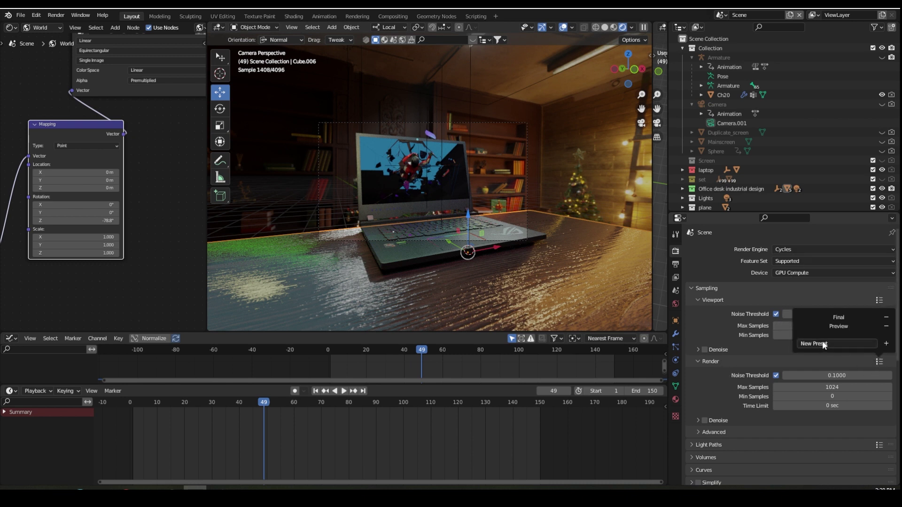
left_click(844, 317)
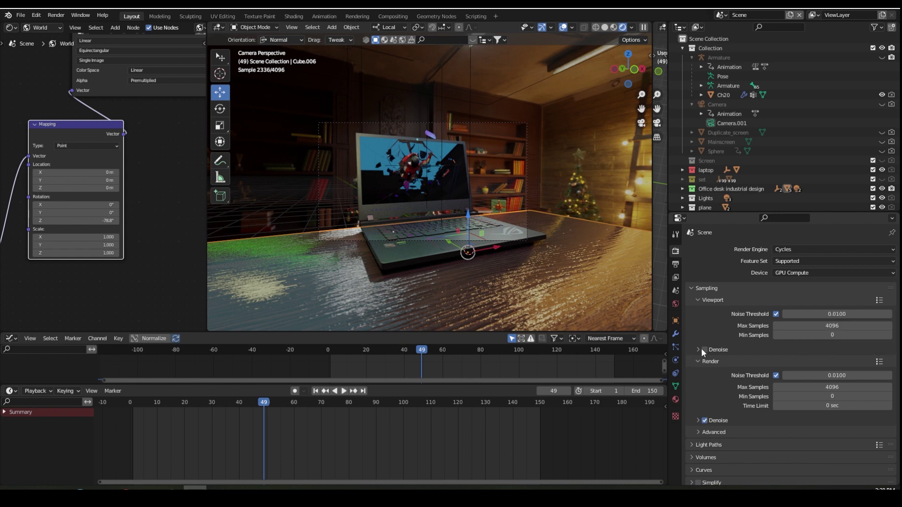
left_click(704, 349)
scroll(720, 371, "down", 3)
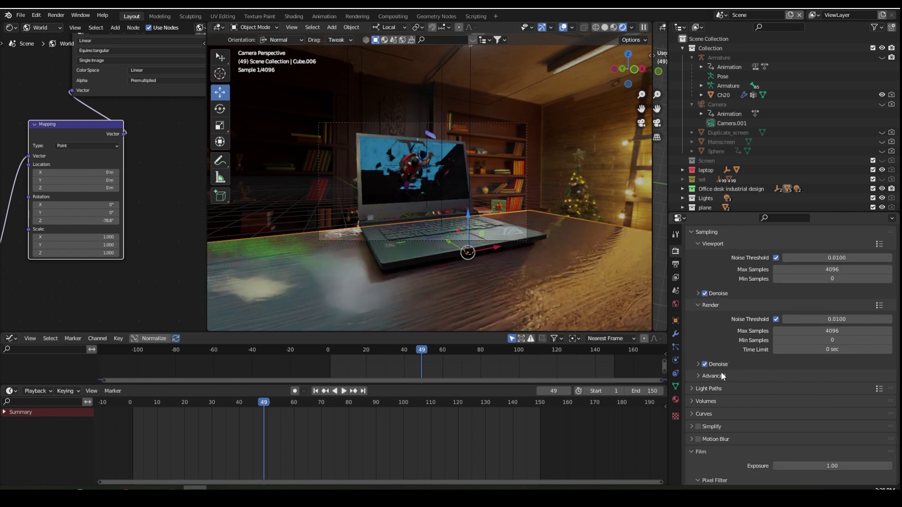
scroll(721, 371, "down", 3)
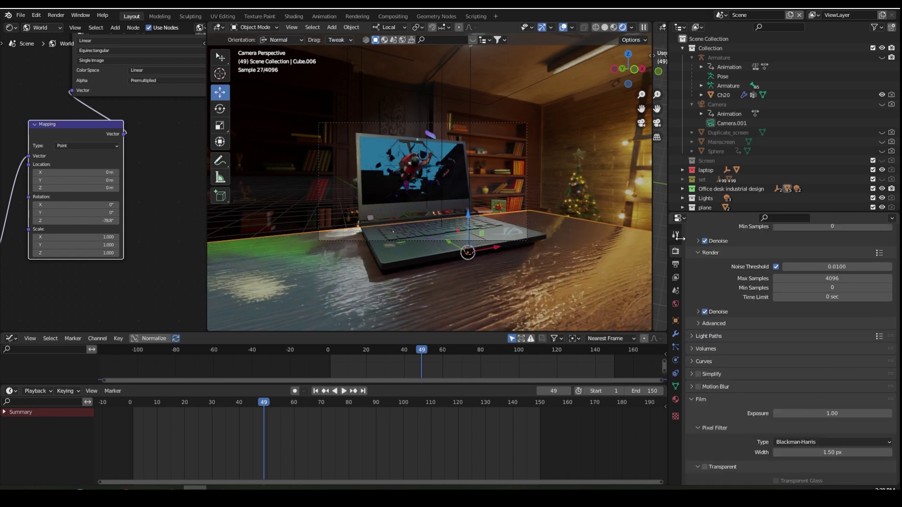
Examine the output folder E:\Jumpover\Only_BG and the scene's output format and frame range settings.
left_click(676, 265)
left_click(887, 353)
left_click_drag(387, 108, 367, 48)
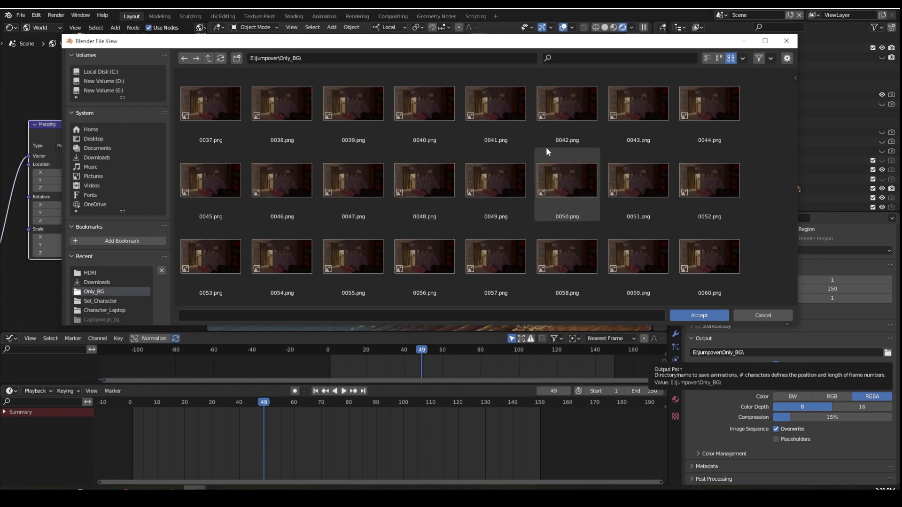
left_click(762, 316)
scroll(731, 274, "up", 5)
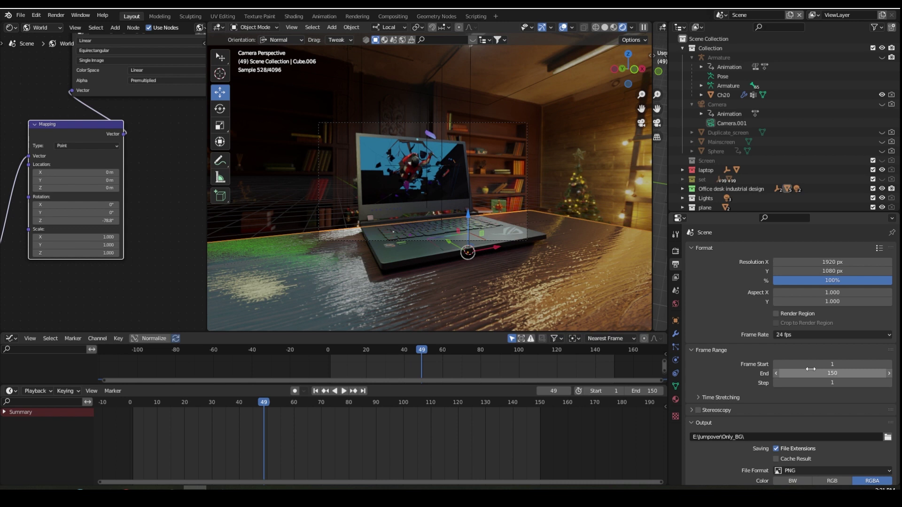
Review the rendered PNG frames in the Jumpover\Character_Laptop folder and switch to the Jumpover_laptop project in Adobe Premiere Pro.
left_click(56, 15)
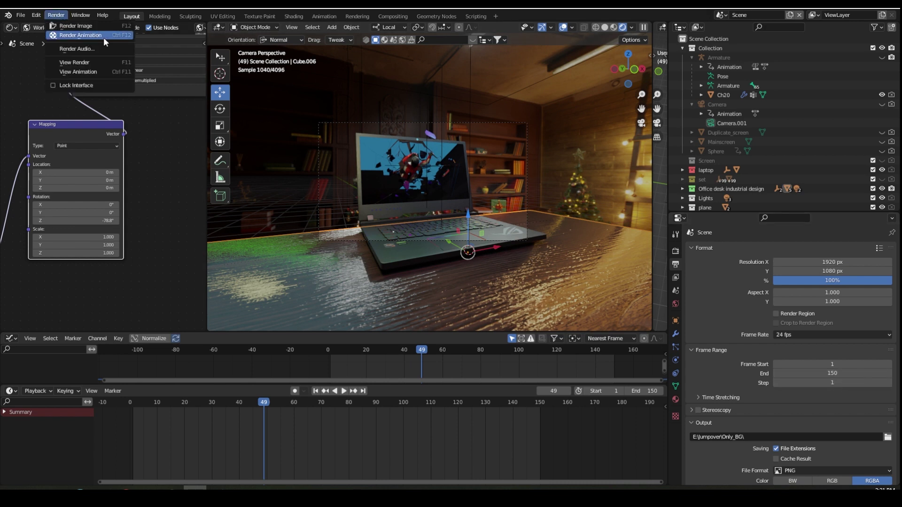
left_click(103, 489)
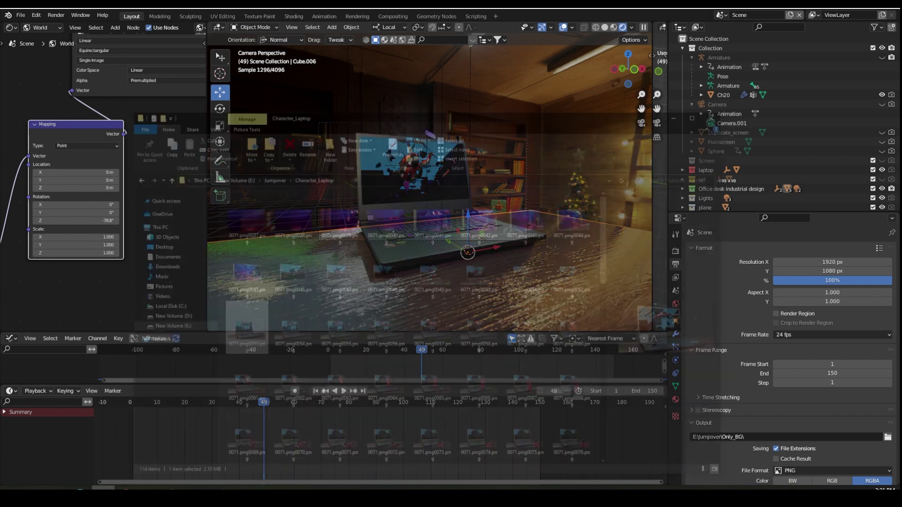
scroll(370, 268, "down", 10)
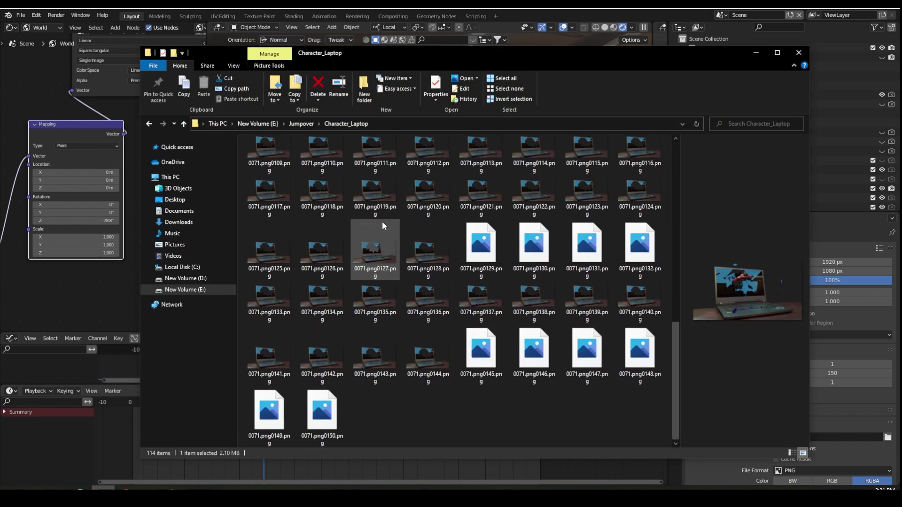
left_click(799, 52)
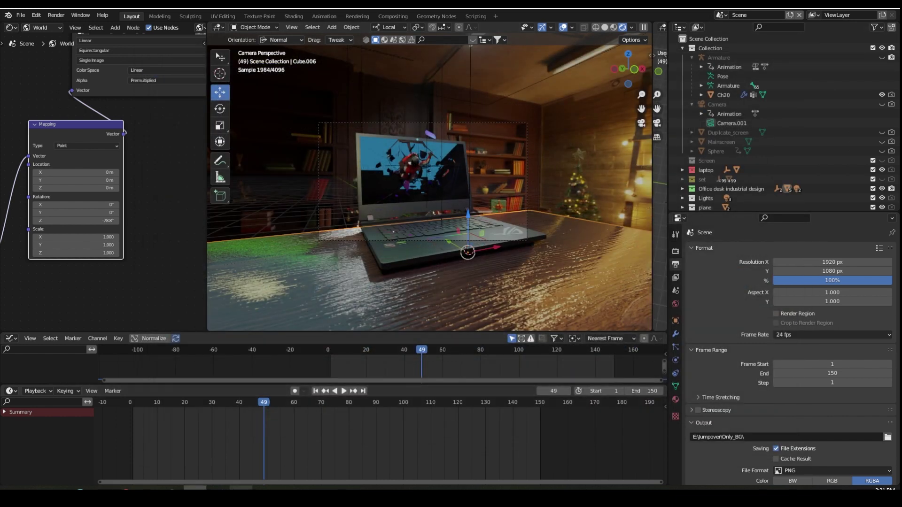
left_click(241, 489)
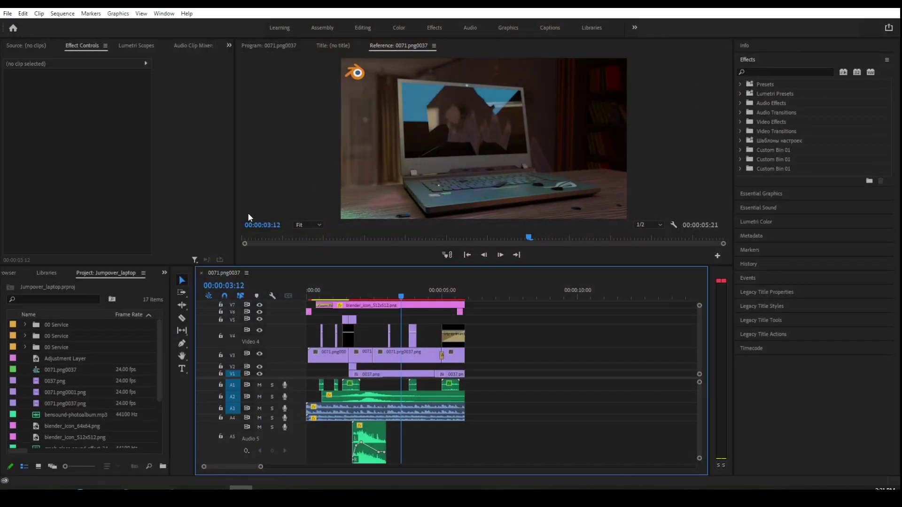